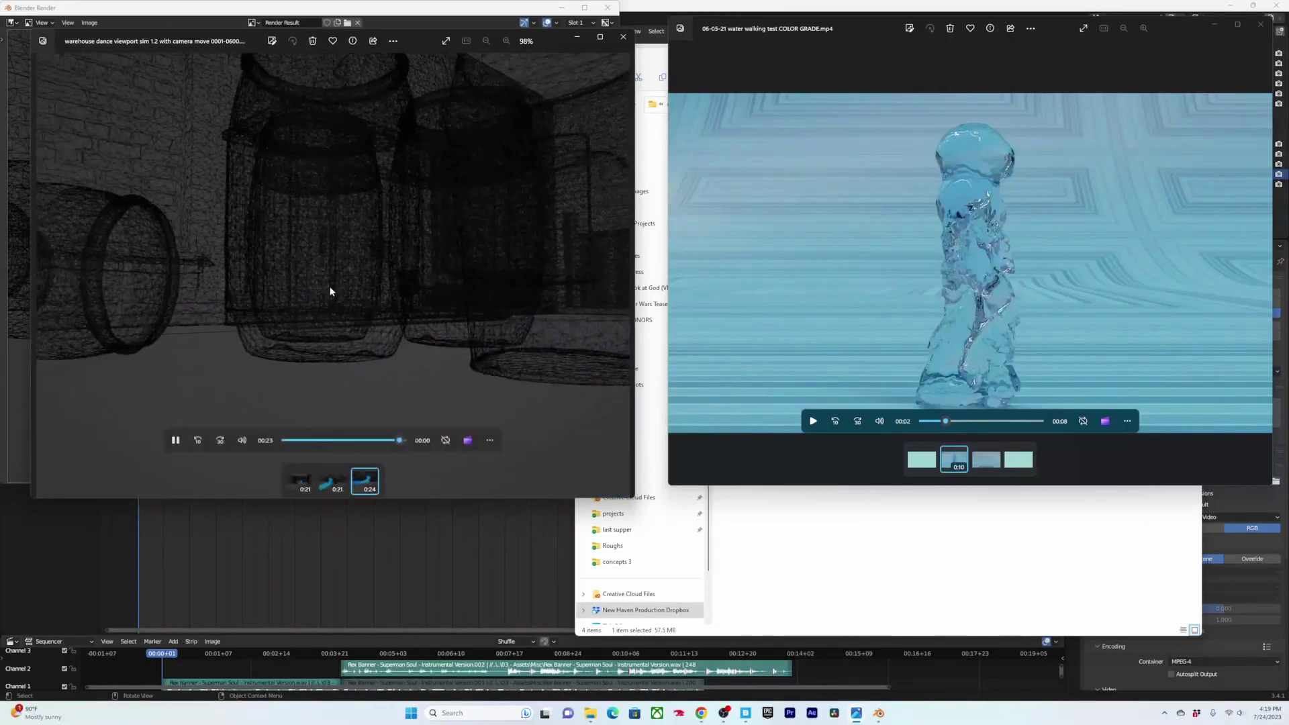
- Review the warehouse dance viewport simulation video by scrubbing through it, rewind it to the start, and switch to Blender
{"action": "left_click_drag", "start_coordinate": [402, 433], "coordinate": [347, 433]}
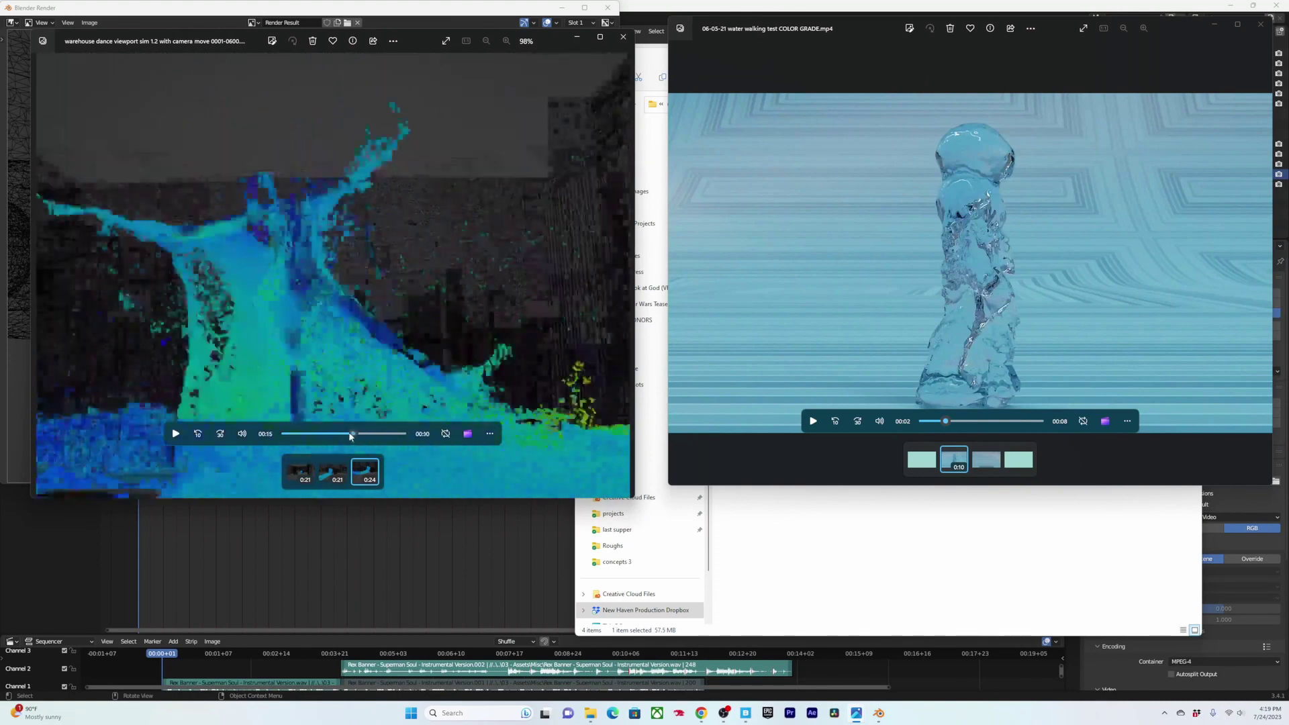
{"action": "left_click_drag", "start_coordinate": [354, 440], "coordinate": [366, 449]}
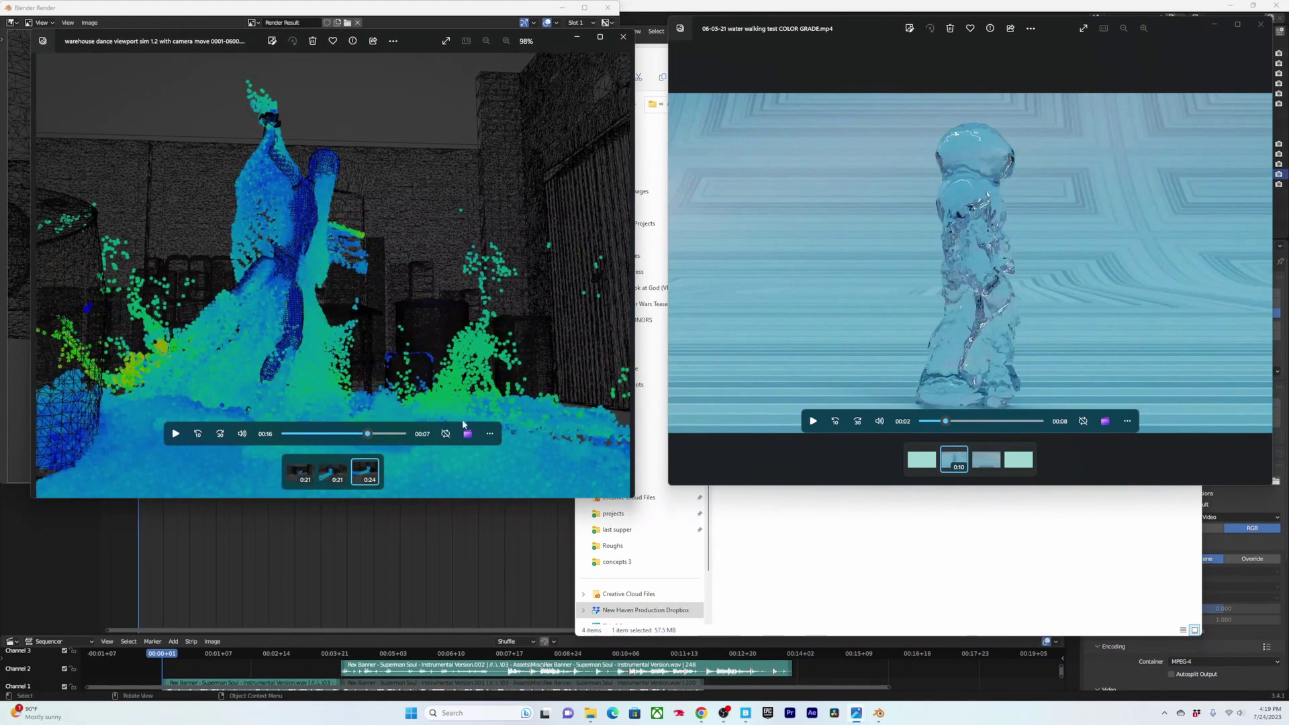
{"action": "left_click_drag", "start_coordinate": [368, 435], "coordinate": [398, 440]}
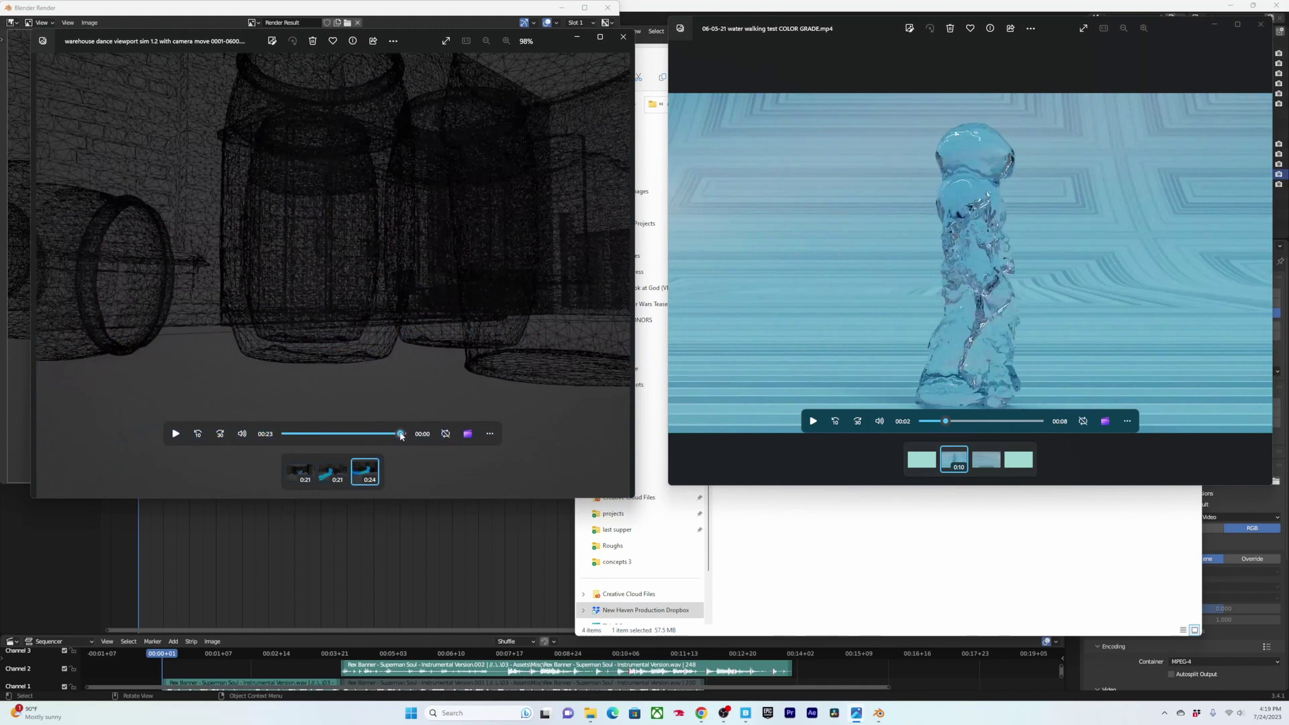
{"action": "left_click_drag", "start_coordinate": [402, 435], "coordinate": [403, 437]}
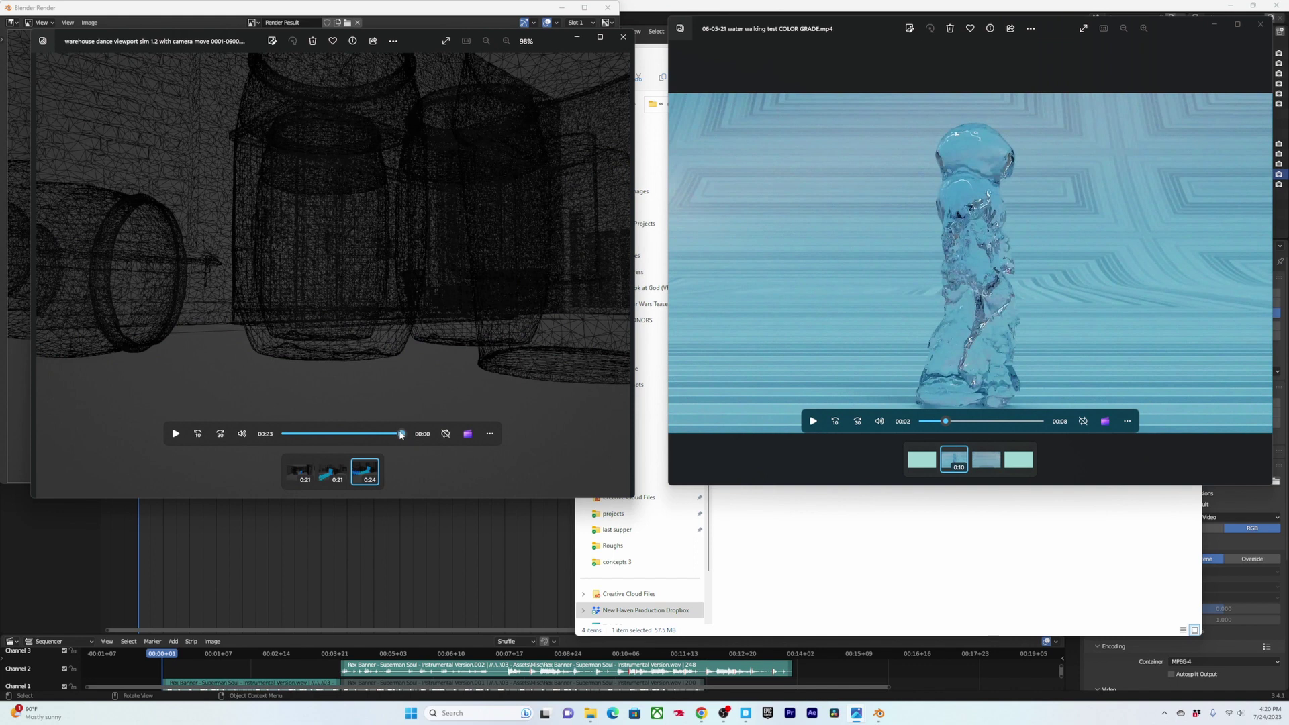
{"action": "left_click_drag", "start_coordinate": [401, 435], "coordinate": [280, 435]}
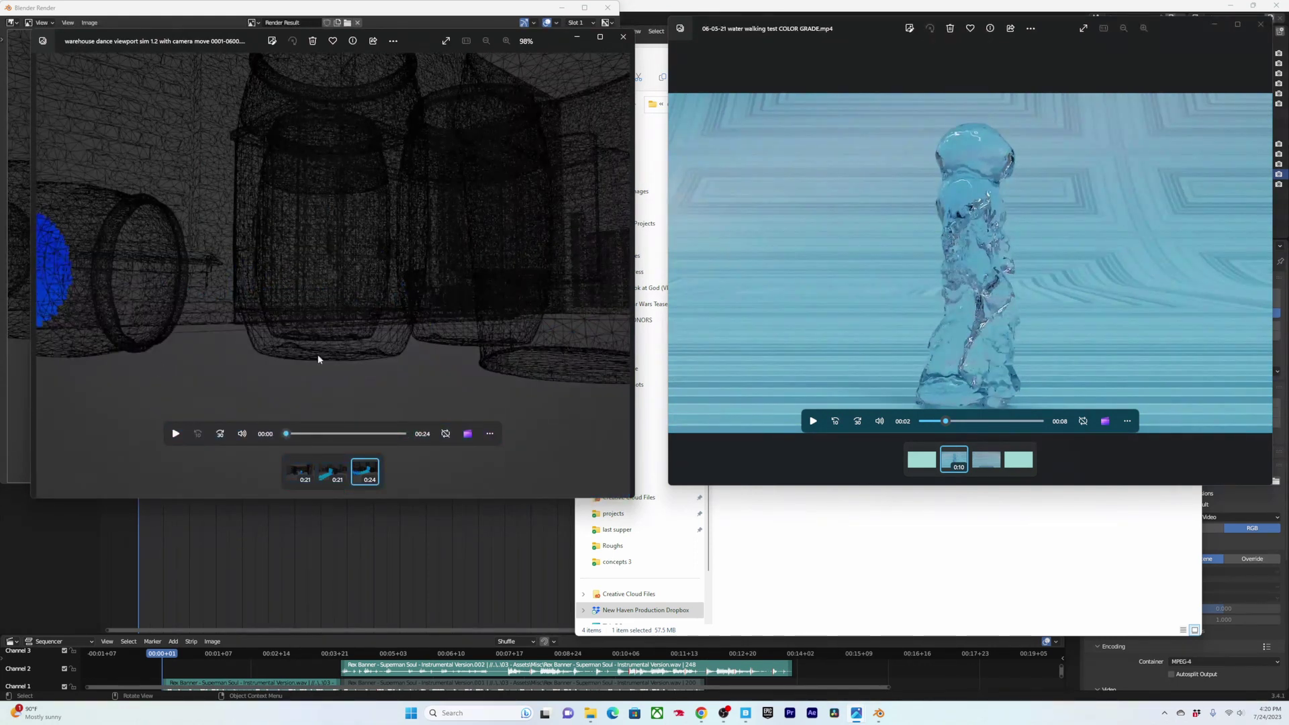
{"action": "left_click", "coordinate": [329, 547]}
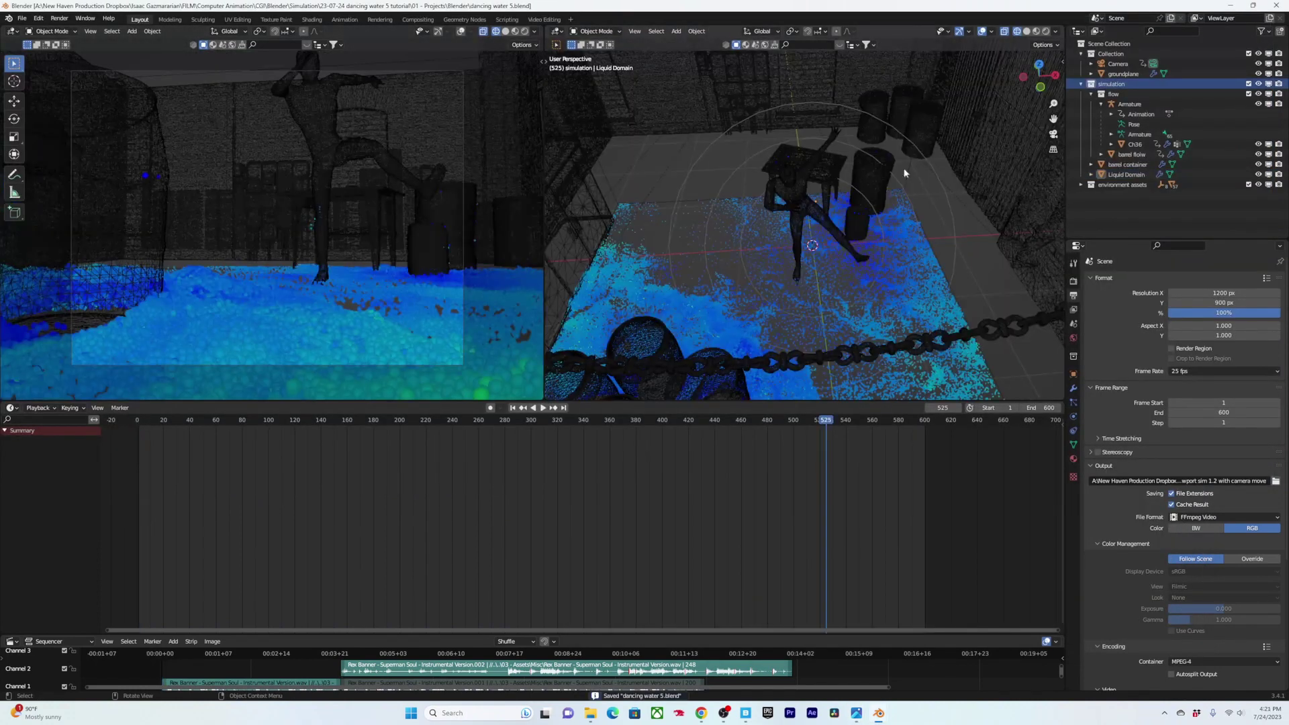
- Add a Force type force field in the simulation collection and raise it along Z by about 0.8 m beside the dancer
{"action": "middle_click_drag", "start_coordinate": [816, 202], "coordinate": [804, 205]}
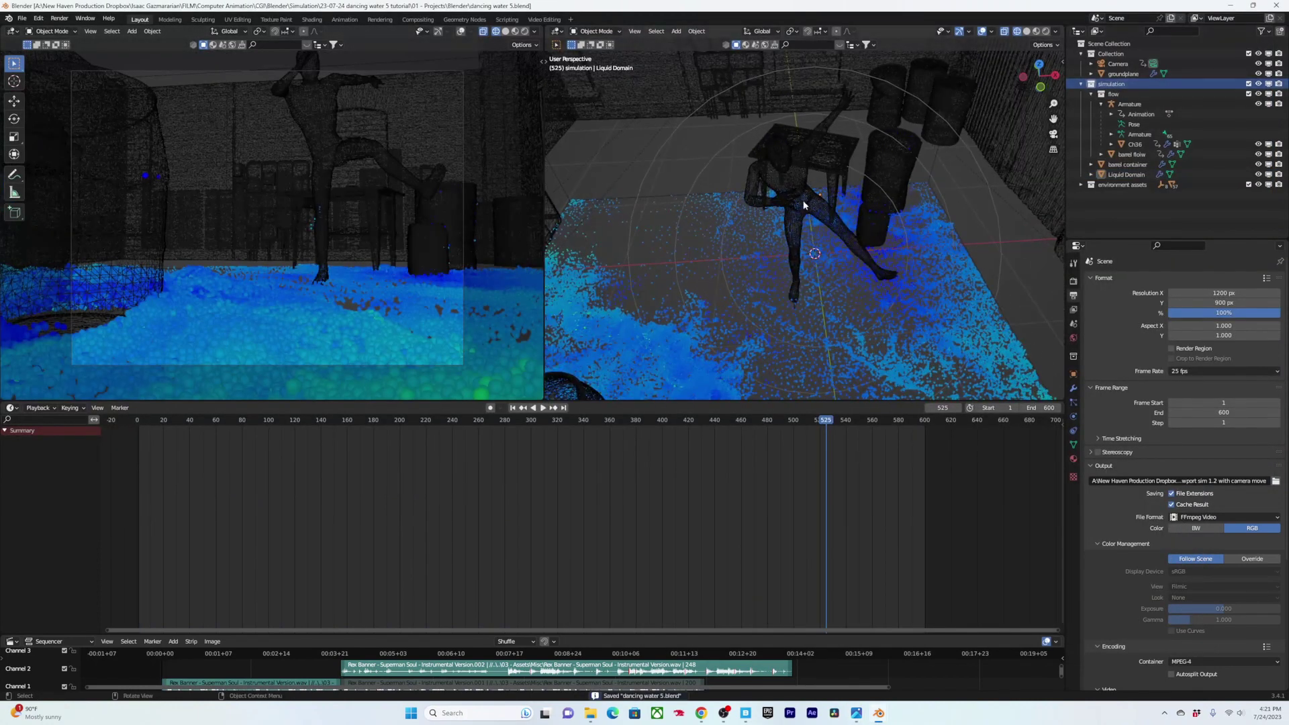
{"action": "key", "text": "shift+a"}
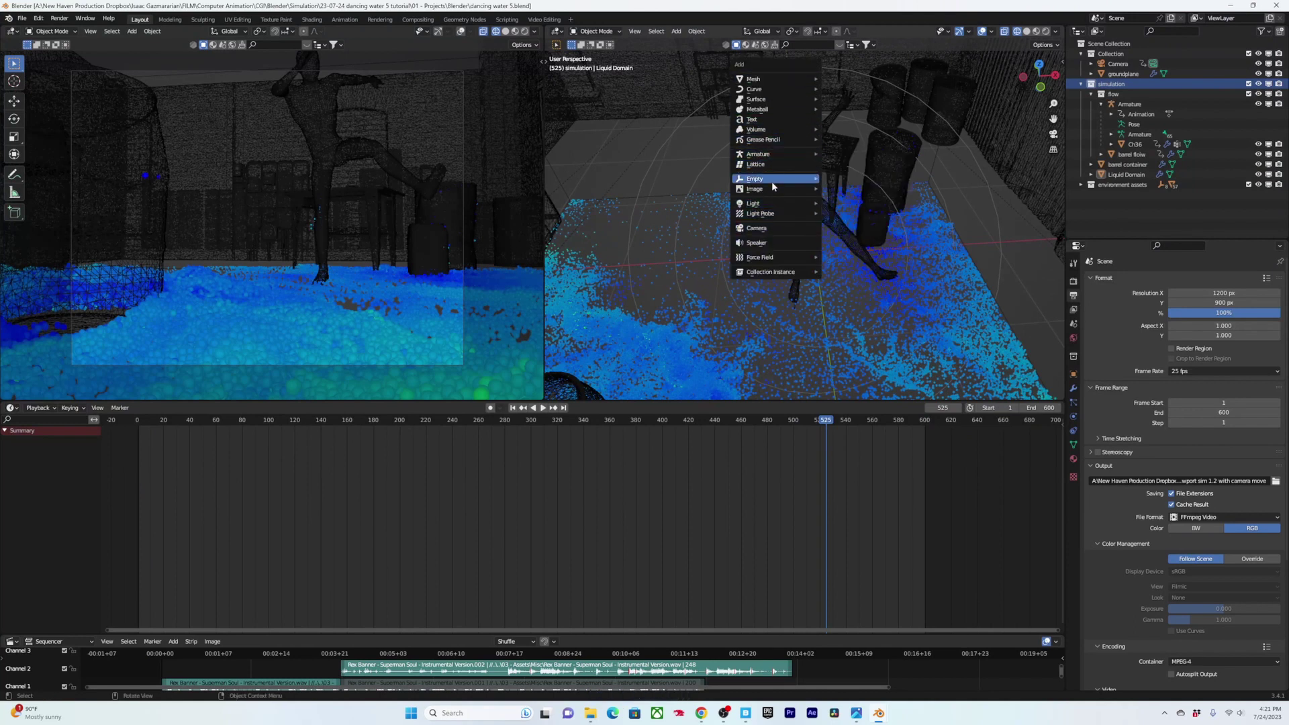
{"action": "mouse_move", "coordinate": [772, 258]}
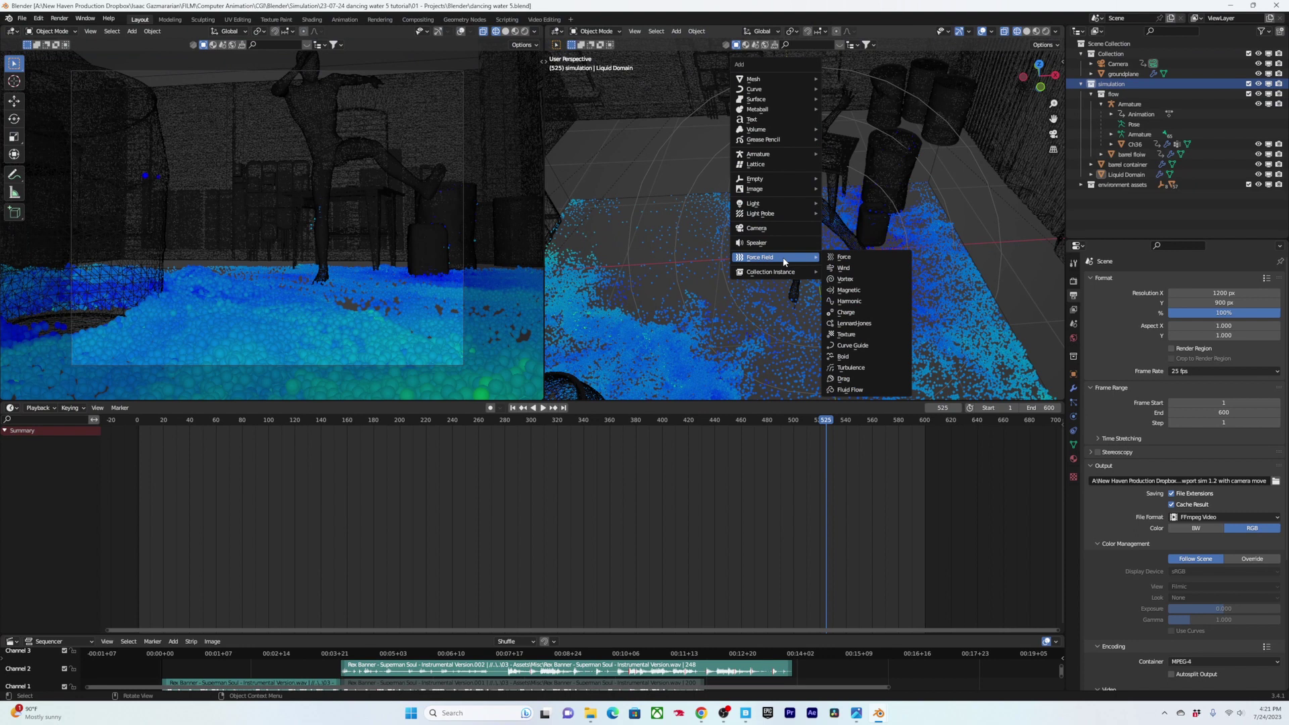
{"action": "left_click", "coordinate": [845, 257]}
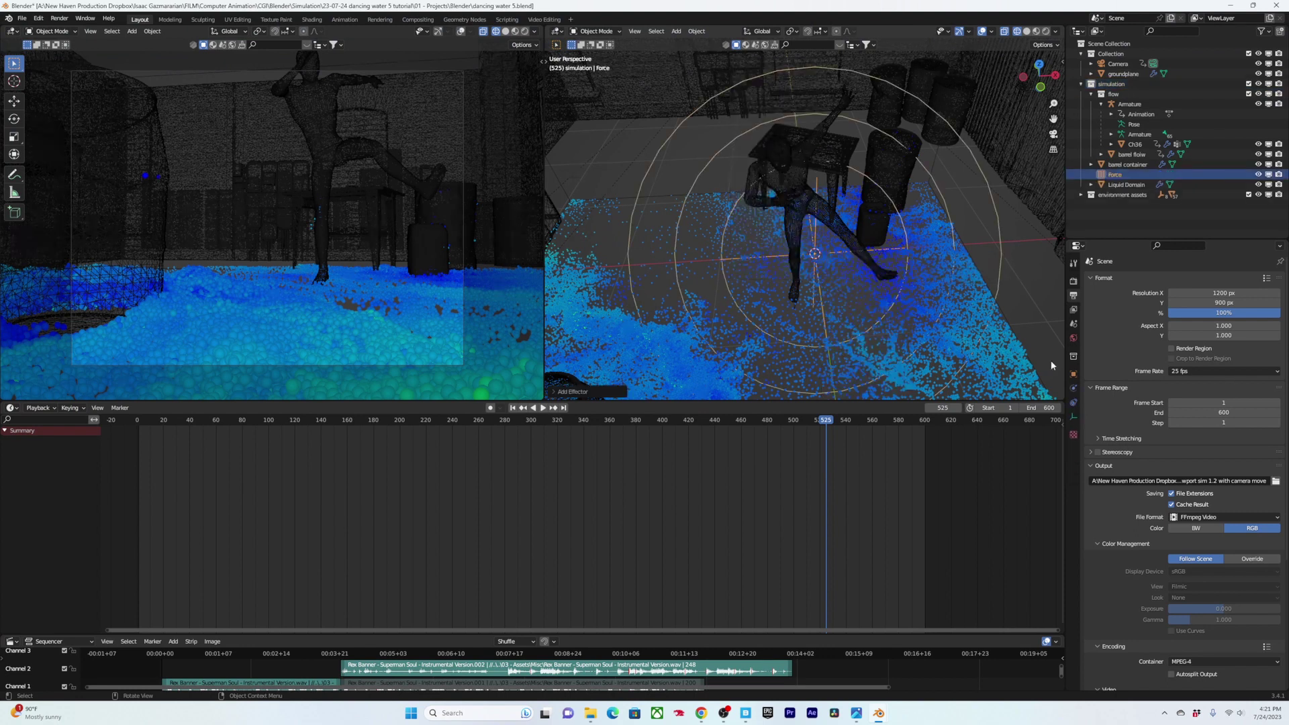
{"action": "key", "text": "g"}
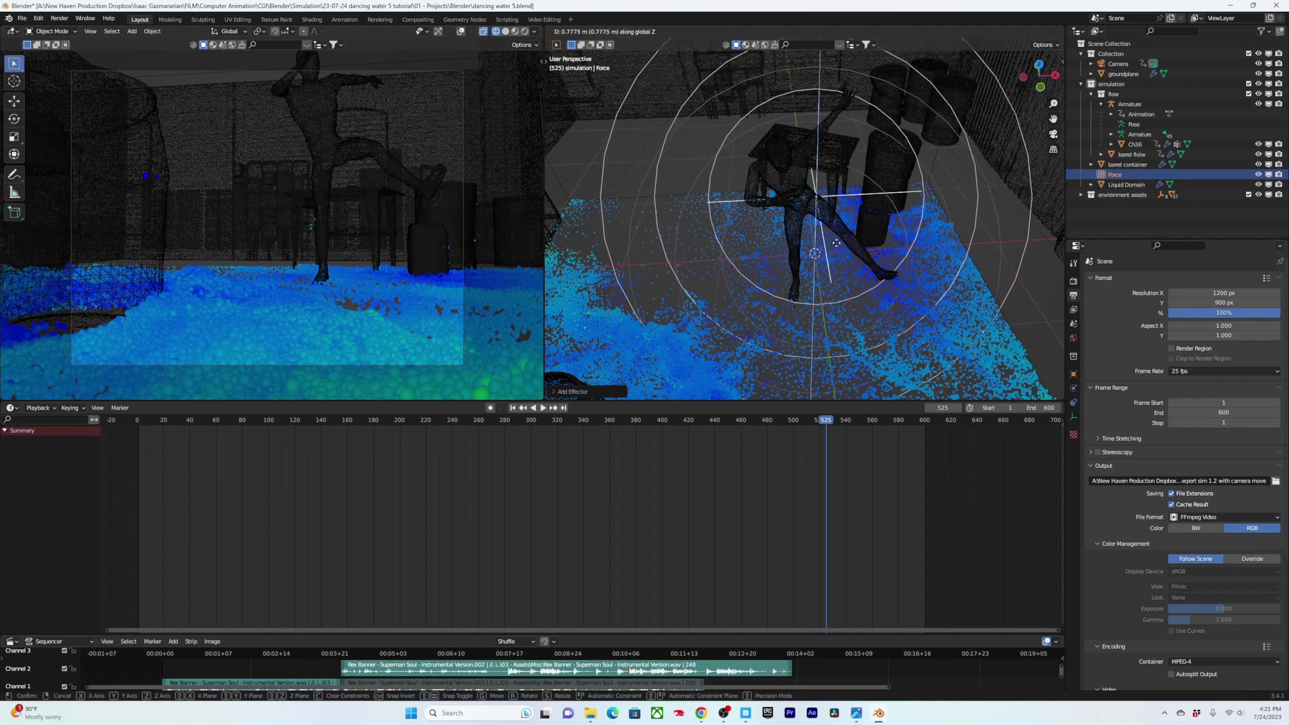
{"action": "left_click", "coordinate": [833, 259]}
{"action": "middle_click_drag", "start_coordinate": [833, 259], "coordinate": [1052, 359]}
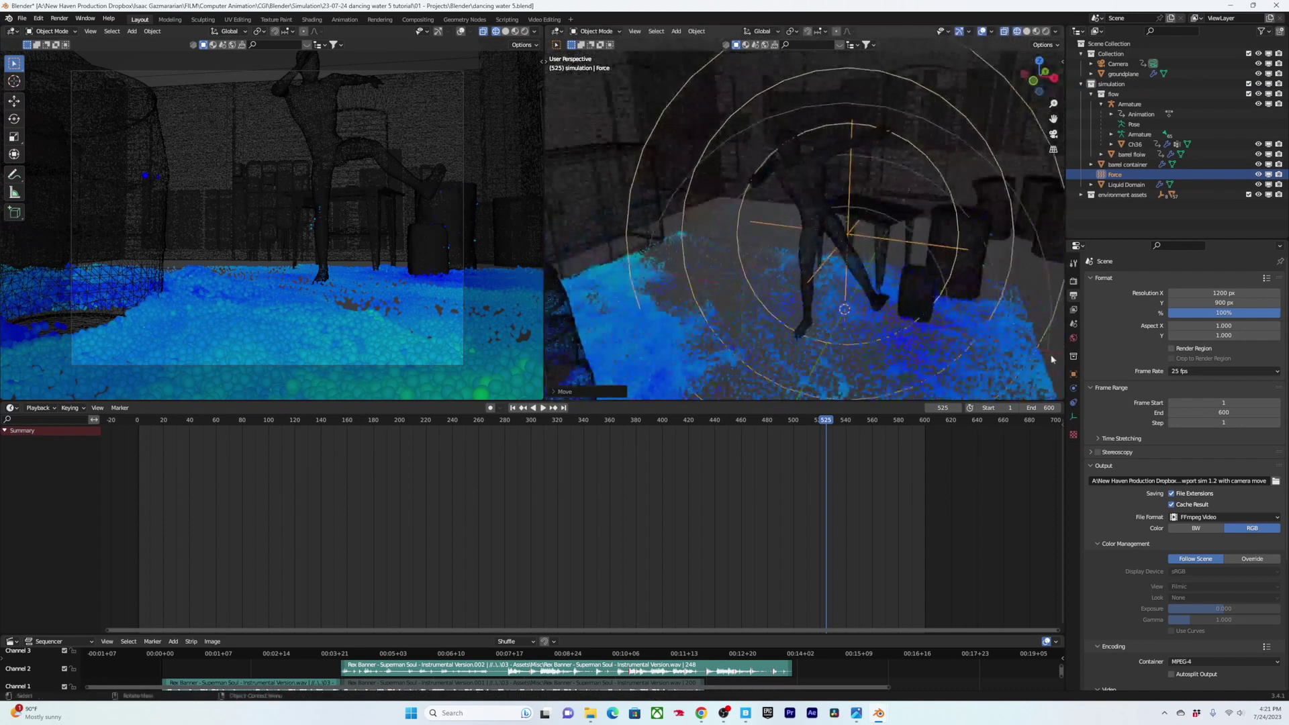
- Set the force field's Strength to 0 in its physics settings and keyframe it at frame 525
{"action": "left_click", "coordinate": [1074, 390]}
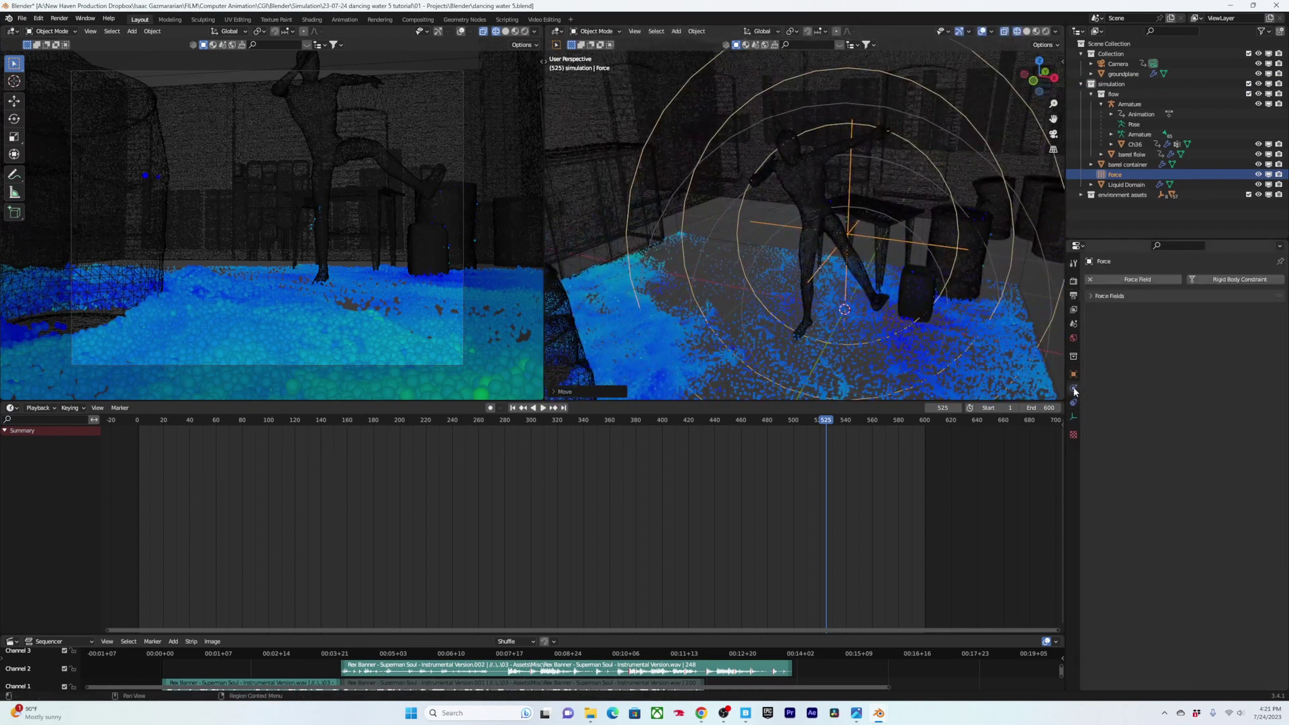
{"action": "left_click", "coordinate": [1099, 297]}
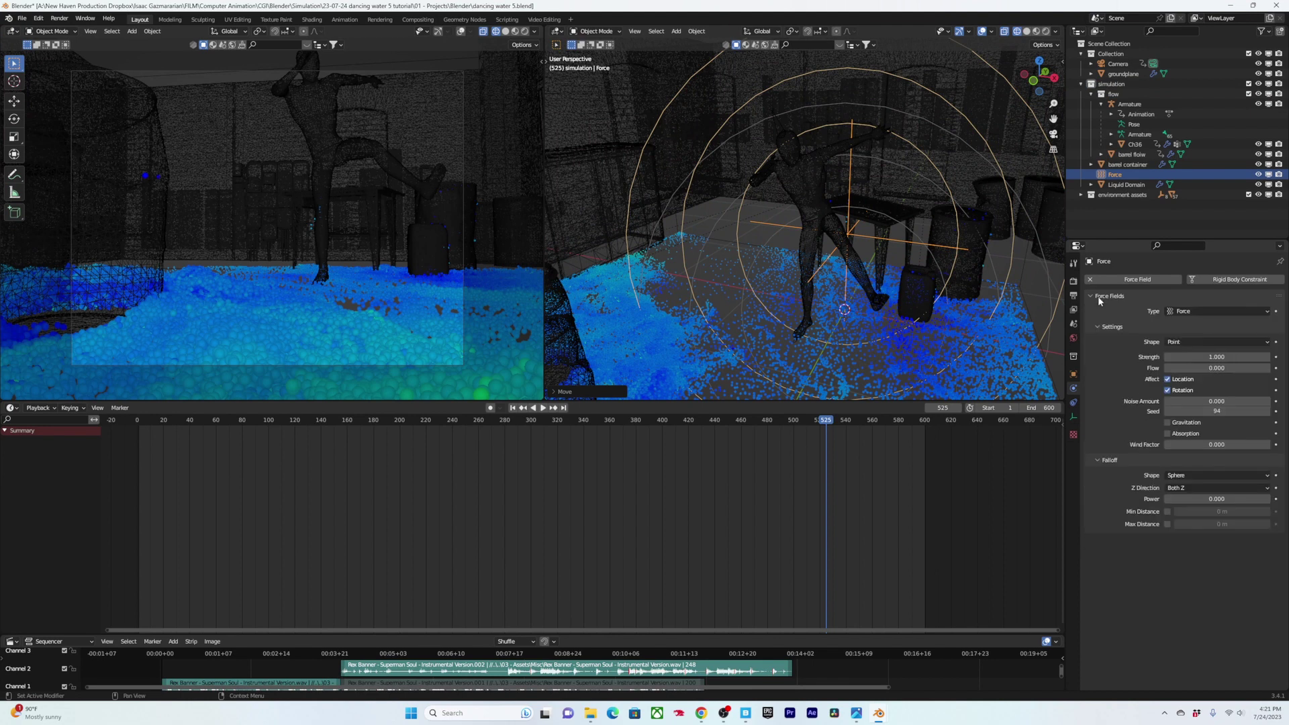
{"action": "left_click", "coordinate": [1208, 357]}
{"action": "type", "text": "0"}
{"action": "key", "text": "Return"}
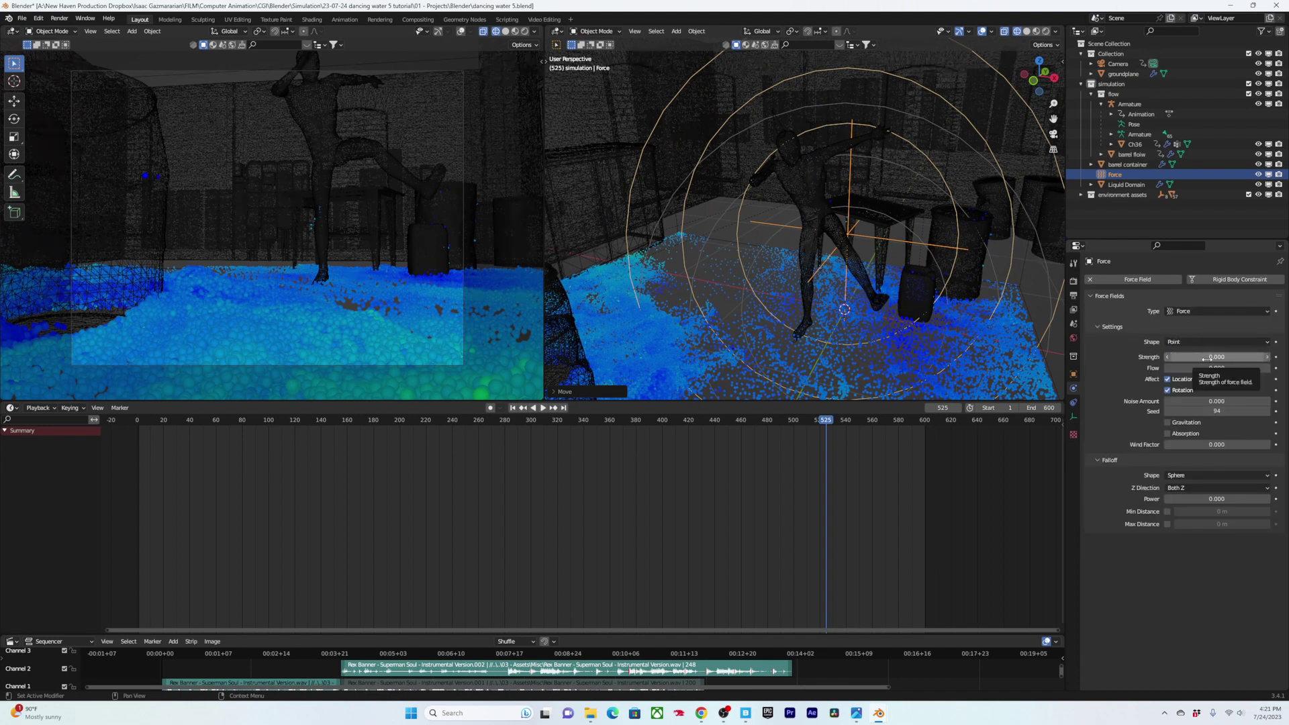
{"action": "key", "text": "i"}
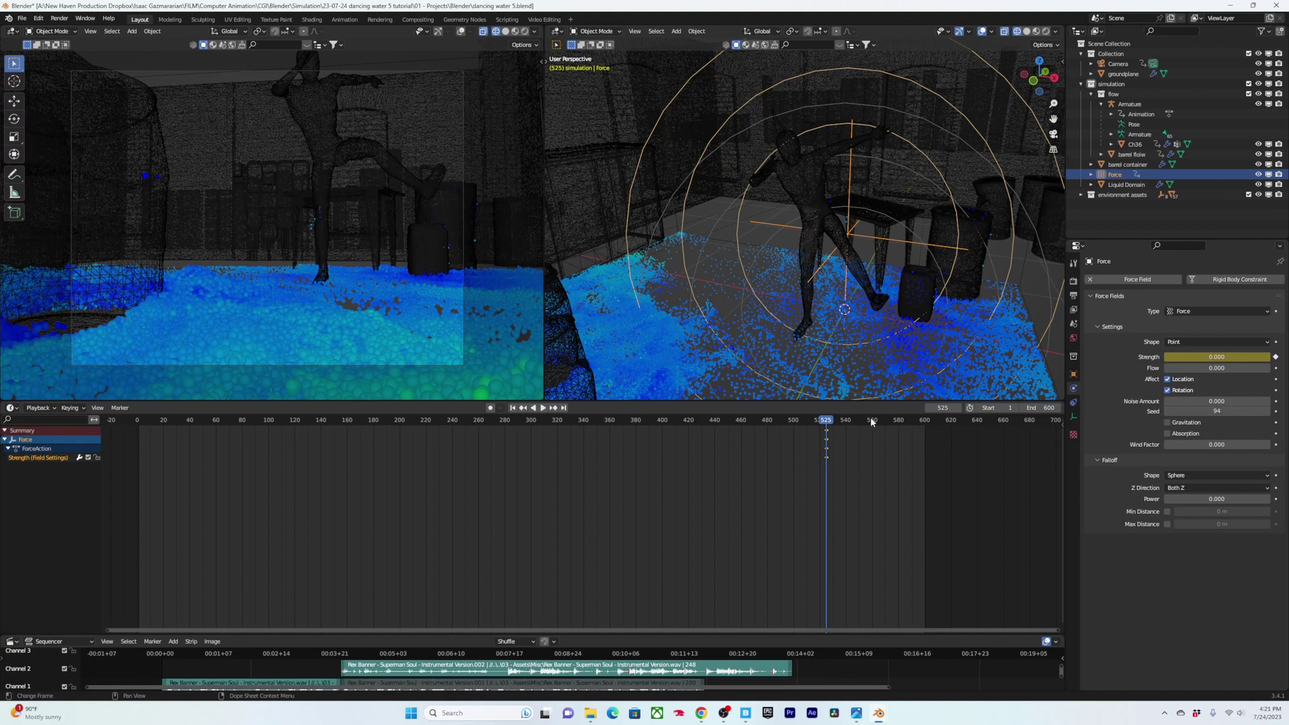
- Set the force field's Strength to 10 at frame 560 and insert a keyframe for it
{"action": "key", "text": "space"}
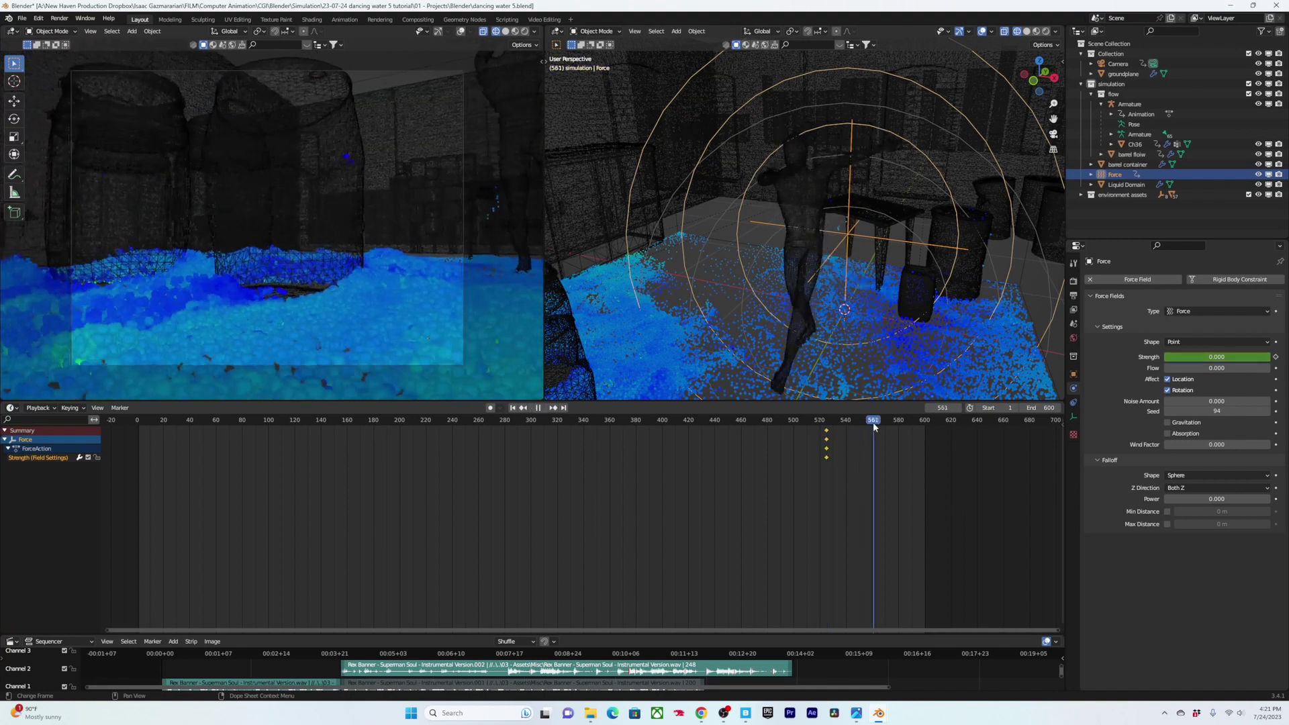
{"action": "left_click_drag", "start_coordinate": [877, 427], "coordinate": [872, 434]}
{"action": "left_click", "coordinate": [1212, 352]}
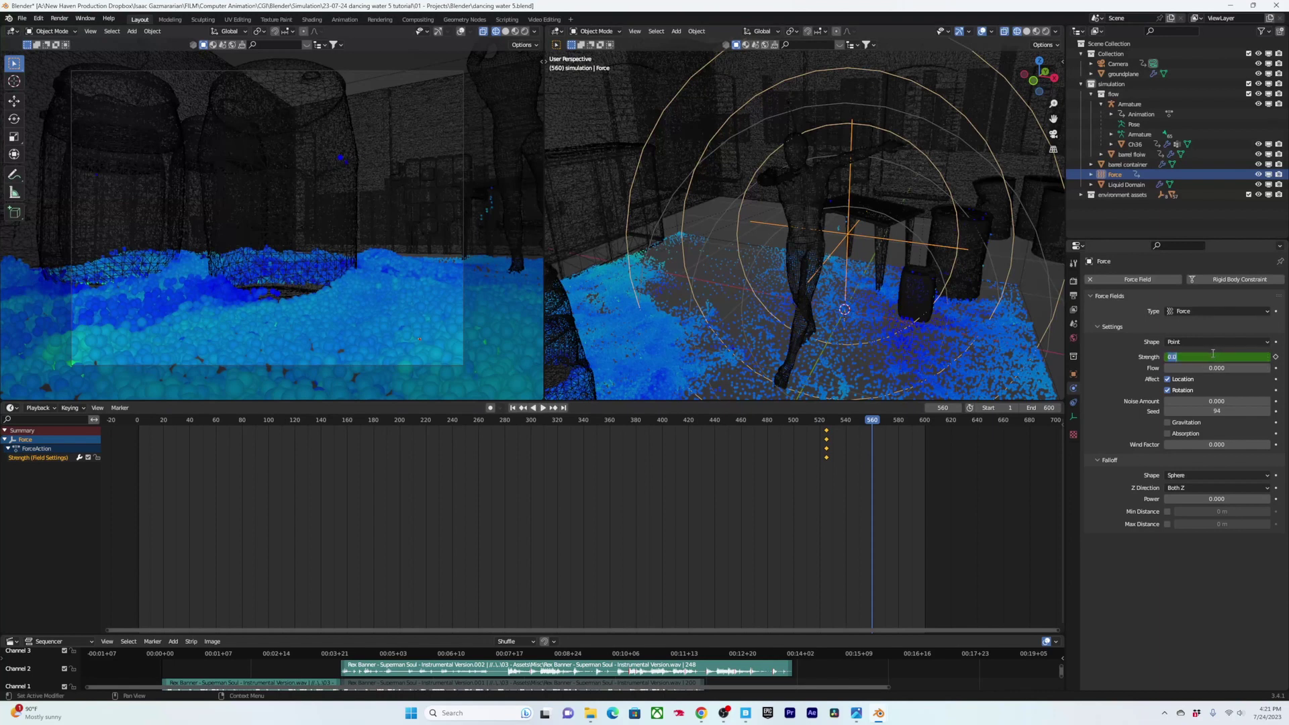
{"action": "type", "text": "10"}
{"action": "key", "text": "Return"}
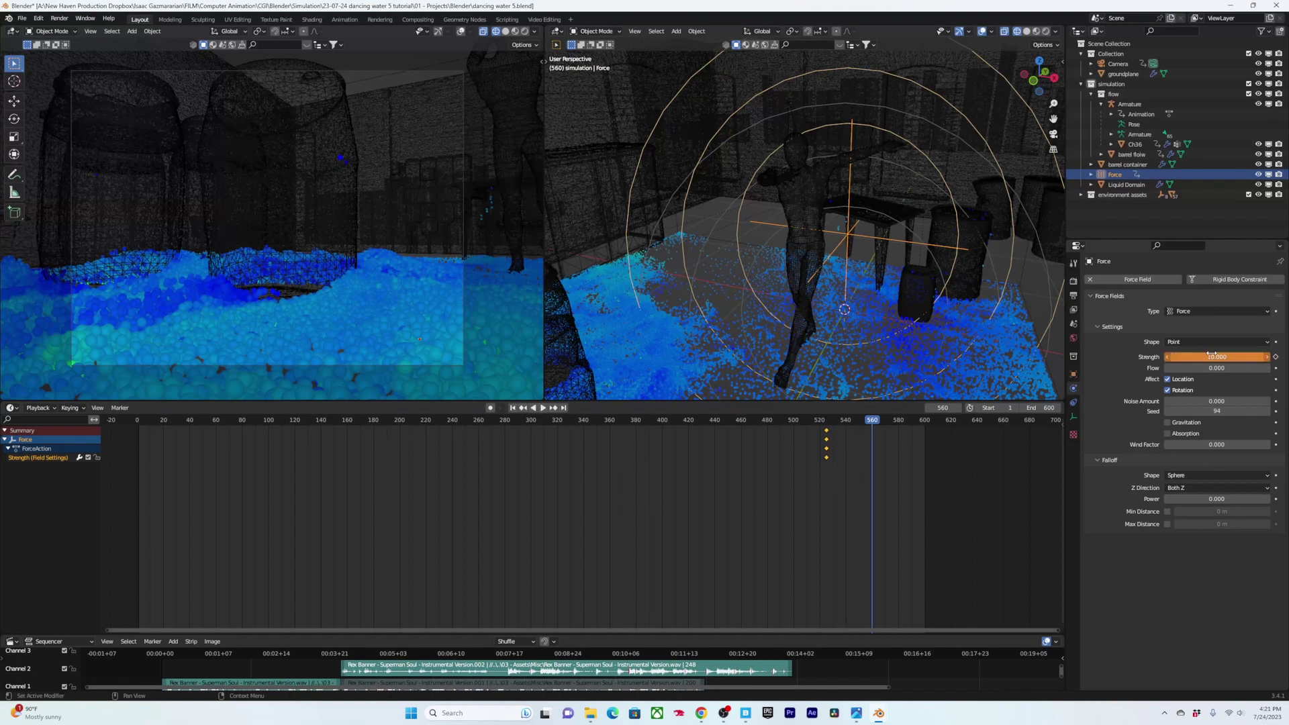
{"action": "key", "text": "i"}
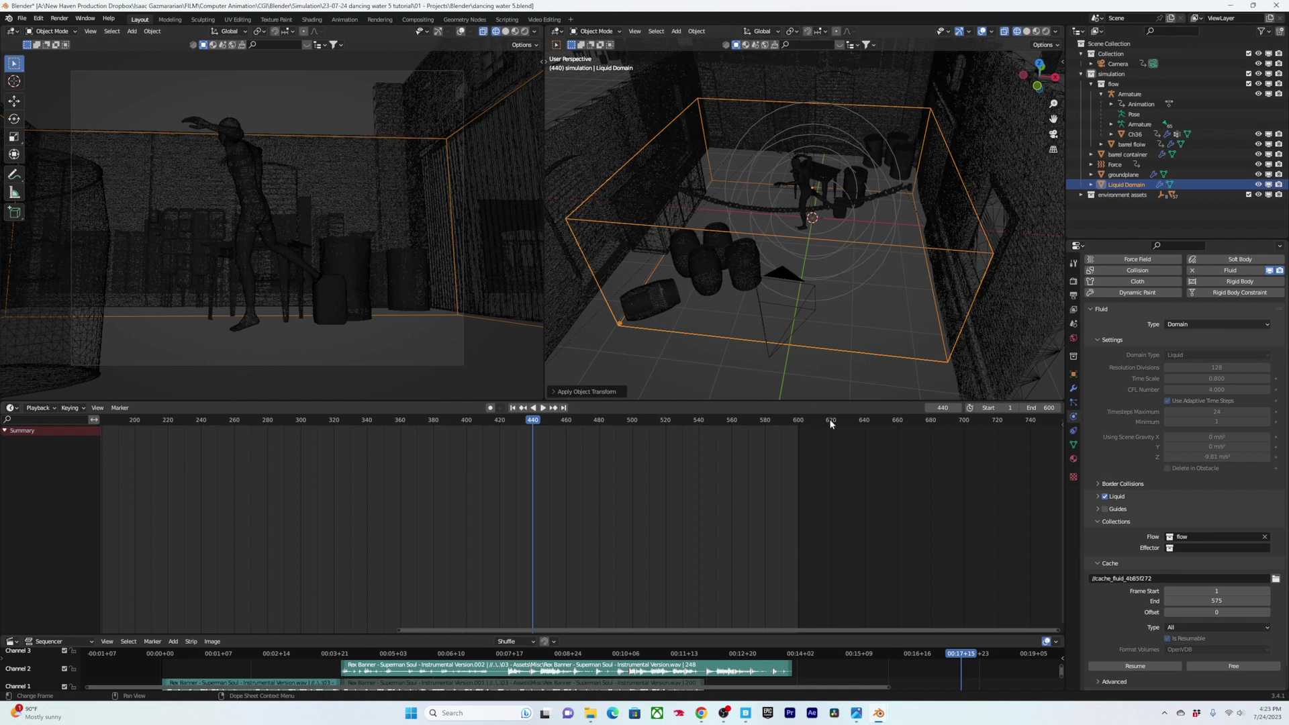
- Set the Liquid Domain's cache end frame to 620 and save the file
{"action": "left_click", "coordinate": [1227, 601]}
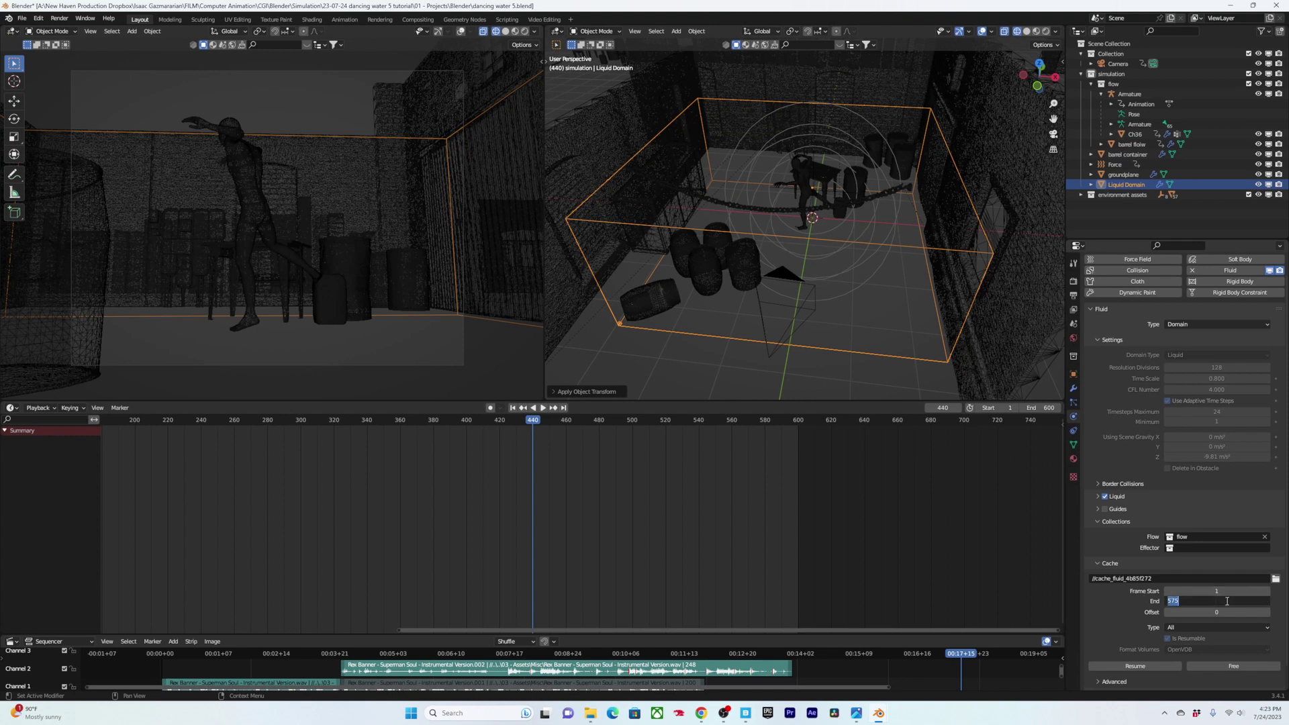
{"action": "type", "text": "620"}
{"action": "key", "text": "Return"}
{"action": "key", "text": "ctrl+s"}
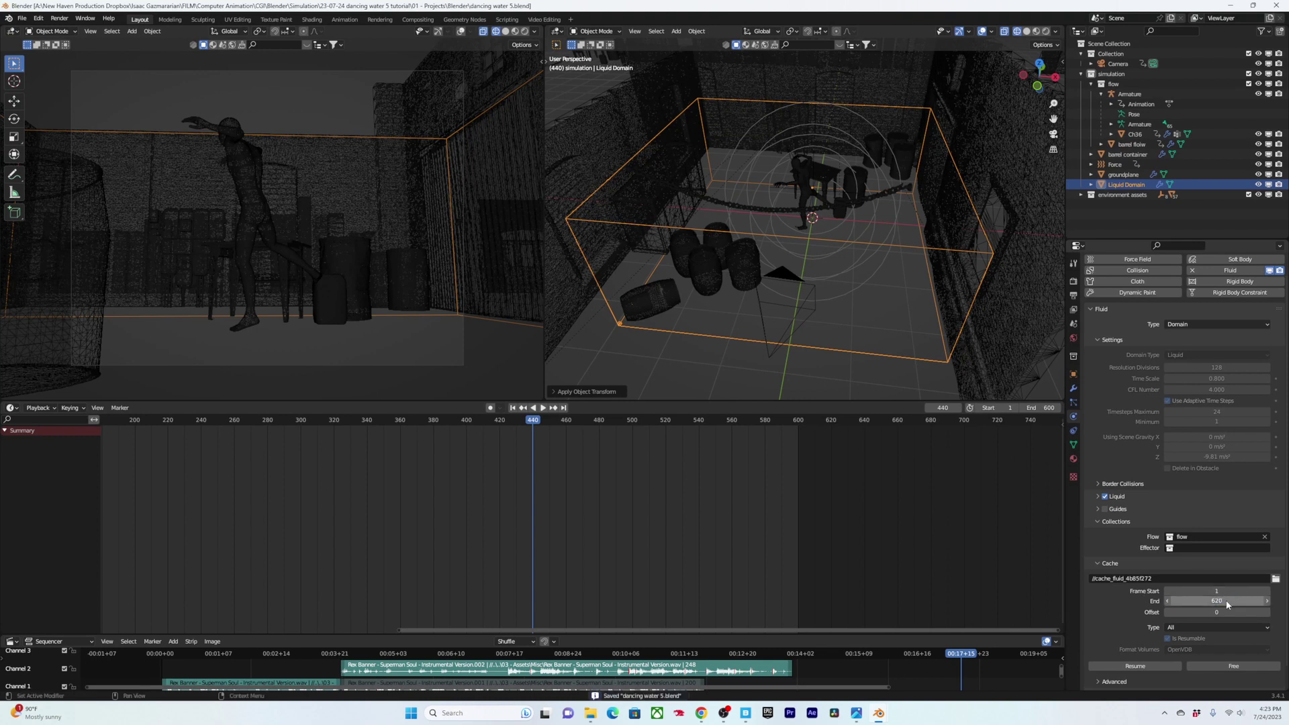
{"action": "left_click", "coordinate": [1235, 666]}
{"action": "left_click", "coordinate": [1168, 666]}
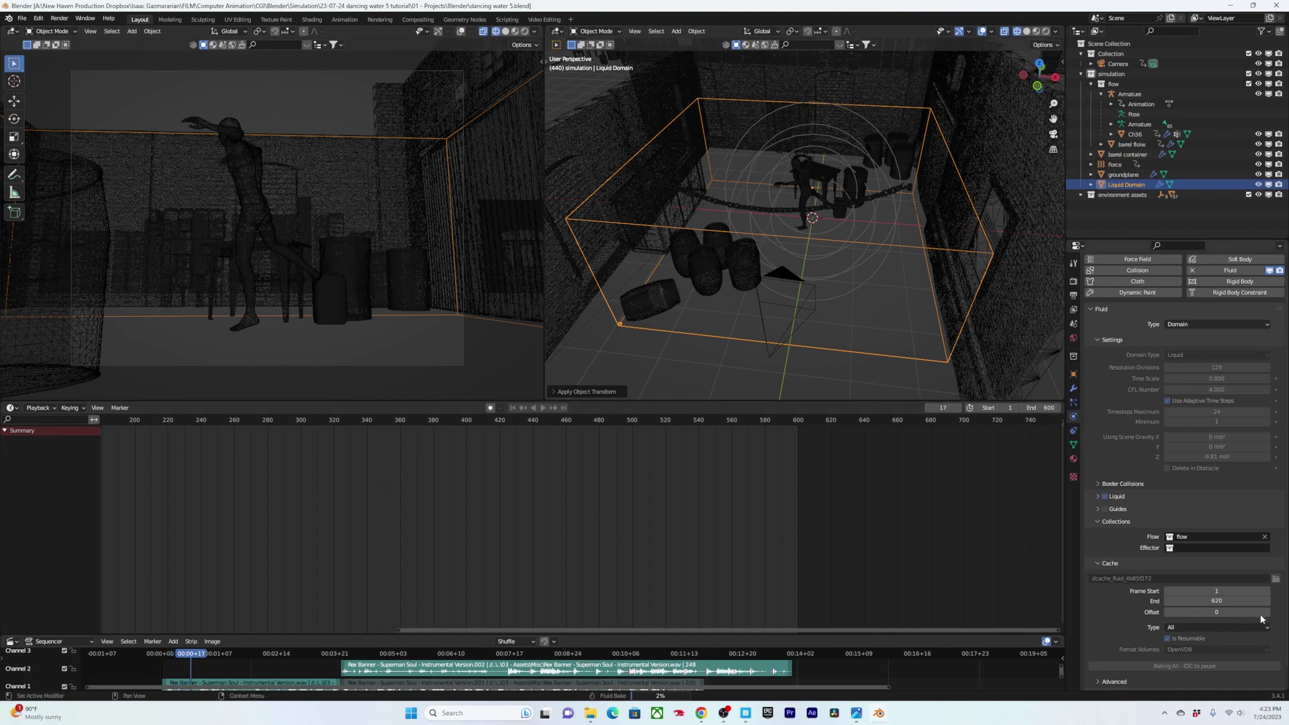
{"action": "key", "text": "Escape"}
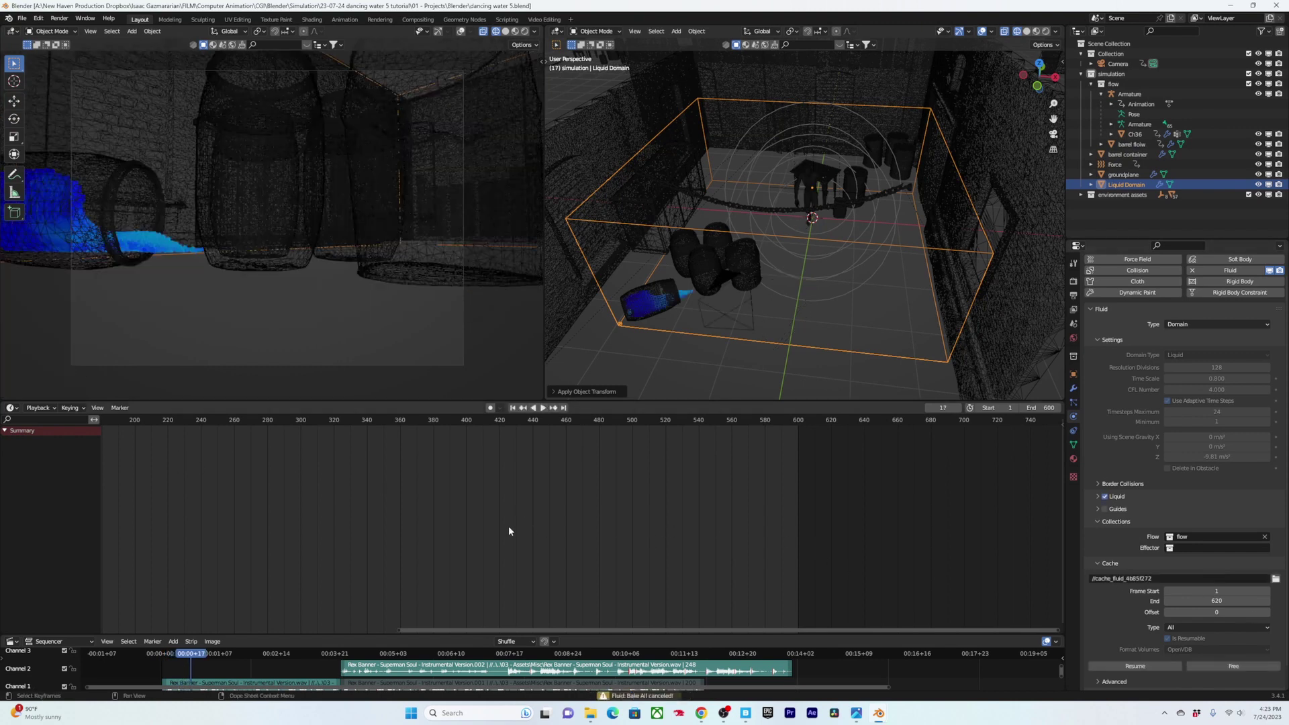
- Set the Liquid Domain's cache start frame to 440, free the existing bake, and bake the whole simulation again
{"action": "left_click", "coordinate": [1217, 591]}
{"action": "type", "text": "440-"}
{"action": "key", "text": "Return"}
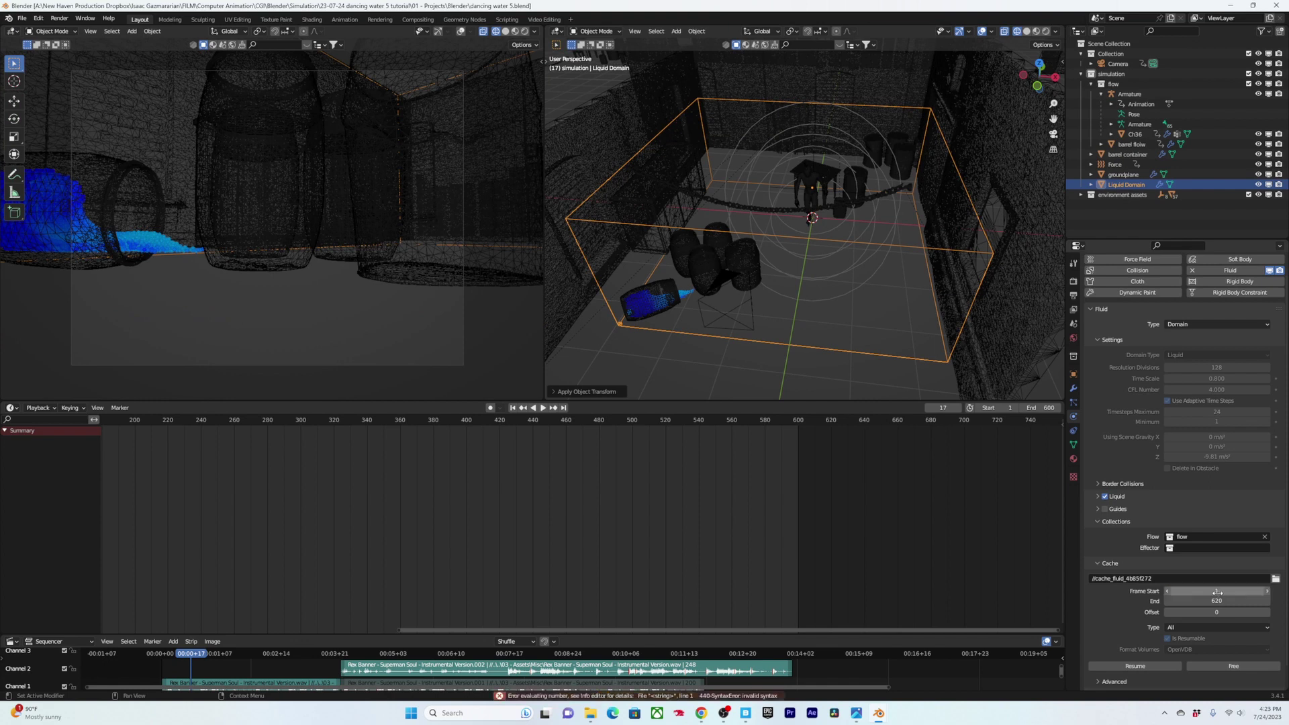
{"action": "left_click", "coordinate": [1217, 591]}
{"action": "type", "text": "440"}
{"action": "key", "text": "Return"}
{"action": "left_click", "coordinate": [1207, 666]}
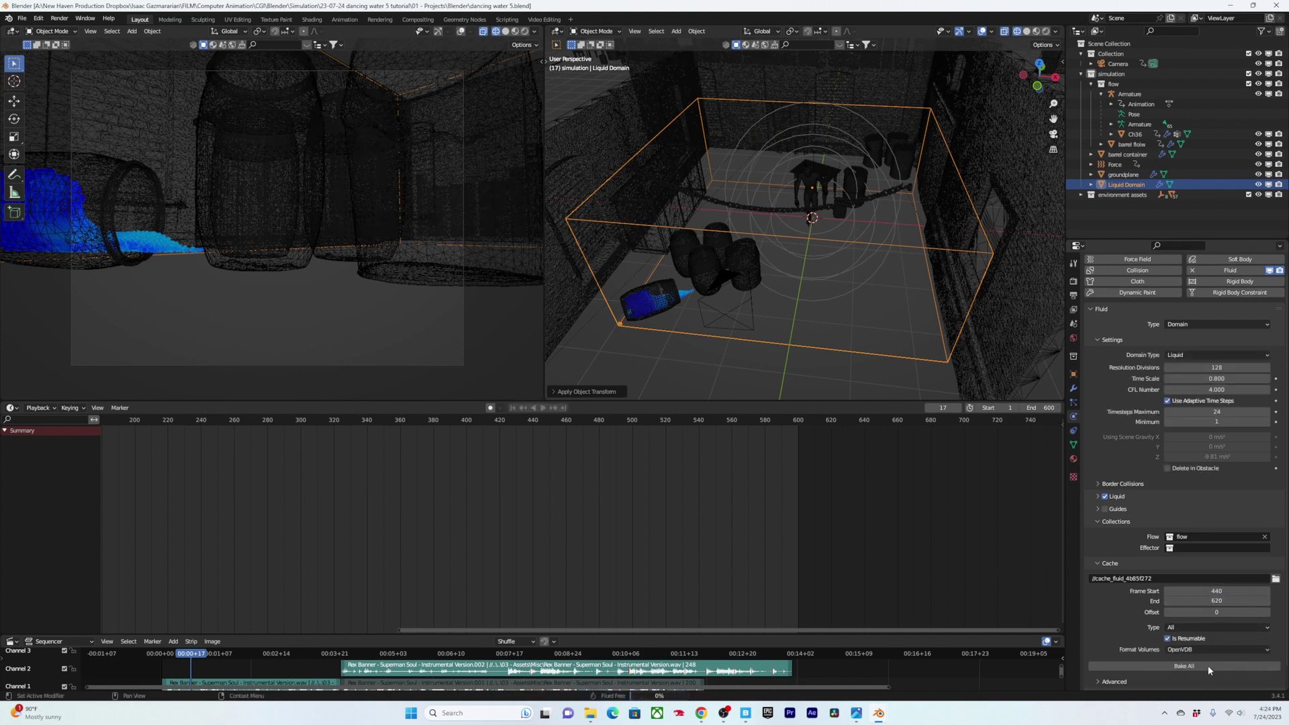
{"action": "left_click", "coordinate": [1207, 666]}
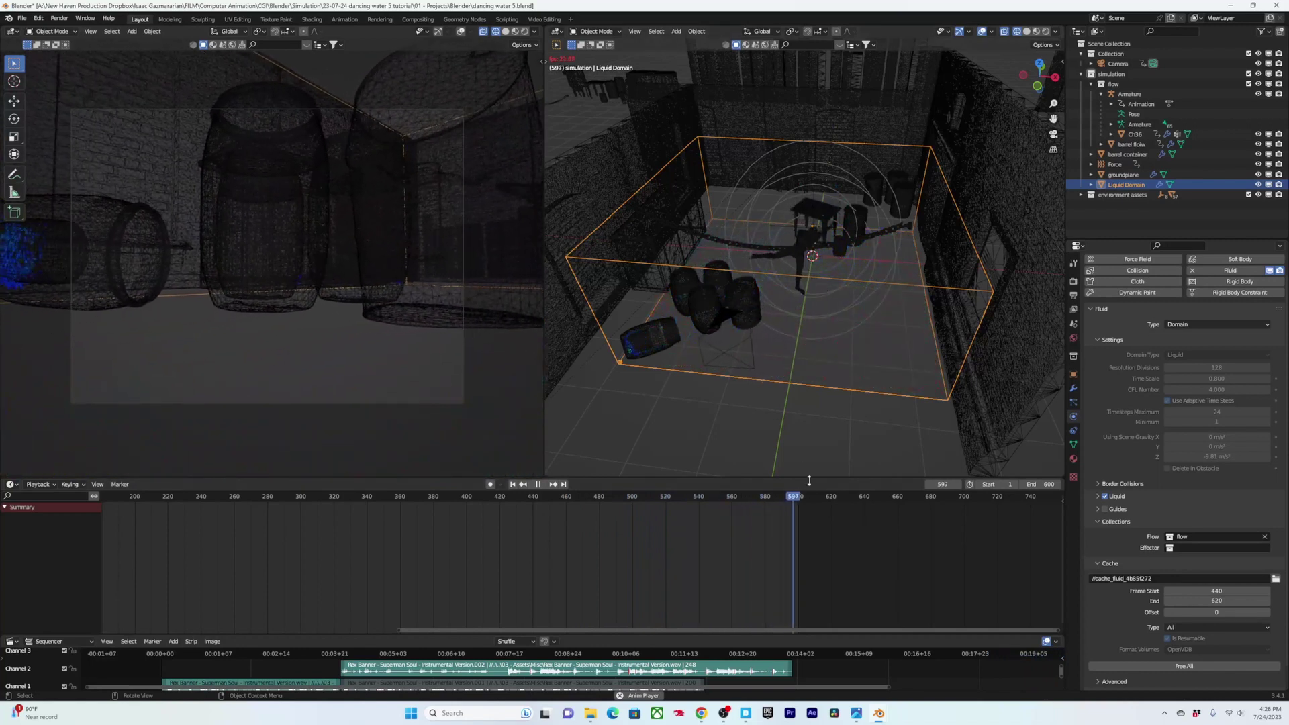
- Scrub the baked simulation back to around frame 543 and inspect the water and the dancer mesh's force and flow settings
{"action": "left_click_drag", "start_coordinate": [795, 500], "coordinate": [704, 498]}
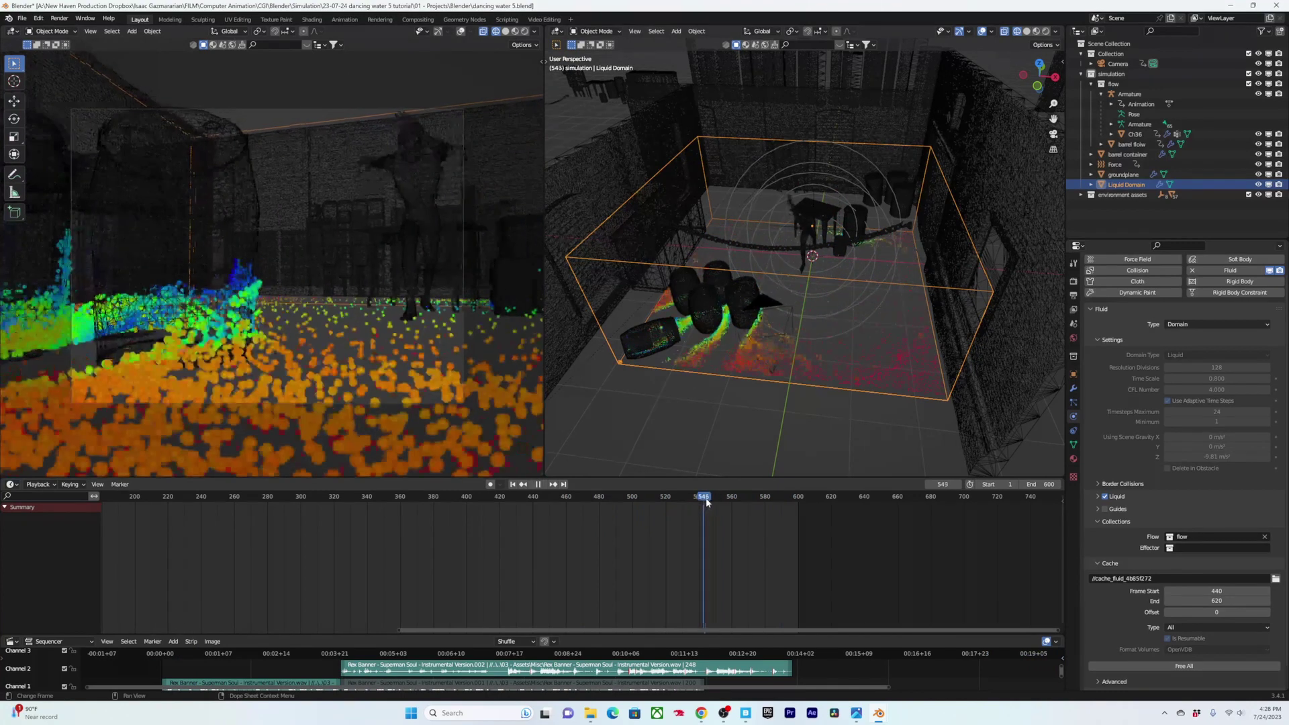
{"action": "left_click", "coordinate": [826, 222]}
{"action": "left_click", "coordinate": [829, 225]}
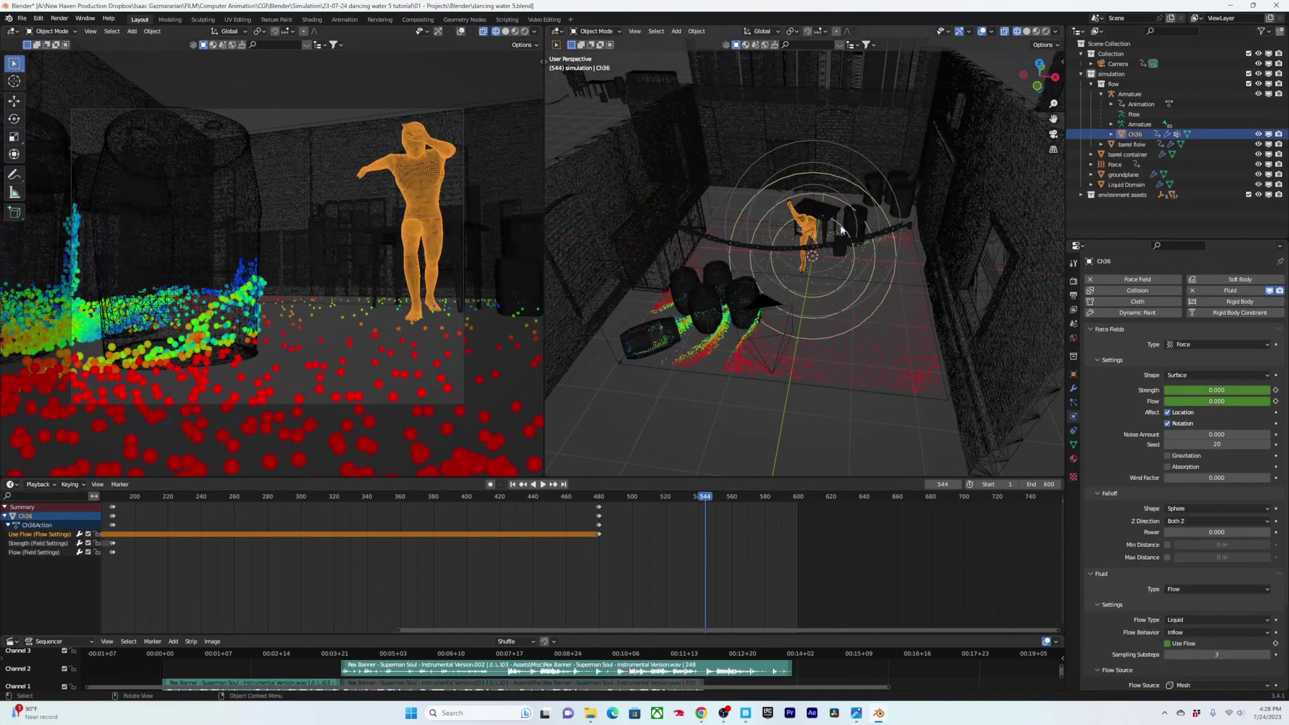
- Select the Force object, set its Strength to 4 at frame 560, and update the keyframe there
{"action": "left_click", "coordinate": [1121, 168]}
{"action": "scroll", "coordinate": [765, 523], "scroll_direction": "up", "scroll_amount": 5}
{"action": "middle_click_drag", "start_coordinate": [766, 525], "coordinate": [669, 523]}
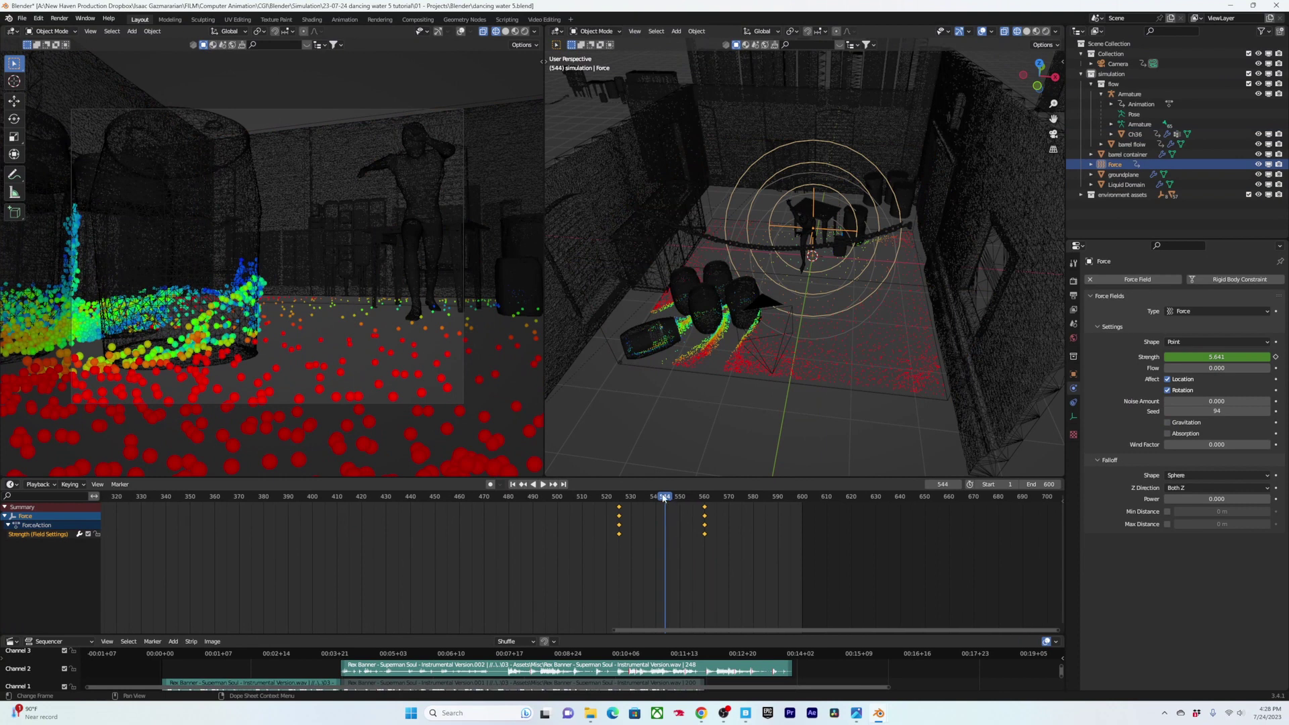
{"action": "mouse_move", "coordinate": [664, 498]}
{"action": "left_mouse_down"}
{"action": "mouse_move", "coordinate": [644, 499]}
{"action": "mouse_move", "coordinate": [663, 503]}
{"action": "left_mouse_up"}
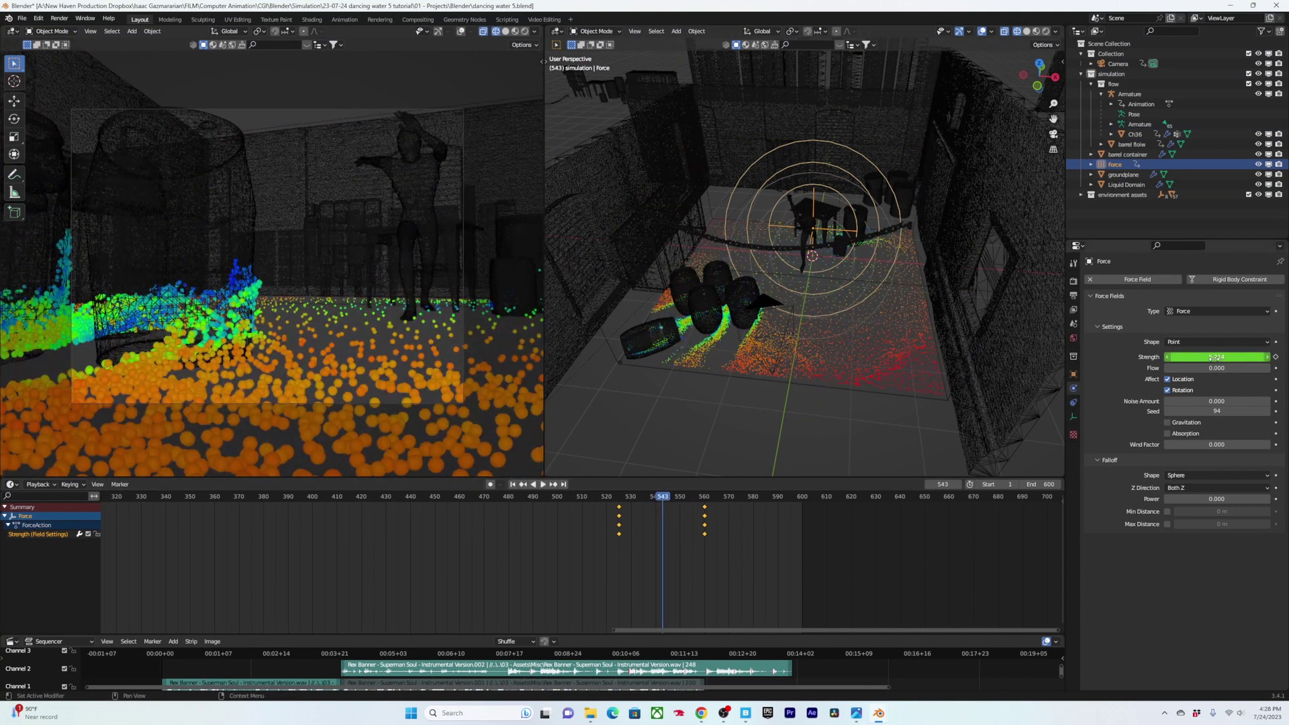
{"action": "left_click", "coordinate": [705, 498]}
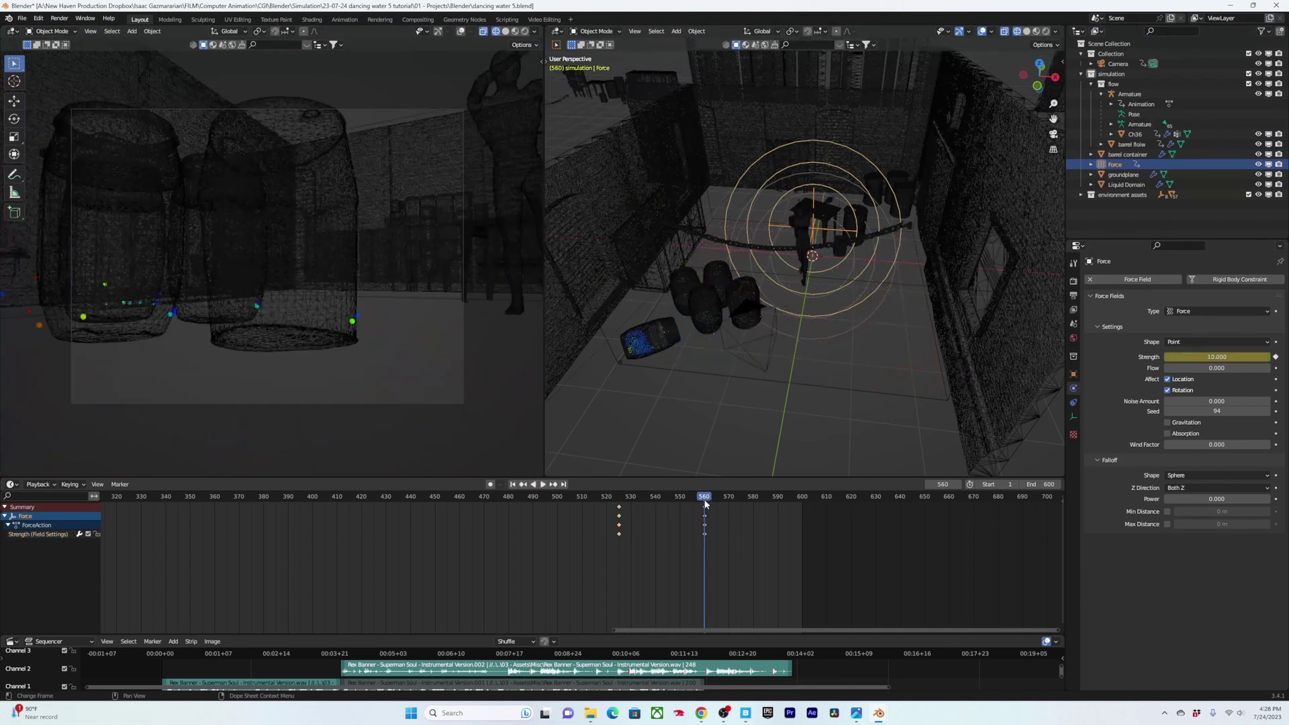
{"action": "left_click", "coordinate": [1180, 357]}
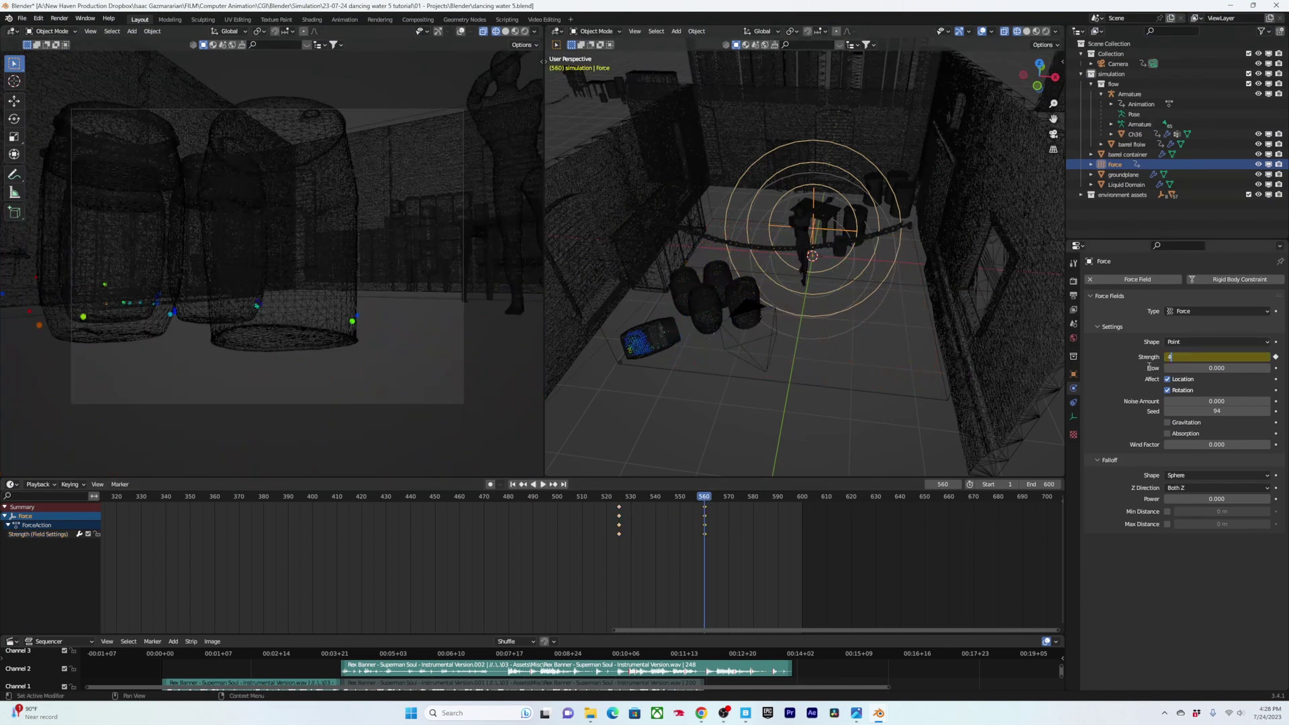
{"action": "key", "text": "Return"}
{"action": "key", "text": "i"}
- Move the force field's second Strength keyframe from frame 560 to frame 595 and save the file
{"action": "left_click_drag", "start_coordinate": [704, 507], "coordinate": [790, 504]}
{"action": "key", "text": "ctrl+s"}
{"action": "left_click", "coordinate": [790, 497]}
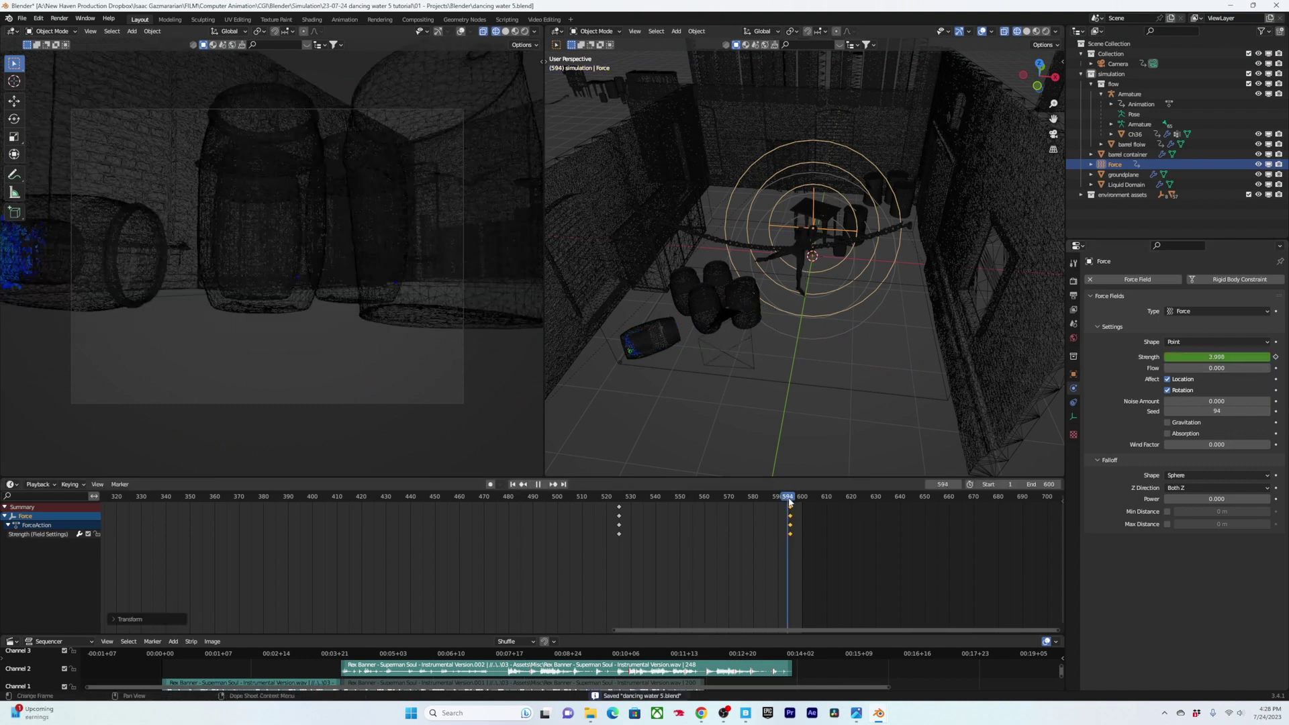
{"action": "key", "text": "ctrl+s"}
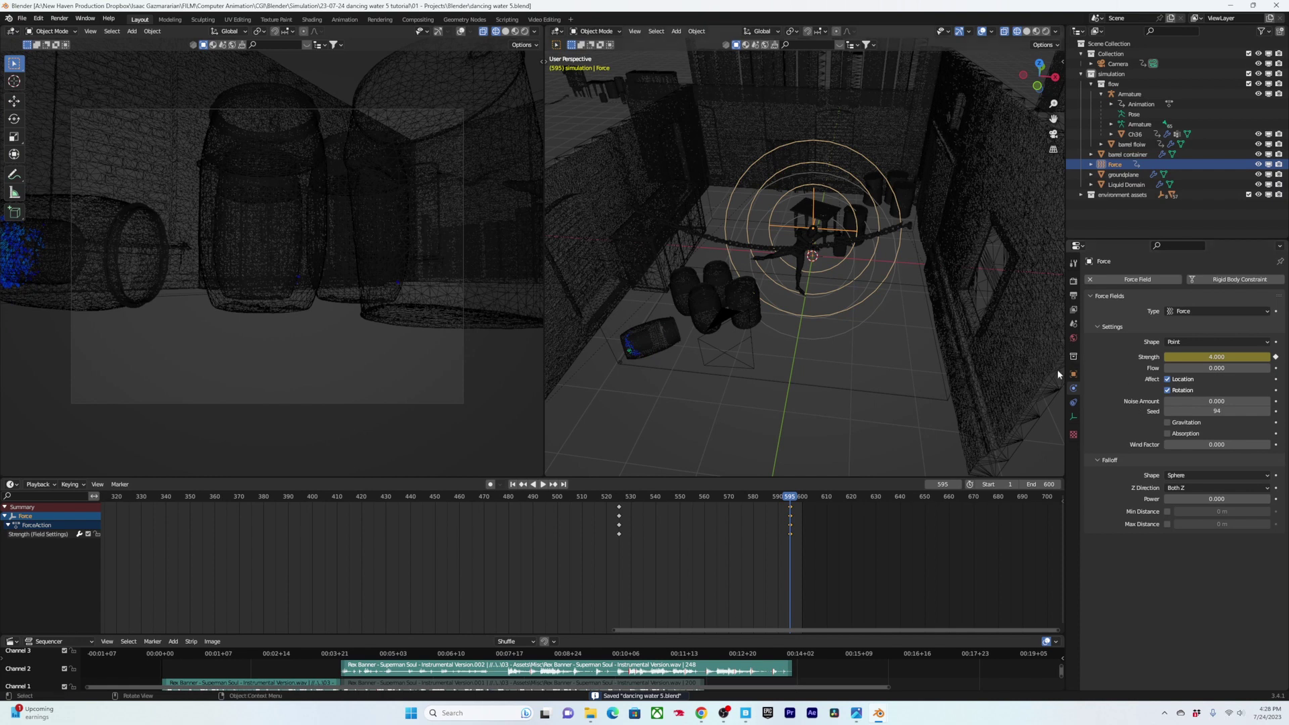
- Free the Liquid Domain's bake, bake the whole simulation again, and play back the water from around frame 530
{"action": "left_click", "coordinate": [878, 393]}
{"action": "scroll", "coordinate": [1180, 641], "scroll_direction": "down", "scroll_amount": 2}
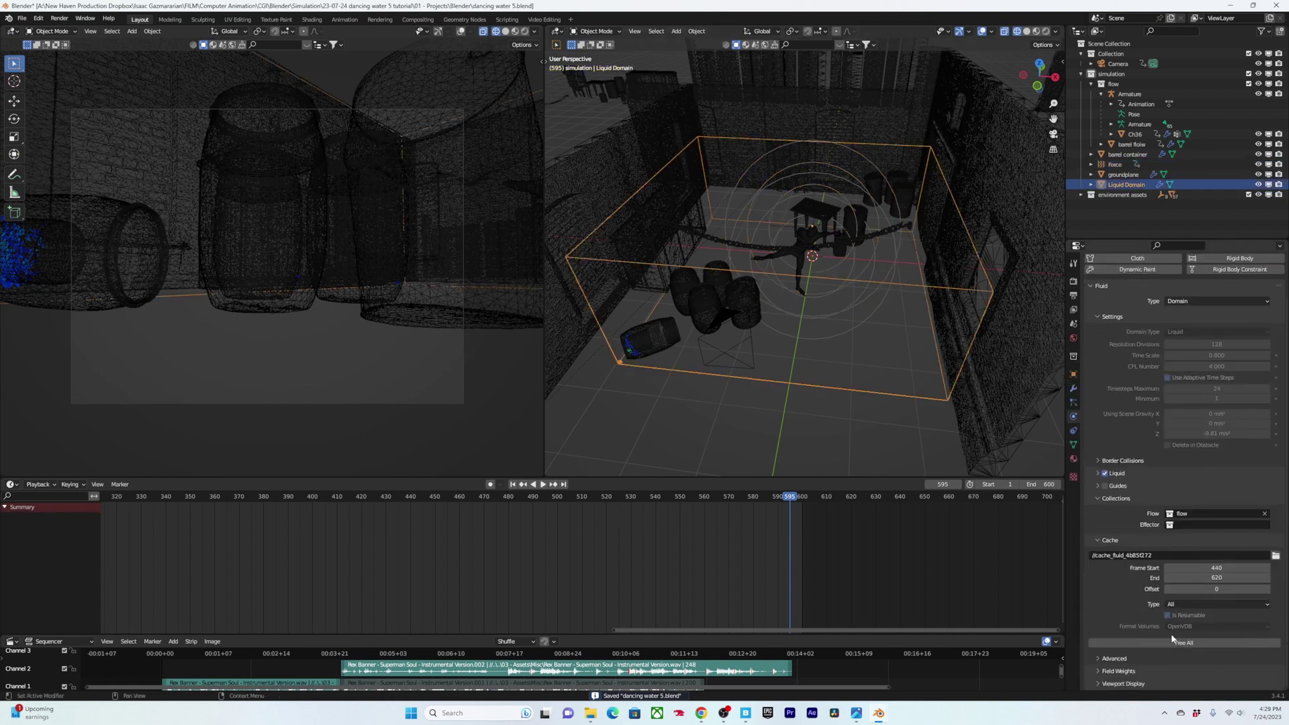
{"action": "left_click", "coordinate": [1170, 641]}
{"action": "left_click", "coordinate": [1170, 641]}
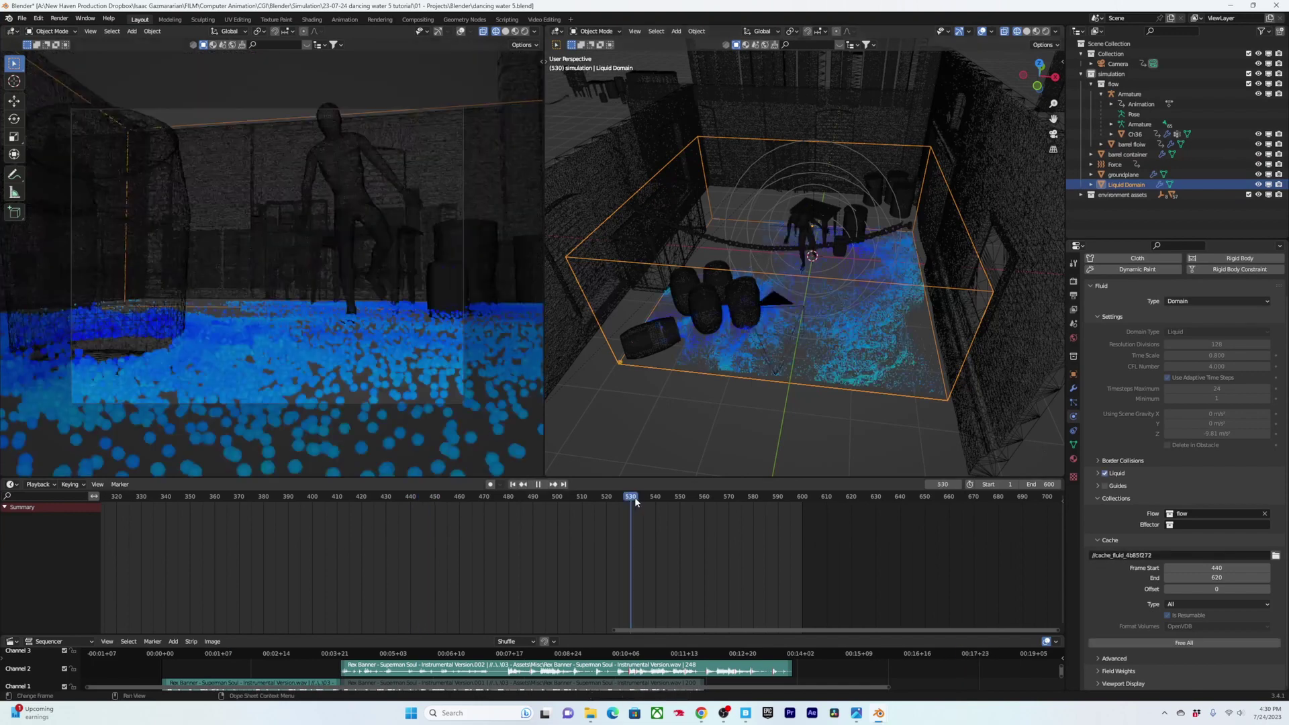
{"action": "mouse_move", "coordinate": [634, 497]}
{"action": "left_mouse_down"}
{"action": "mouse_move", "coordinate": [694, 497]}
{"action": "mouse_move", "coordinate": [660, 497]}
{"action": "left_mouse_up"}
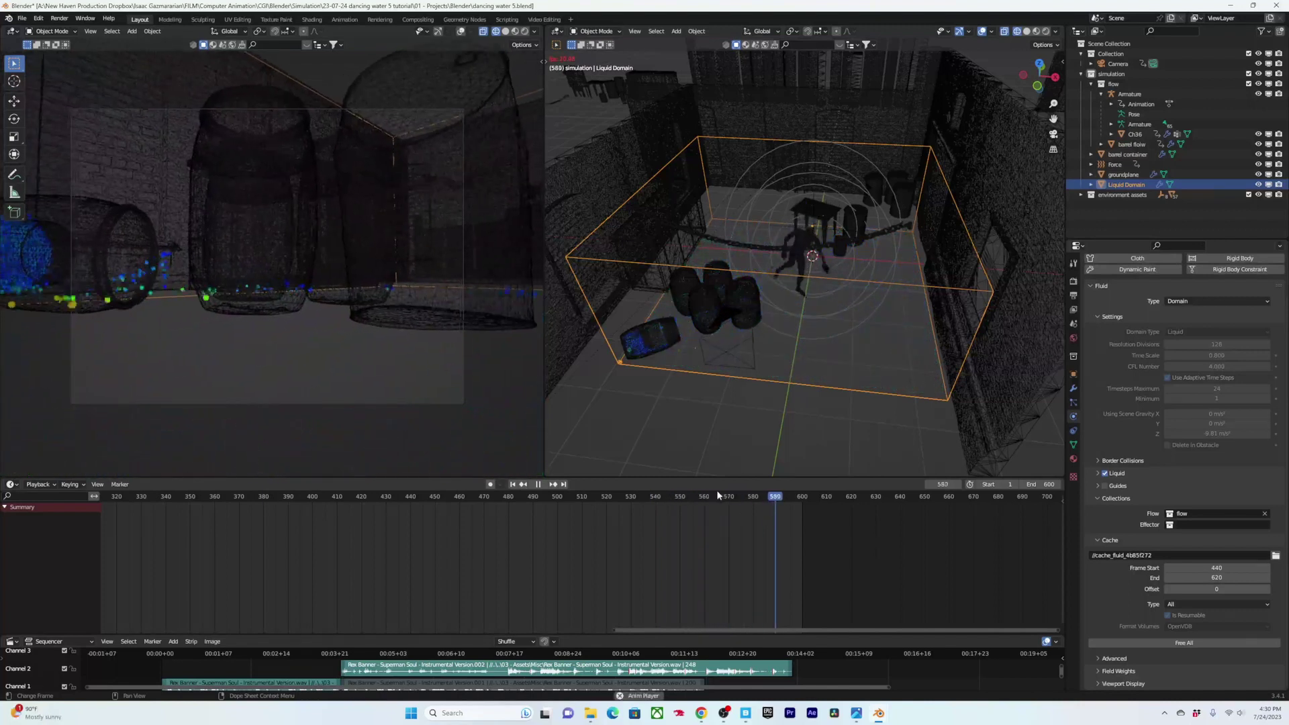
{"action": "left_click", "coordinate": [741, 497]}
{"action": "key", "text": "space"}
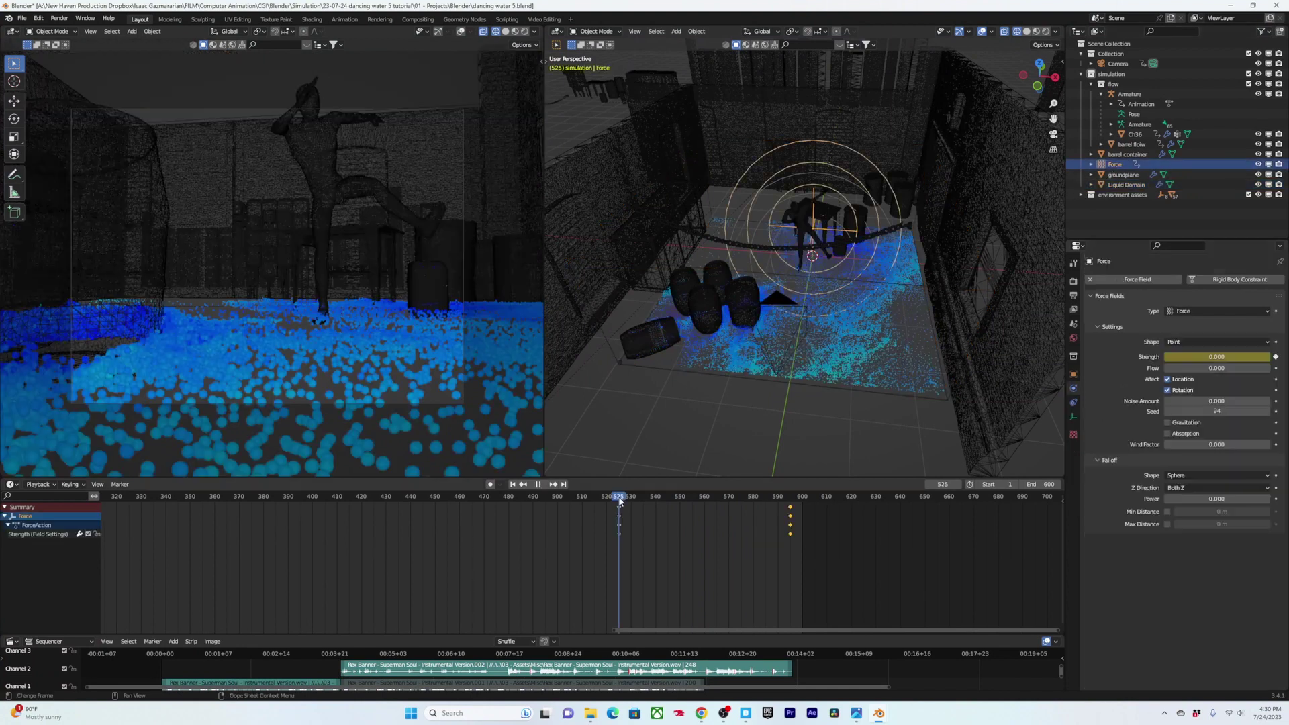
- Keyframe the Force object's Flow at 0 on frame 525 and at 0.5 on frame 550
{"action": "key", "text": "i"}
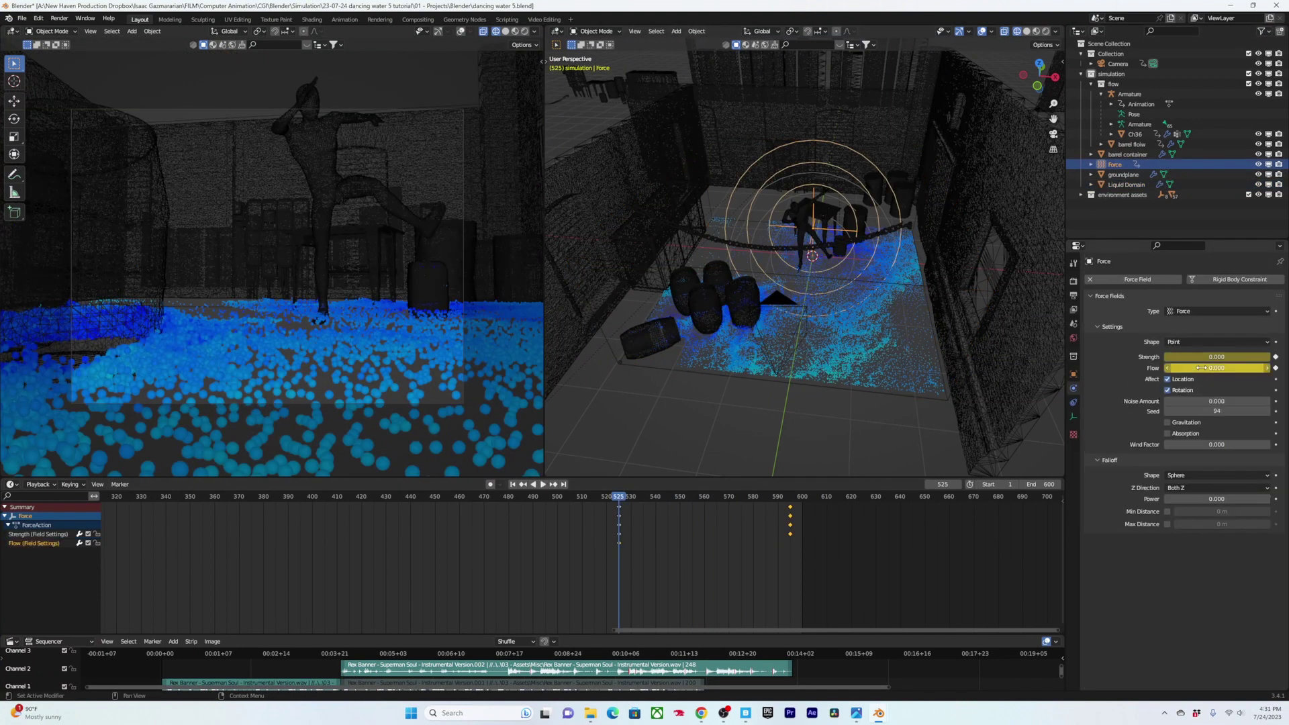
{"action": "left_click", "coordinate": [680, 498]}
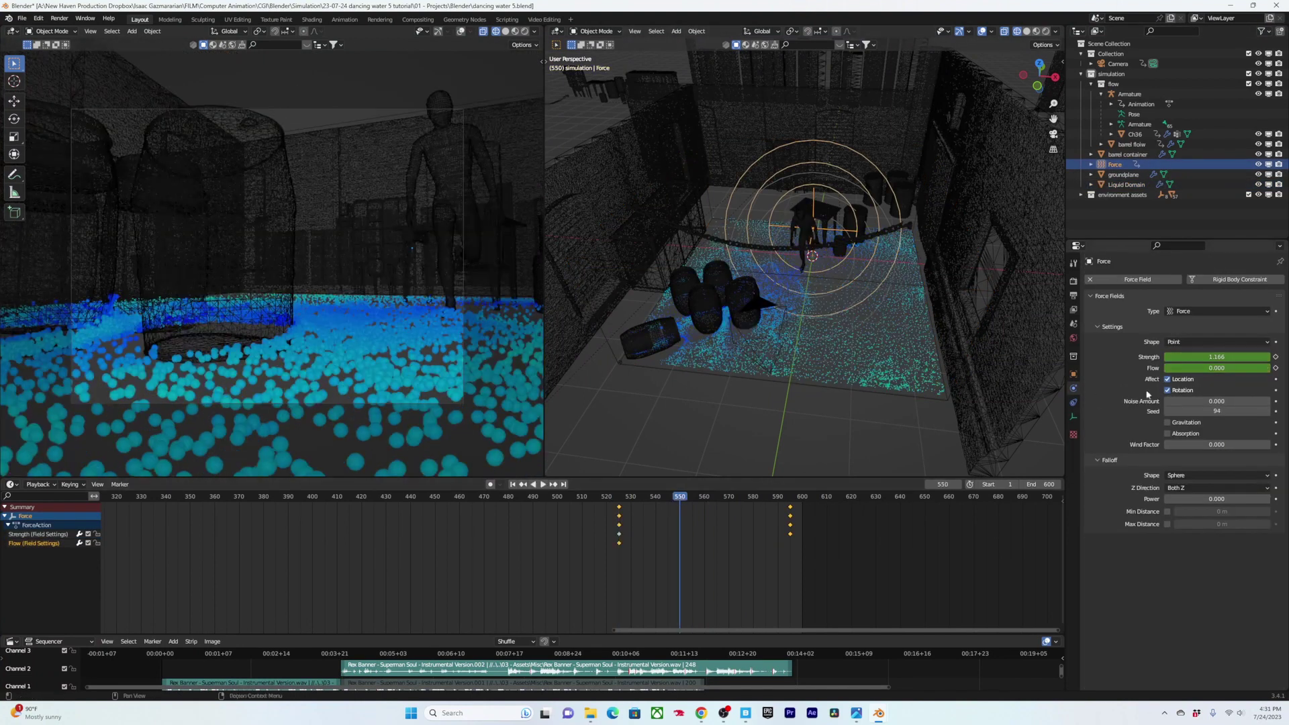
{"action": "double_click", "coordinate": [1175, 368]}
{"action": "type", "text": "0.0"}
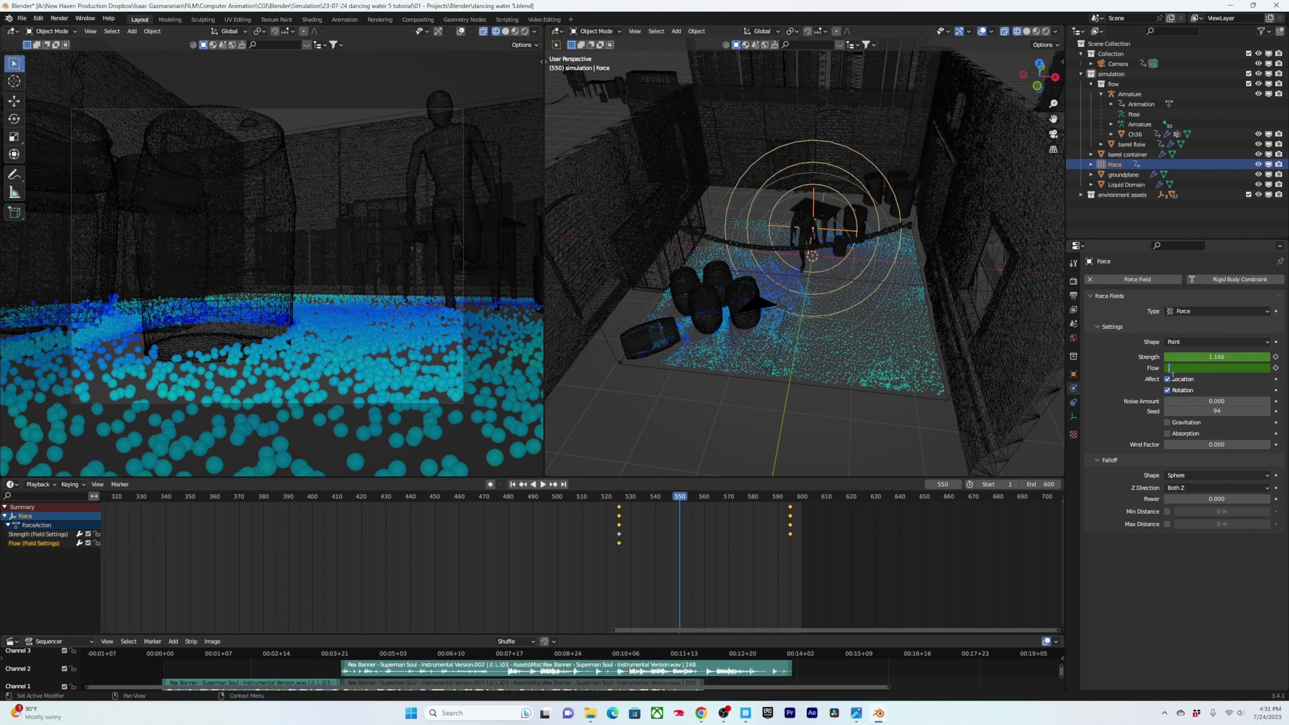
{"action": "type", "text": "0.5"}
{"action": "key", "text": "Return"}
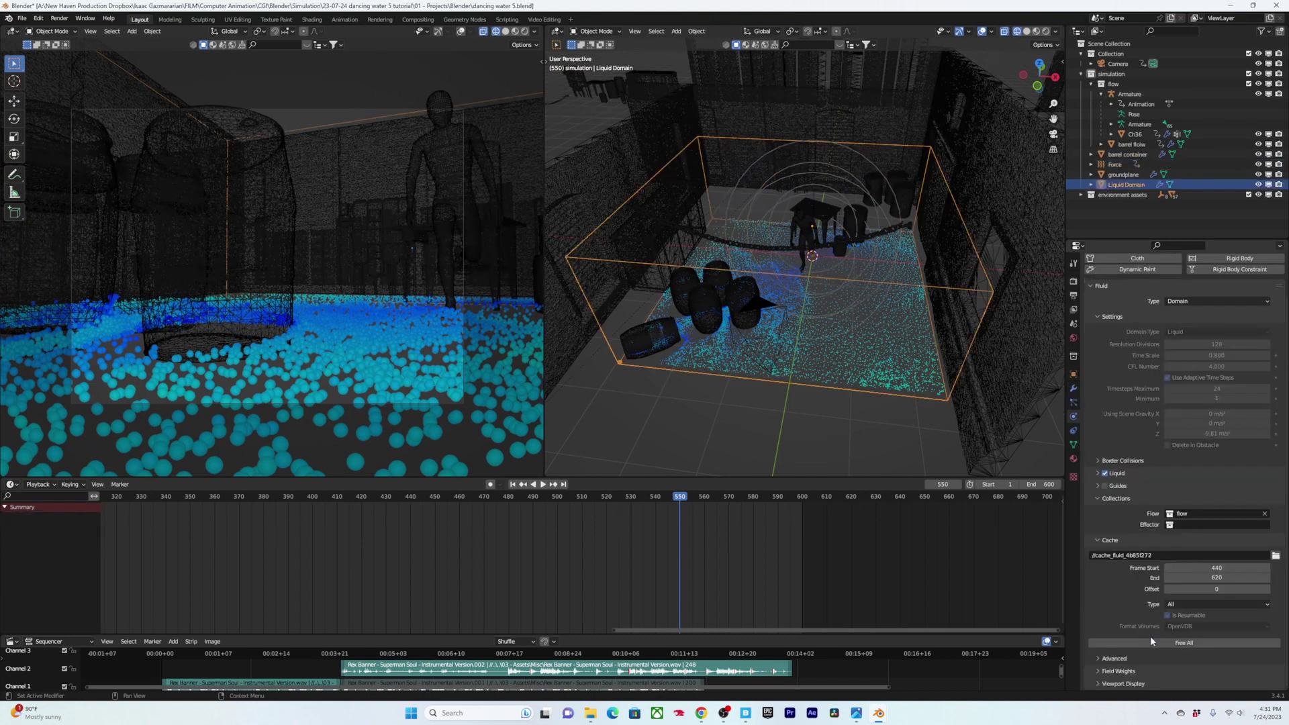
- Free and rebake the Liquid Domain's simulation with the keyframed Flow, and scrub through the closing frames up to 600
{"action": "left_click", "coordinate": [1150, 639]}
{"action": "left_click", "coordinate": [1150, 642]}
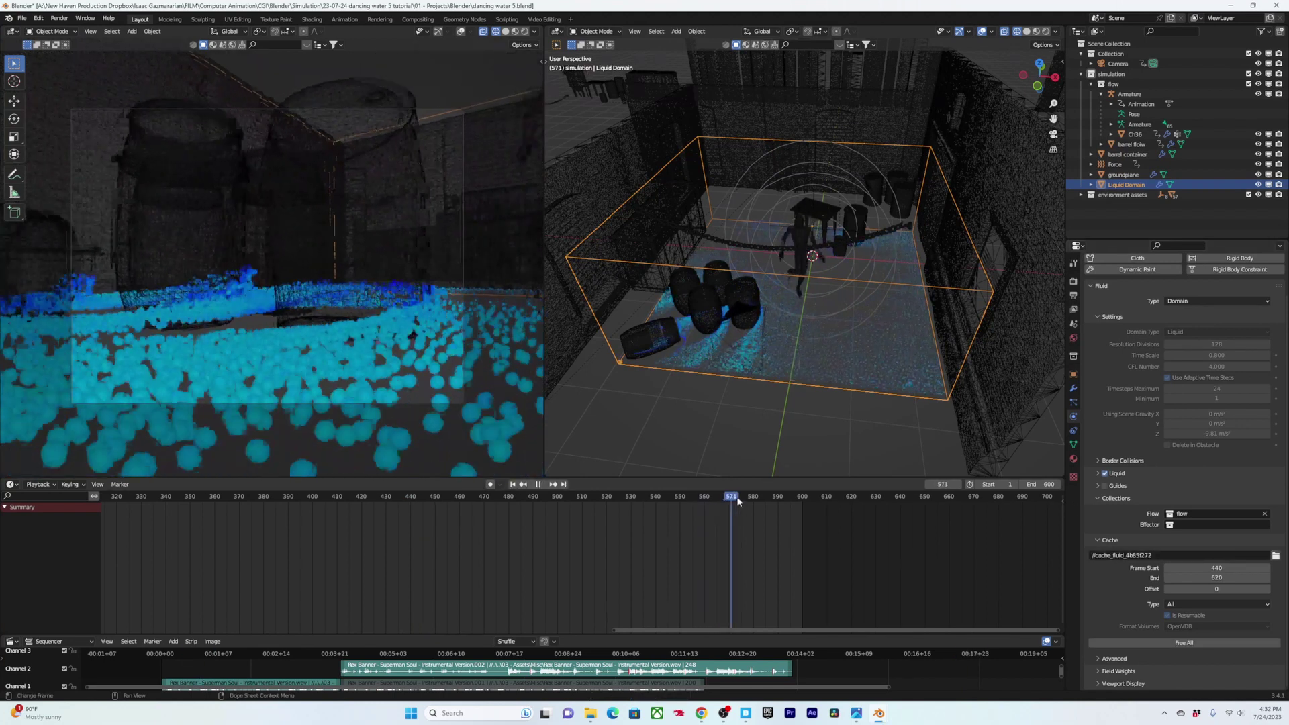
{"action": "left_click_drag", "start_coordinate": [737, 500], "coordinate": [804, 500]}
- Extend the scene's frame range to end at frame 620 and return to the Liquid Domain's fluid settings
{"action": "left_click", "coordinate": [1074, 295]}
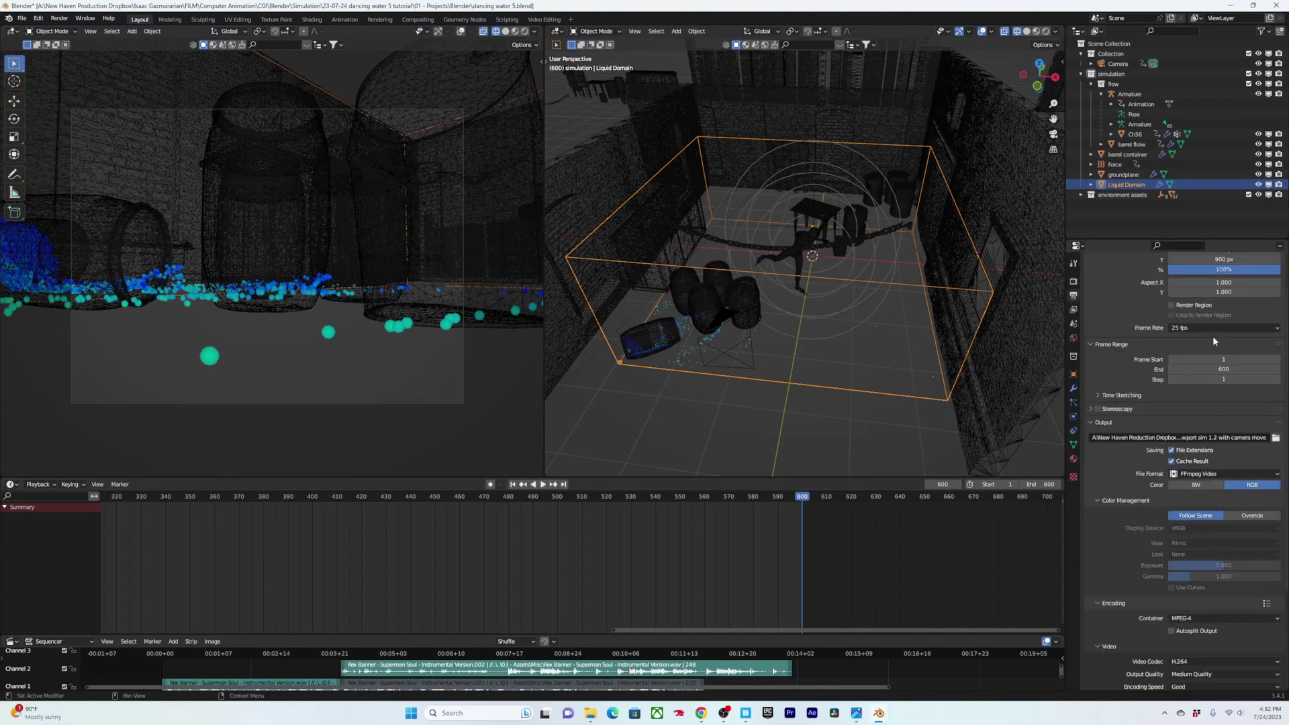
{"action": "double_click", "coordinate": [1236, 369]}
{"action": "type", "text": "620"}
{"action": "key", "text": "Return"}
{"action": "left_click", "coordinate": [1073, 417]}
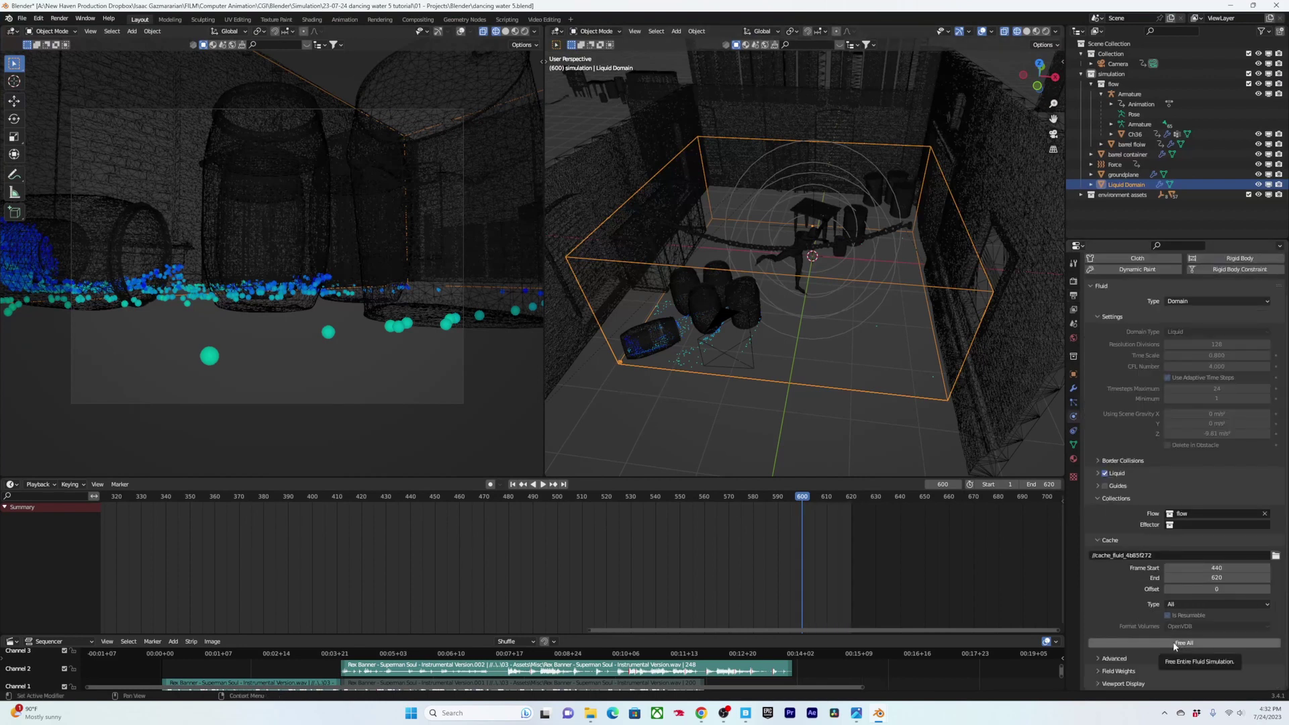
- Set the Force object's Strength to 3 at frame 595, update its keyframe there, and save the file
{"action": "left_click_drag", "start_coordinate": [809, 501], "coordinate": [760, 502]}
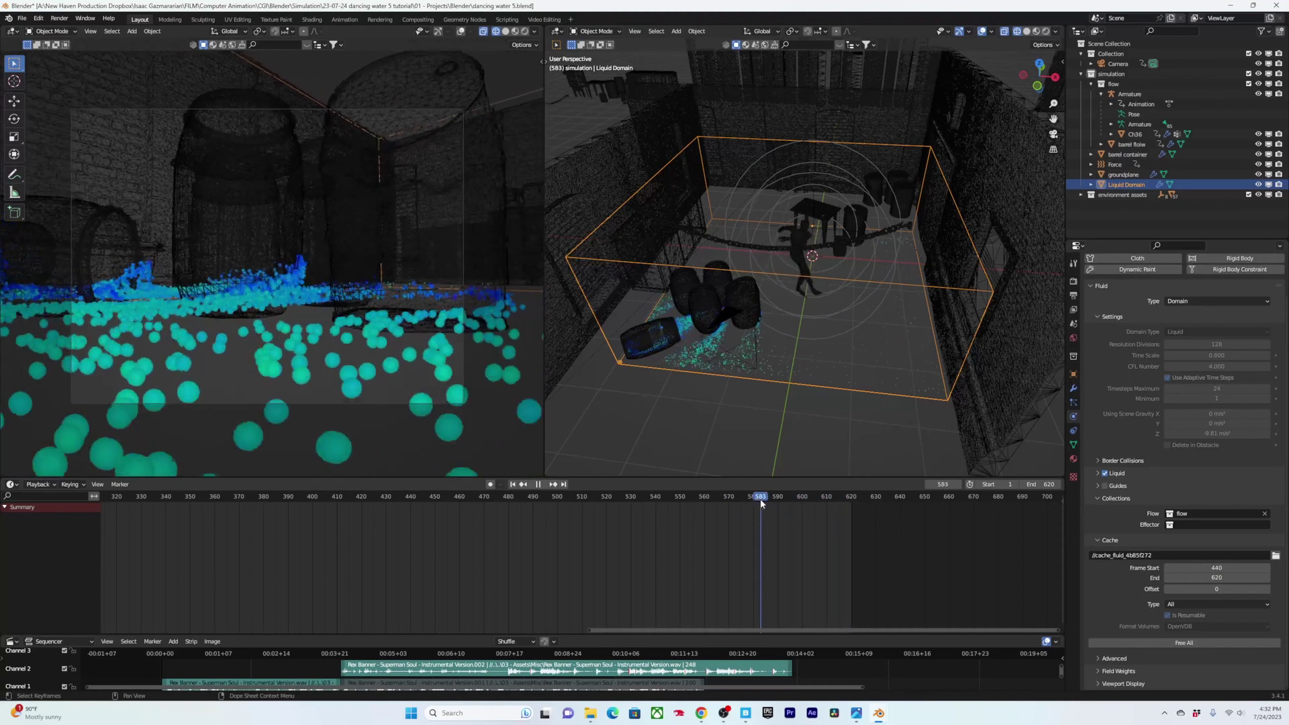
{"action": "left_click", "coordinate": [1119, 168]}
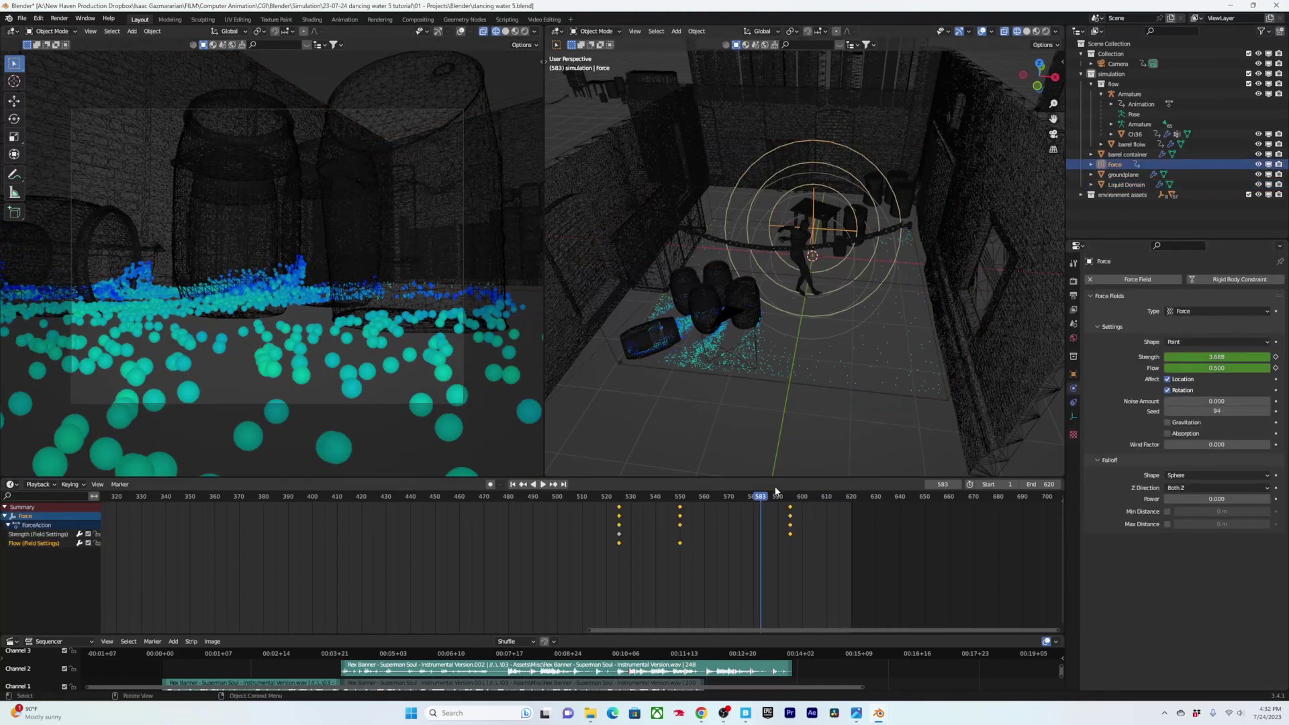
{"action": "key", "text": "space"}
{"action": "key", "text": "space"}
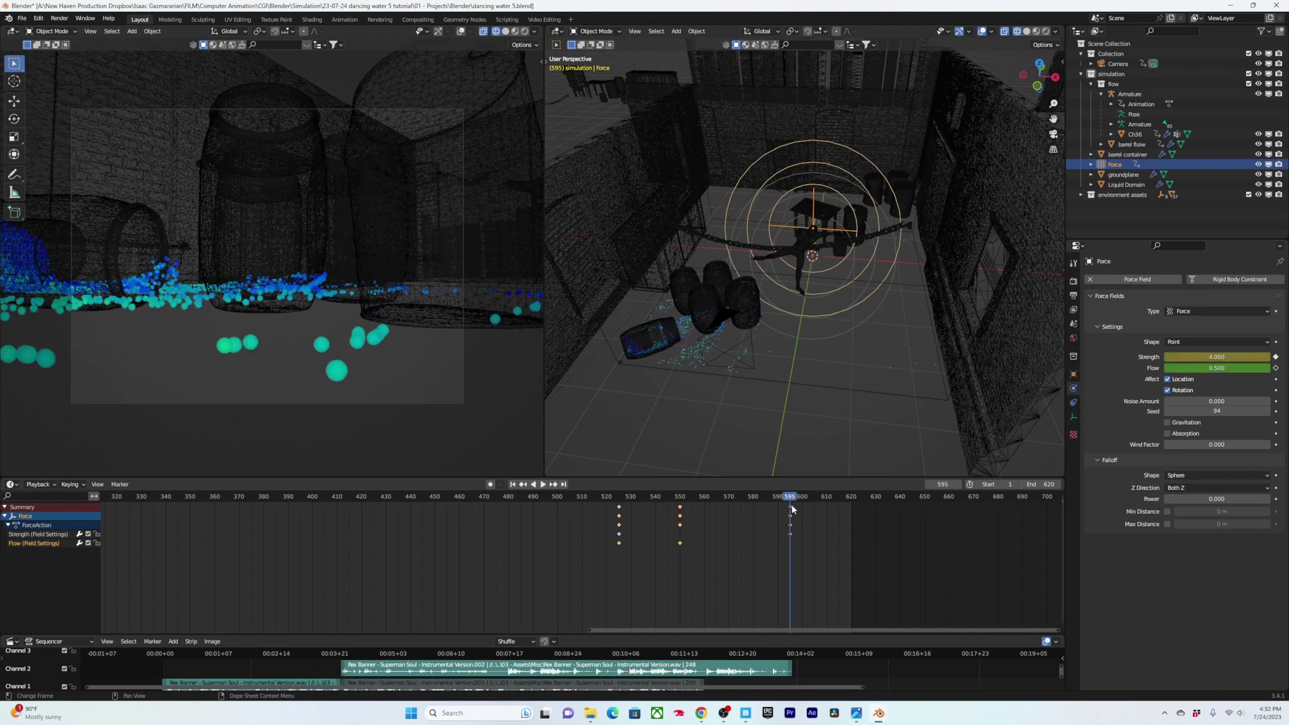
{"action": "left_click", "coordinate": [1206, 357]}
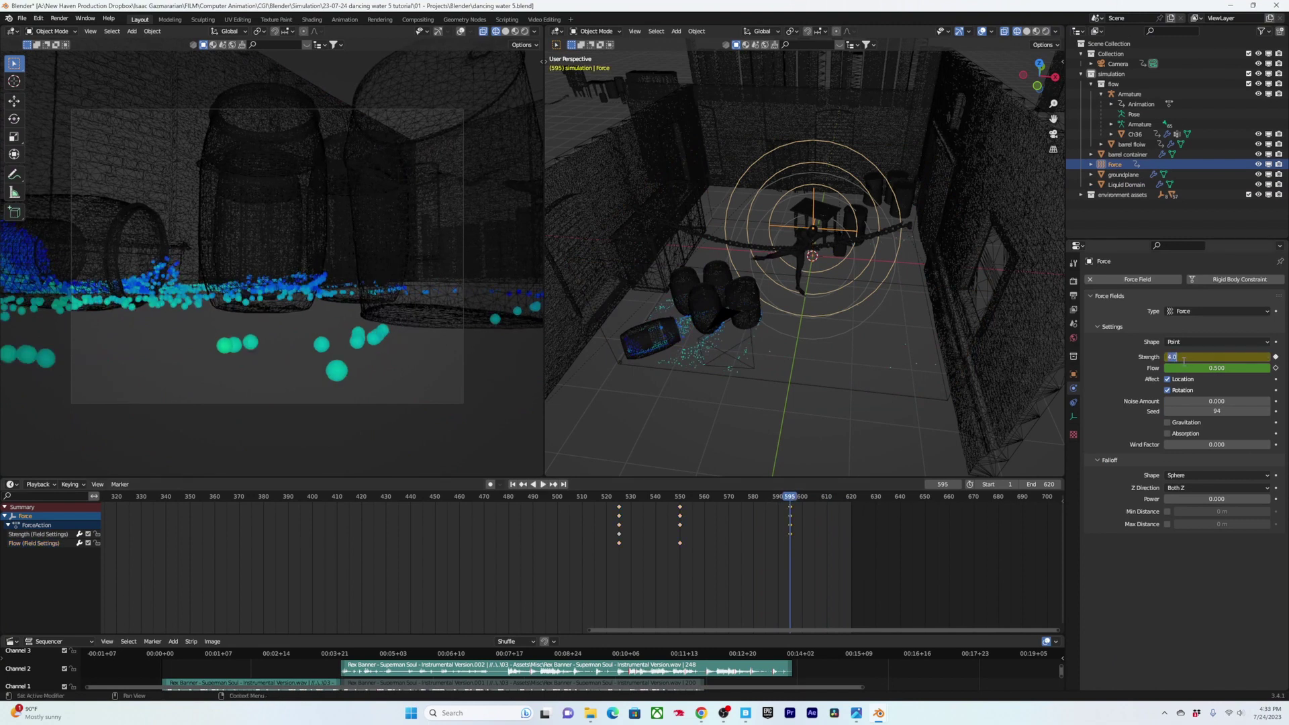
{"action": "key", "text": "Return"}
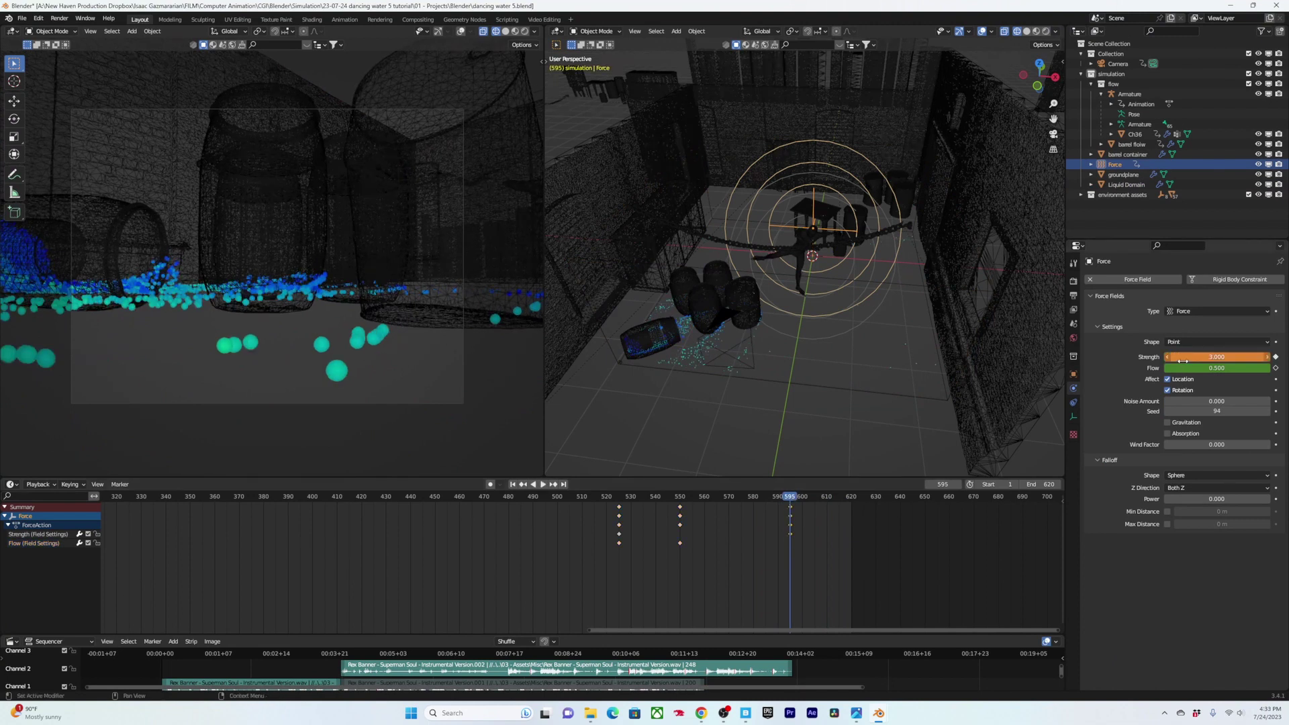
{"action": "key", "text": "i"}
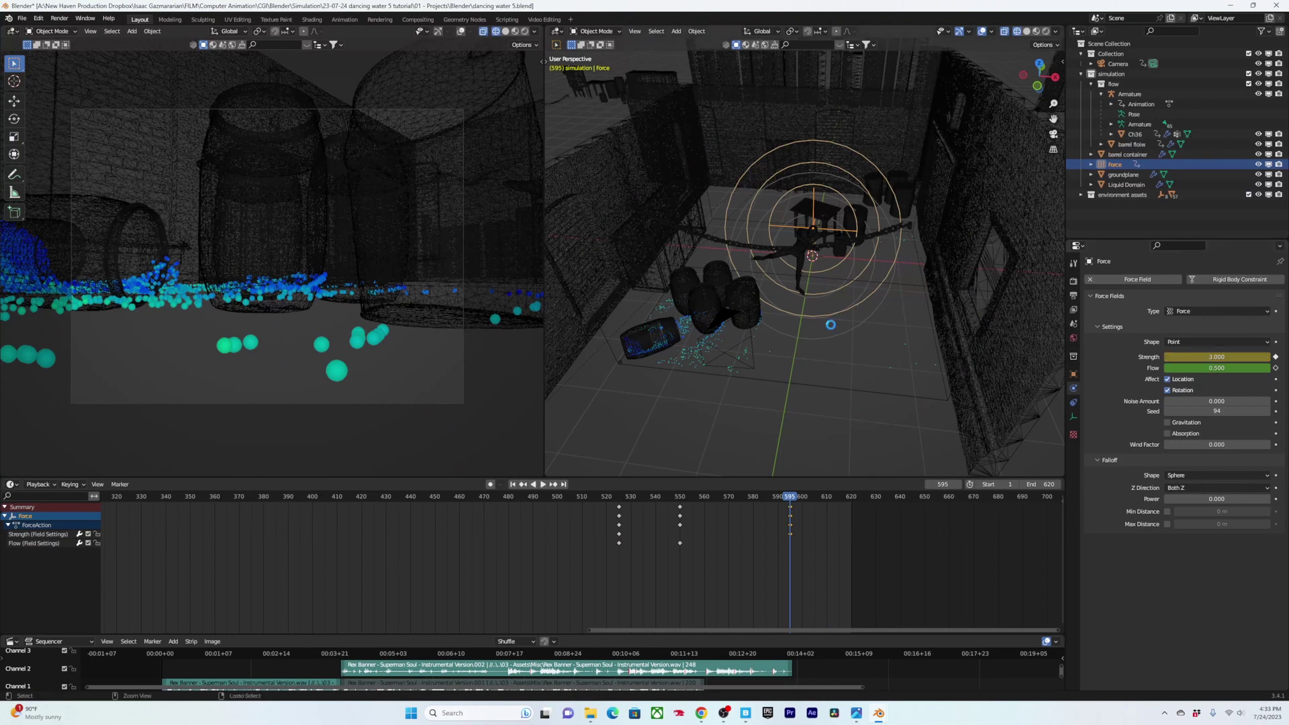
{"action": "key", "text": "ctrl+s"}
- Select the Liquid Domain, free its current bake, and bake the whole simulation again
{"action": "left_click", "coordinate": [752, 383]}
{"action": "scroll", "coordinate": [1141, 604], "scroll_direction": "down", "scroll_amount": 2}
{"action": "left_click", "coordinate": [1152, 643]}
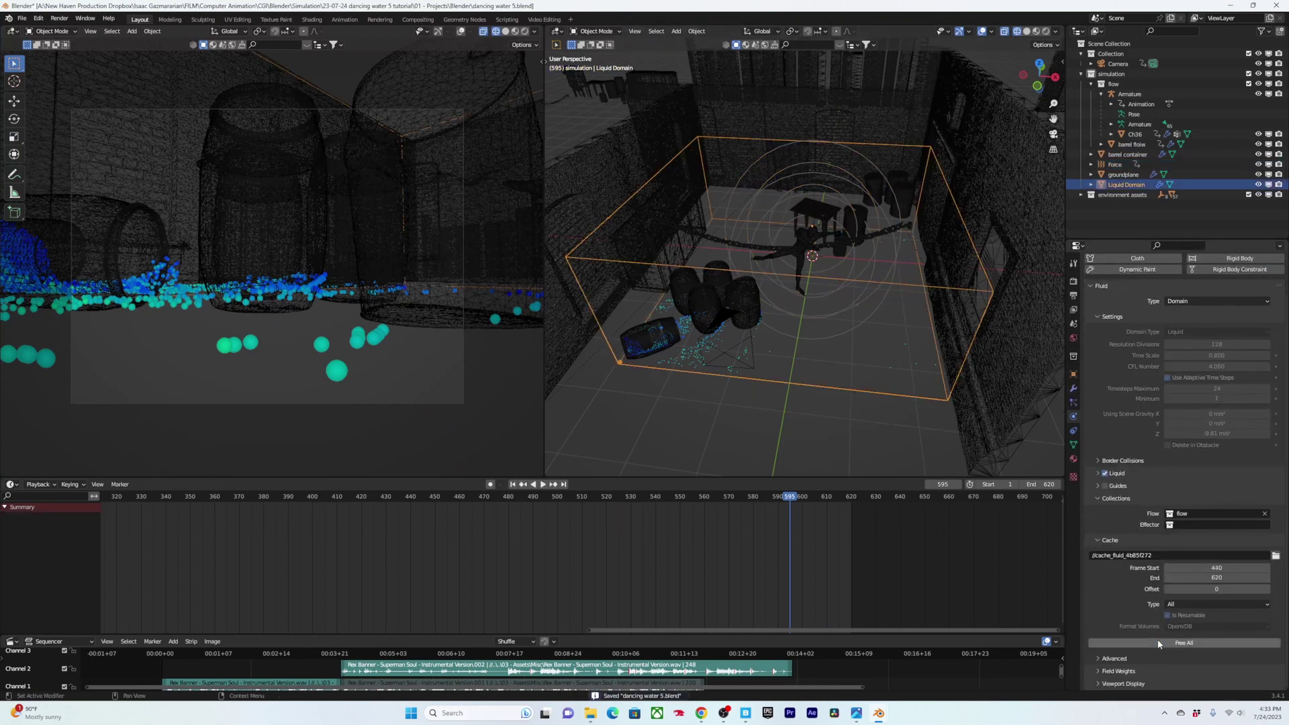
{"action": "left_click", "coordinate": [1152, 643]}
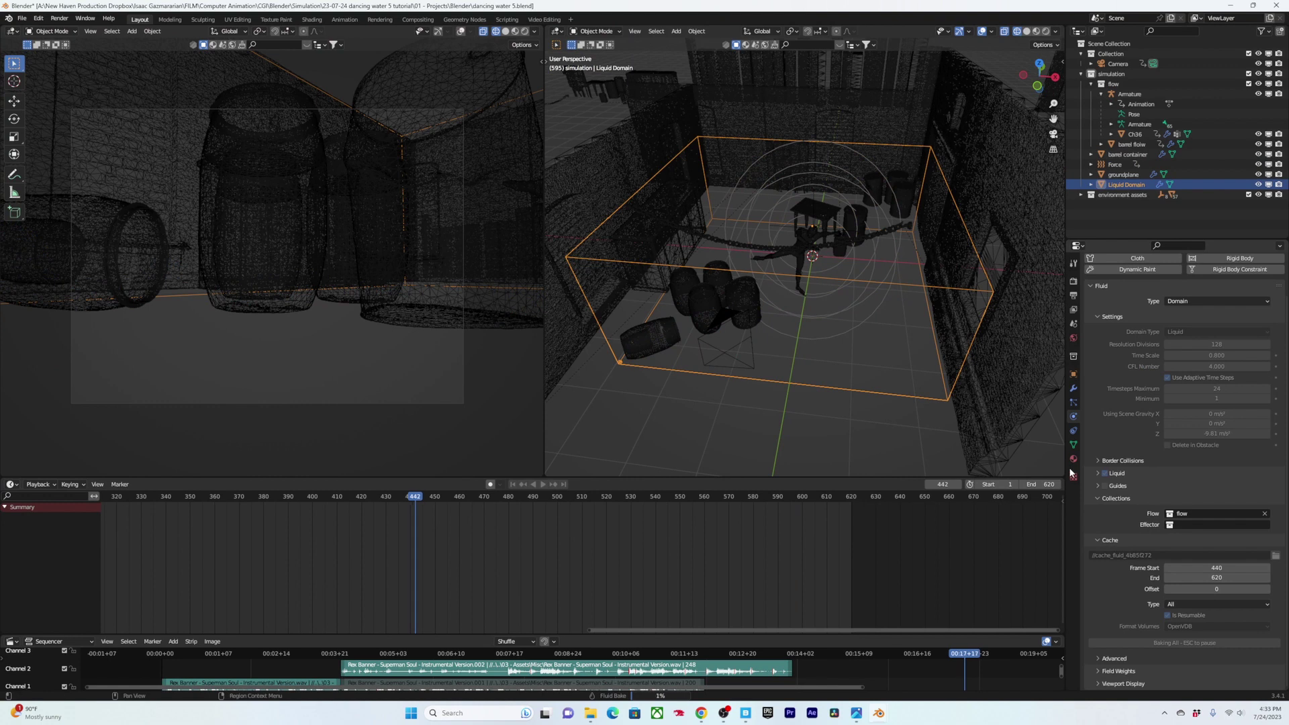
- Play and scrub the rebaked simulation from around frame 581 to check how the water moves at the end
{"action": "left_click_drag", "start_coordinate": [781, 496], "coordinate": [755, 503]}
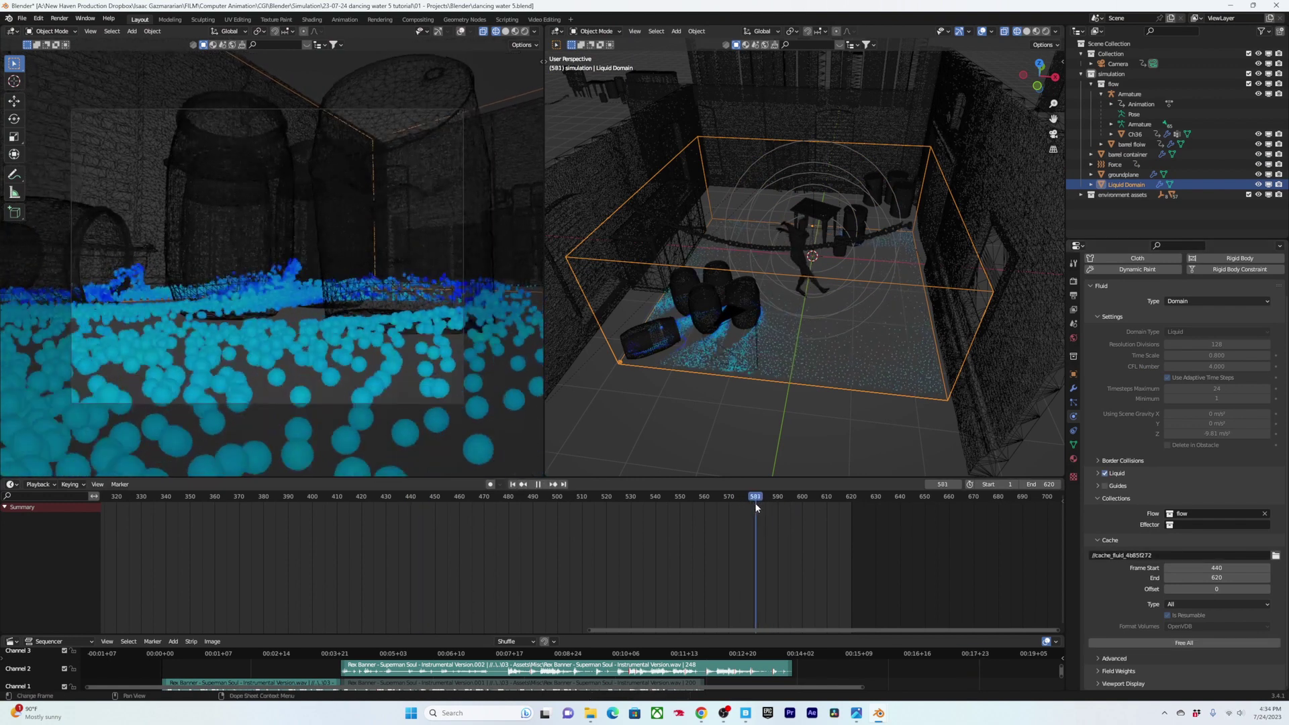
{"action": "key", "text": "space"}
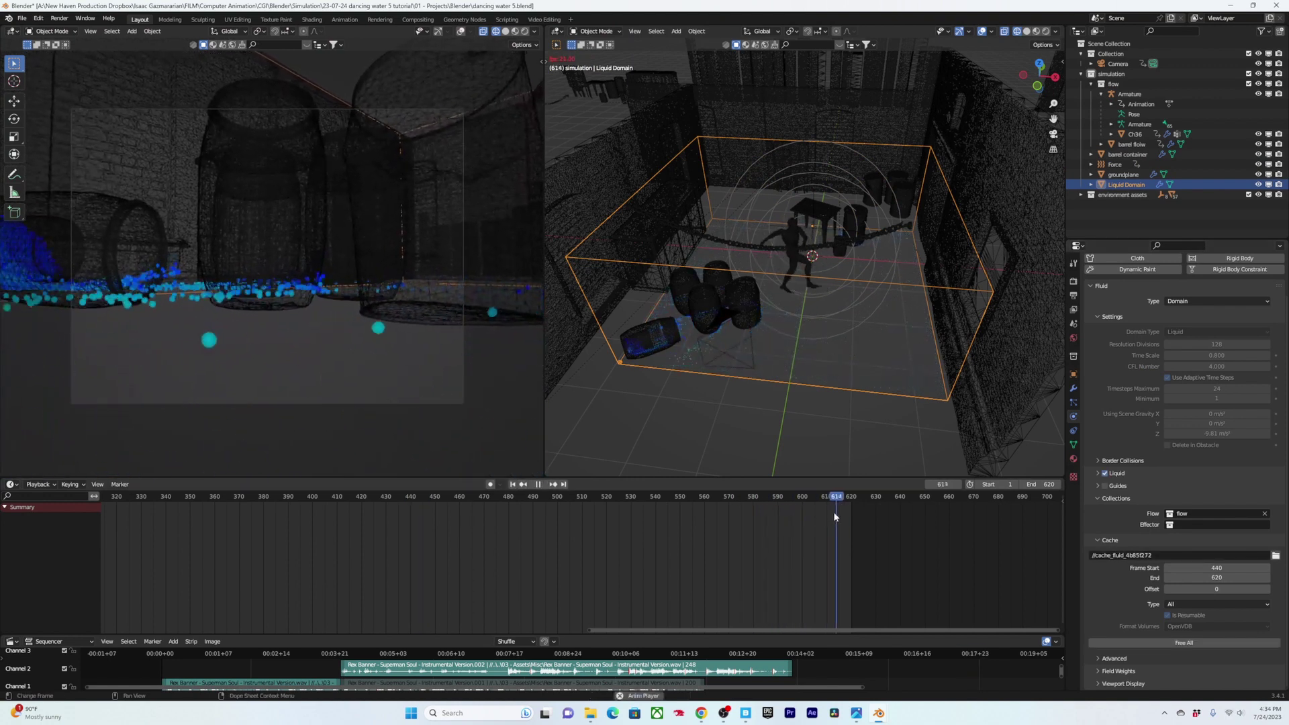
{"action": "left_click", "coordinate": [807, 497]}
{"action": "left_click_drag", "start_coordinate": [807, 496], "coordinate": [610, 498]}
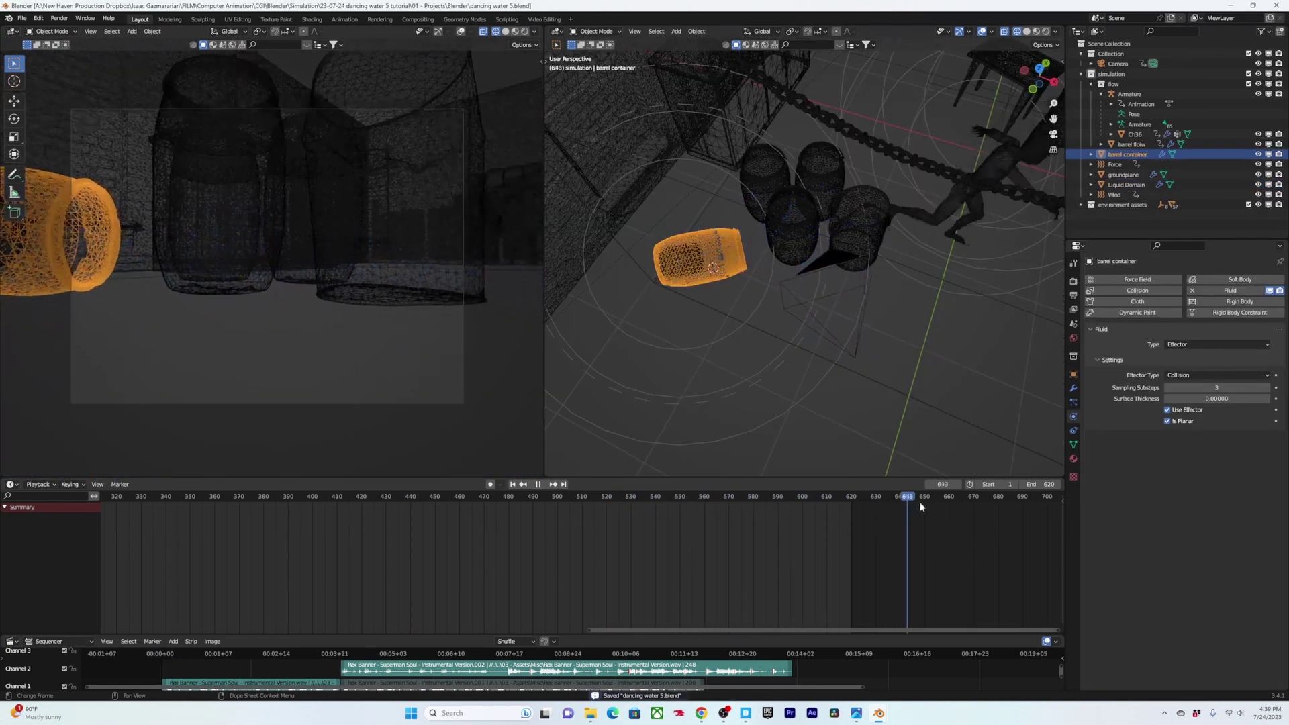
- Save the file and scrub through the timeline to review the baked water and the dancer's animation
{"action": "left_click", "coordinate": [776, 500]}
{"action": "key", "text": "Escape"}
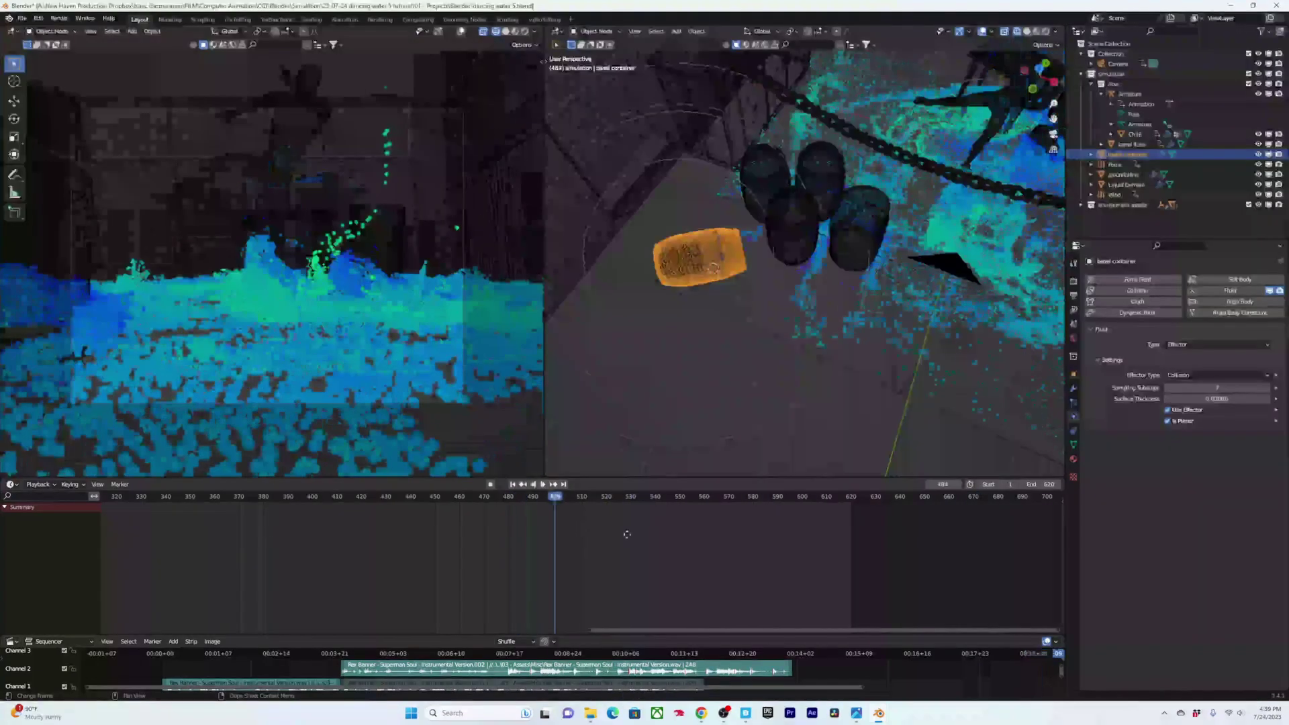
{"action": "scroll", "coordinate": [710, 549], "scroll_direction": "down", "scroll_amount": 3}
{"action": "key", "text": "ctrl+s"}
{"action": "left_click_drag", "start_coordinate": [621, 497], "coordinate": [215, 539]}
{"action": "scroll", "coordinate": [479, 519], "scroll_direction": "down", "scroll_amount": 4}
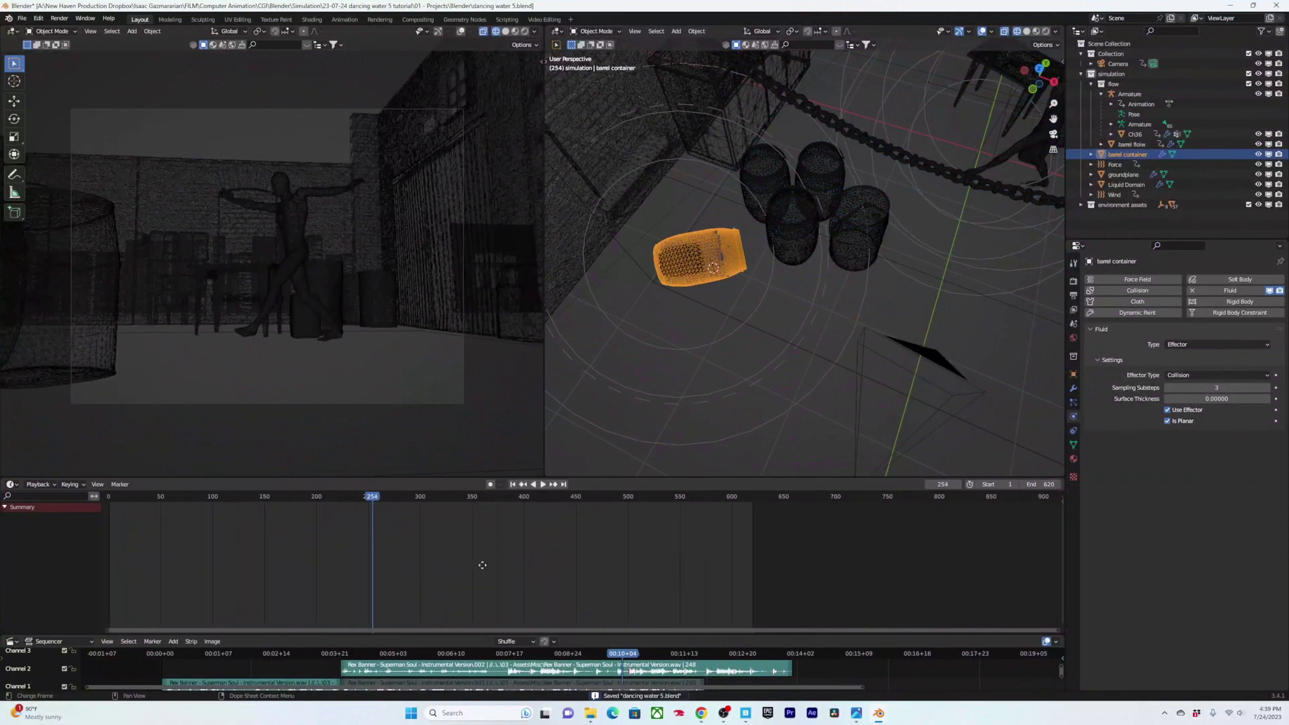
{"action": "left_click_drag", "start_coordinate": [457, 501], "coordinate": [412, 502]}
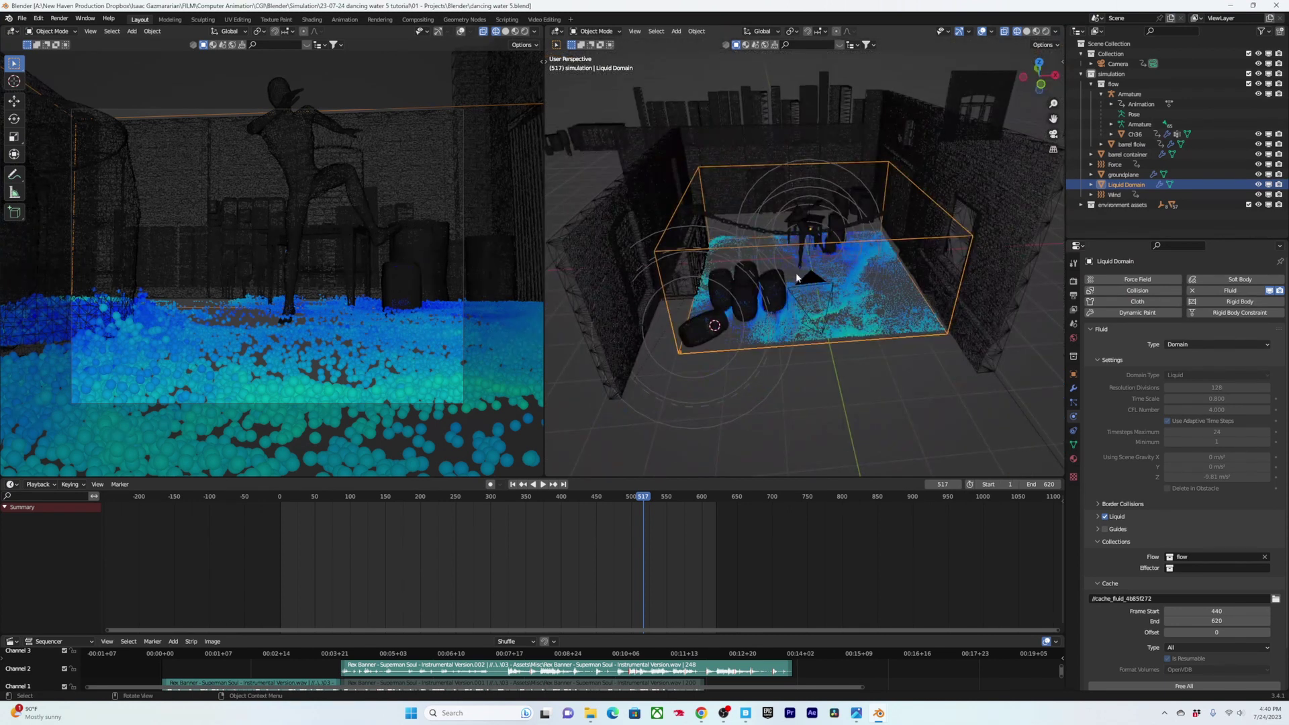
- Free the Liquid Domain's bake, set its cache start frame to 1, and save the file
{"action": "scroll", "coordinate": [1148, 493], "scroll_direction": "down", "scroll_amount": 2}
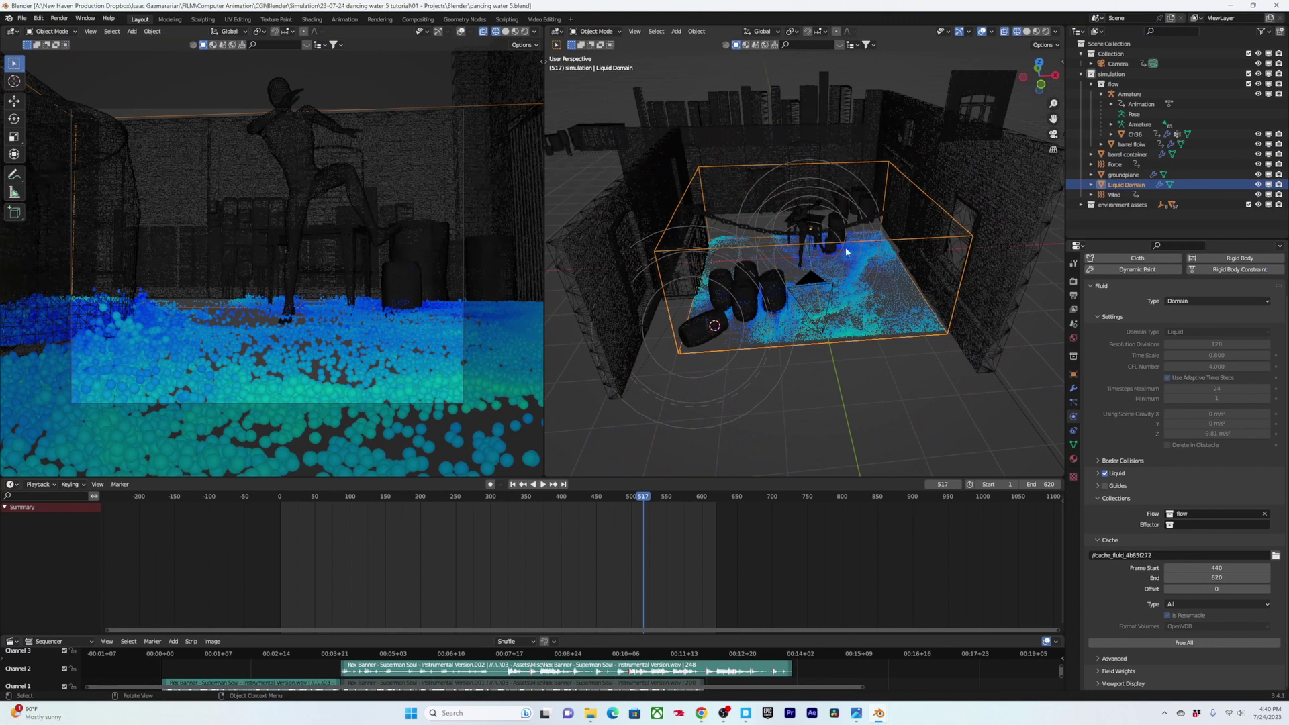
{"action": "middle_click_drag", "start_coordinate": [846, 251], "coordinate": [841, 261]}
{"action": "scroll", "coordinate": [840, 260], "scroll_direction": "up", "scroll_amount": 4}
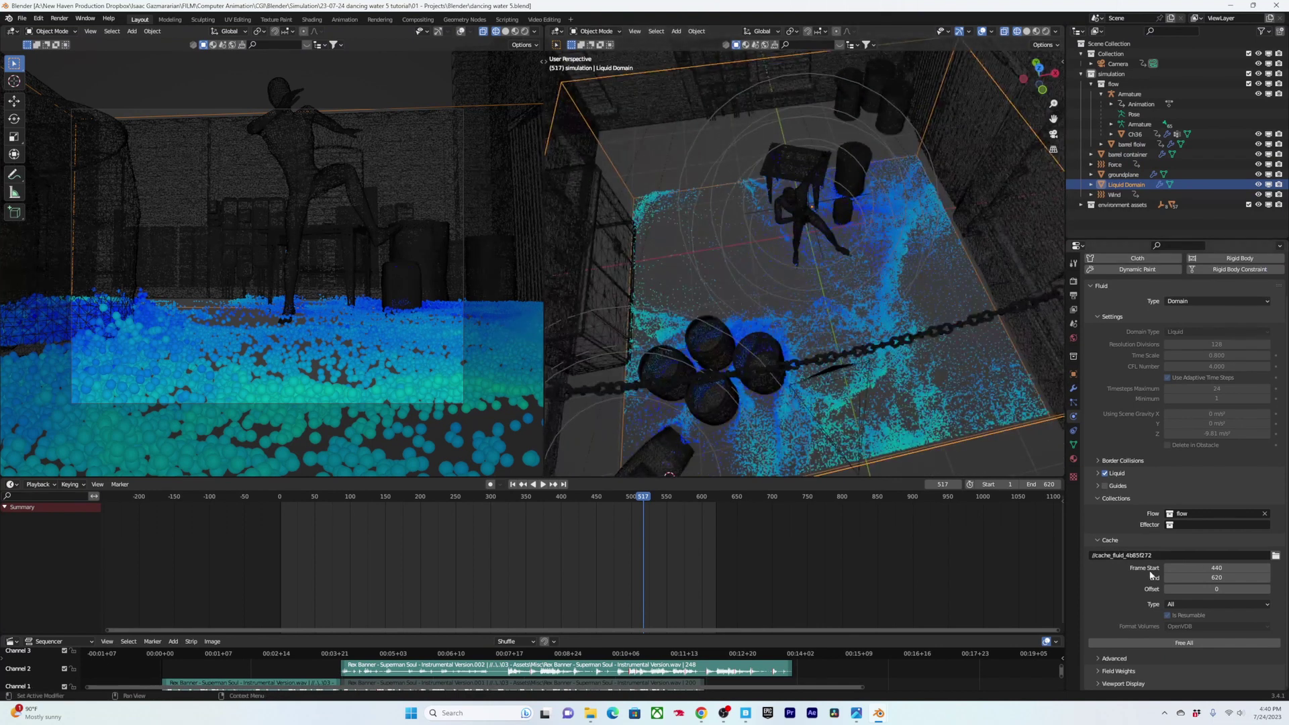
{"action": "middle_click_drag", "start_coordinate": [953, 417], "coordinate": [864, 322]}
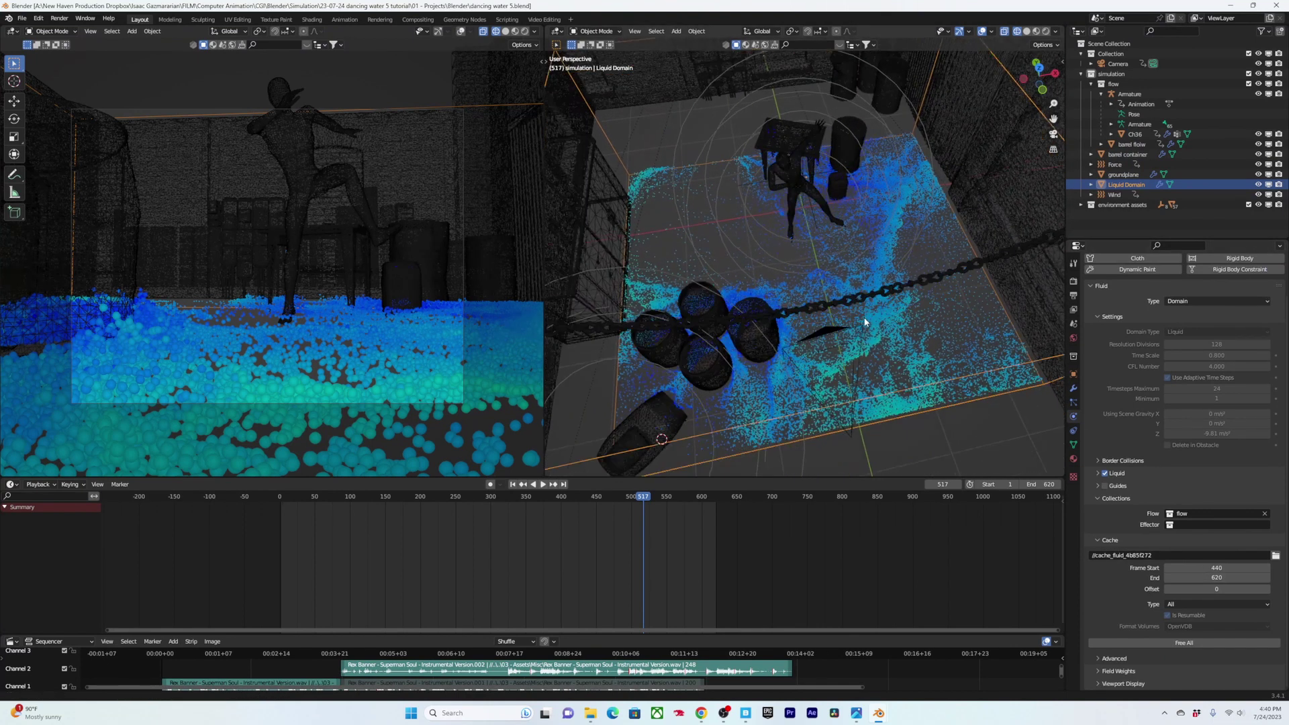
{"action": "scroll", "coordinate": [864, 322], "scroll_direction": "down", "scroll_amount": 3}
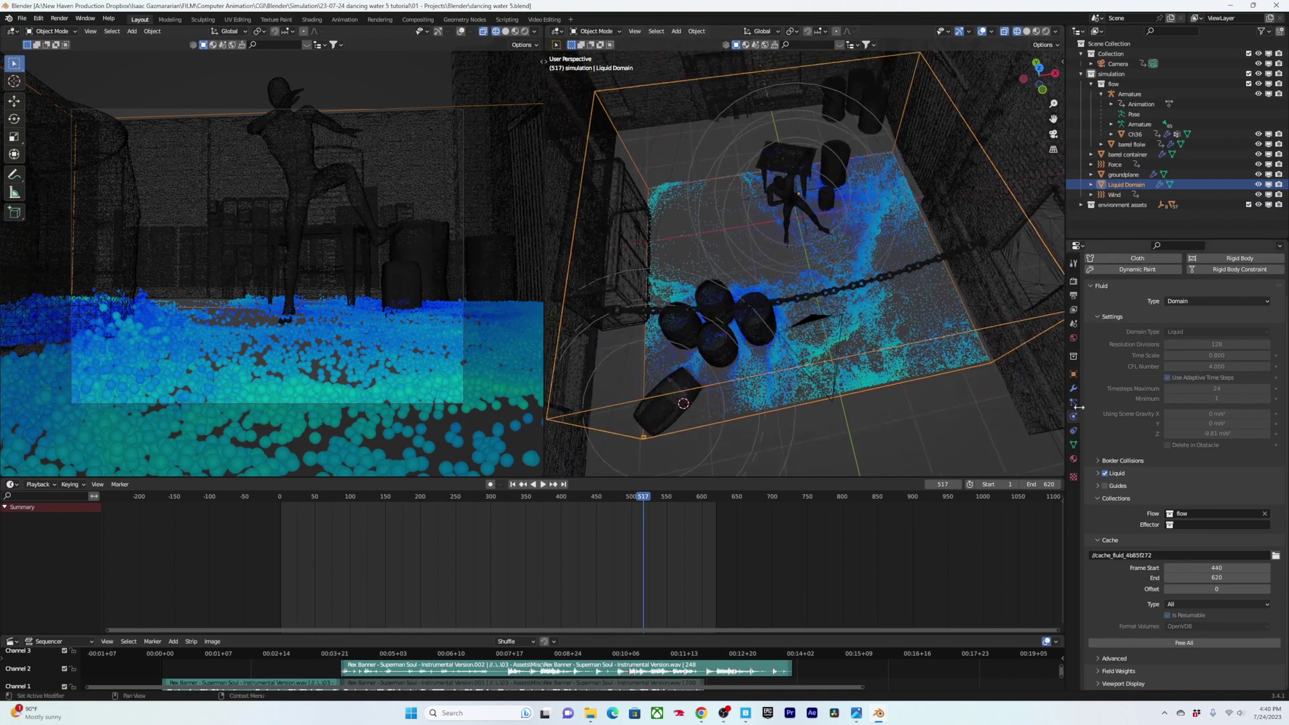
{"action": "left_click", "coordinate": [1155, 641]}
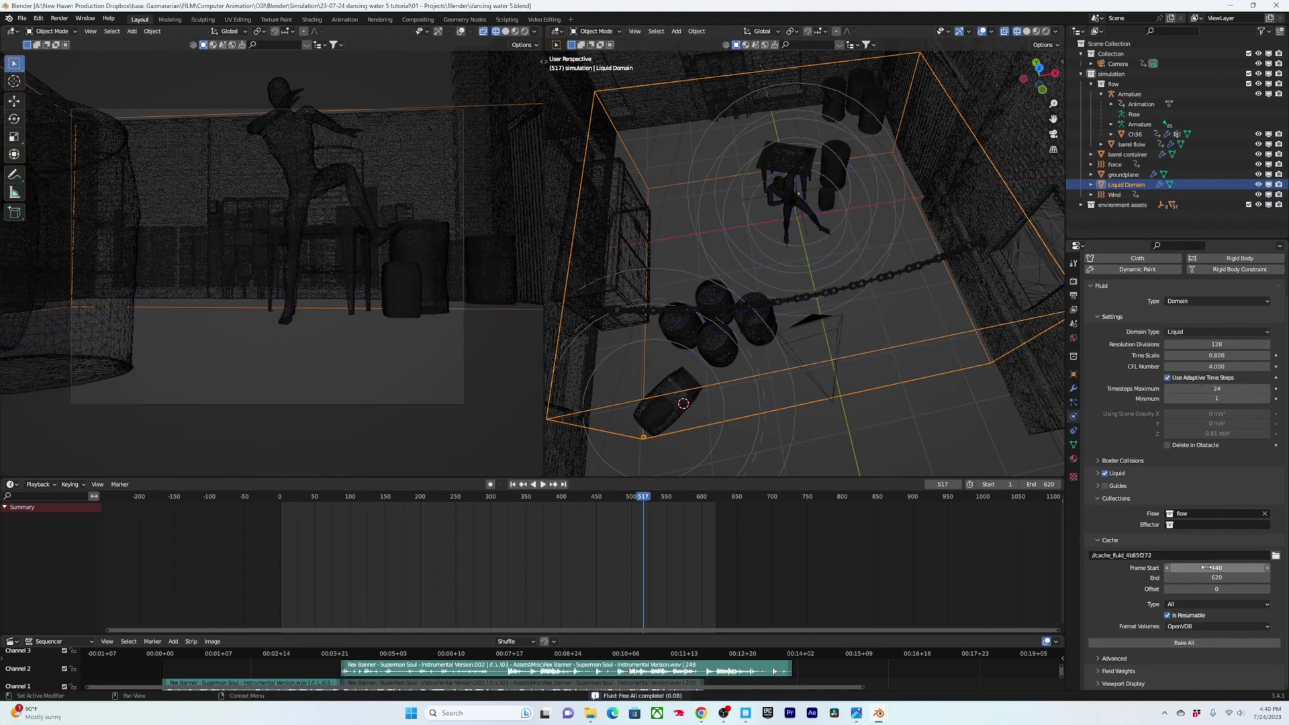
{"action": "key", "text": "Return"}
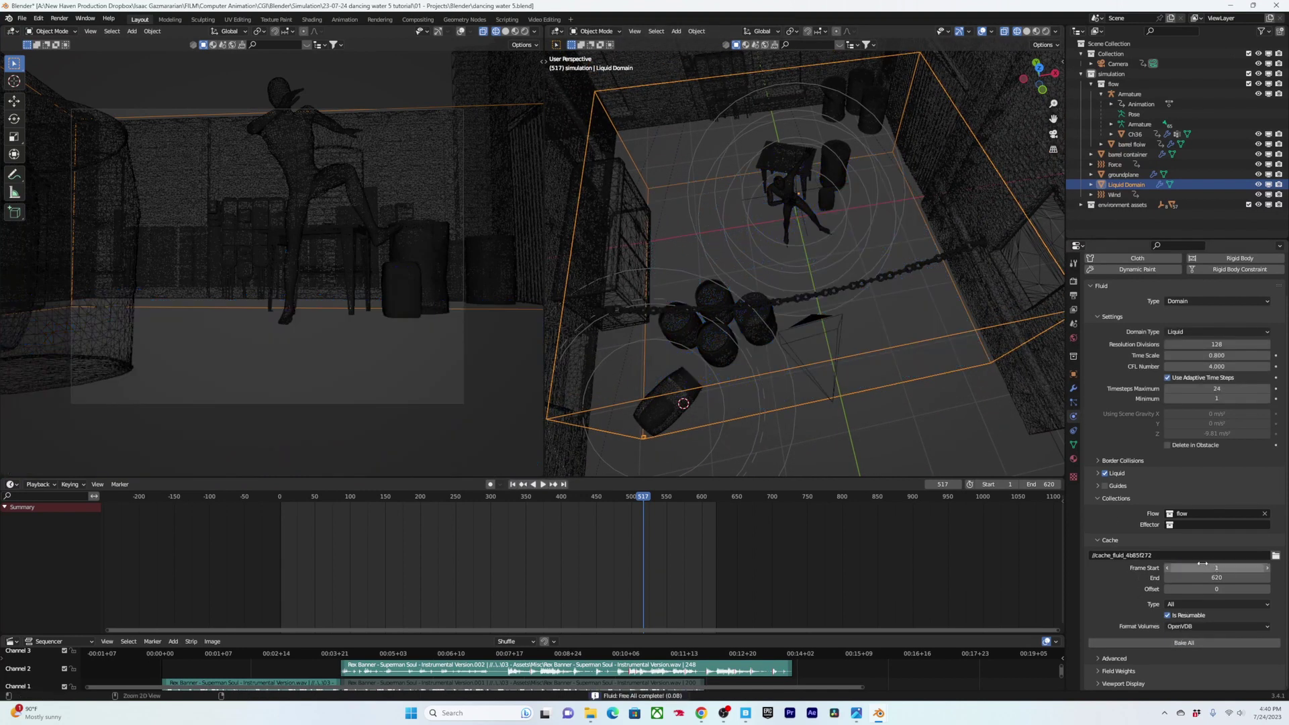
{"action": "key", "text": "ctrl+s"}
- Set the Liquid Domain's Resolution Divisions to 252
{"action": "scroll", "coordinate": [1203, 403], "scroll_direction": "up", "scroll_amount": 2}
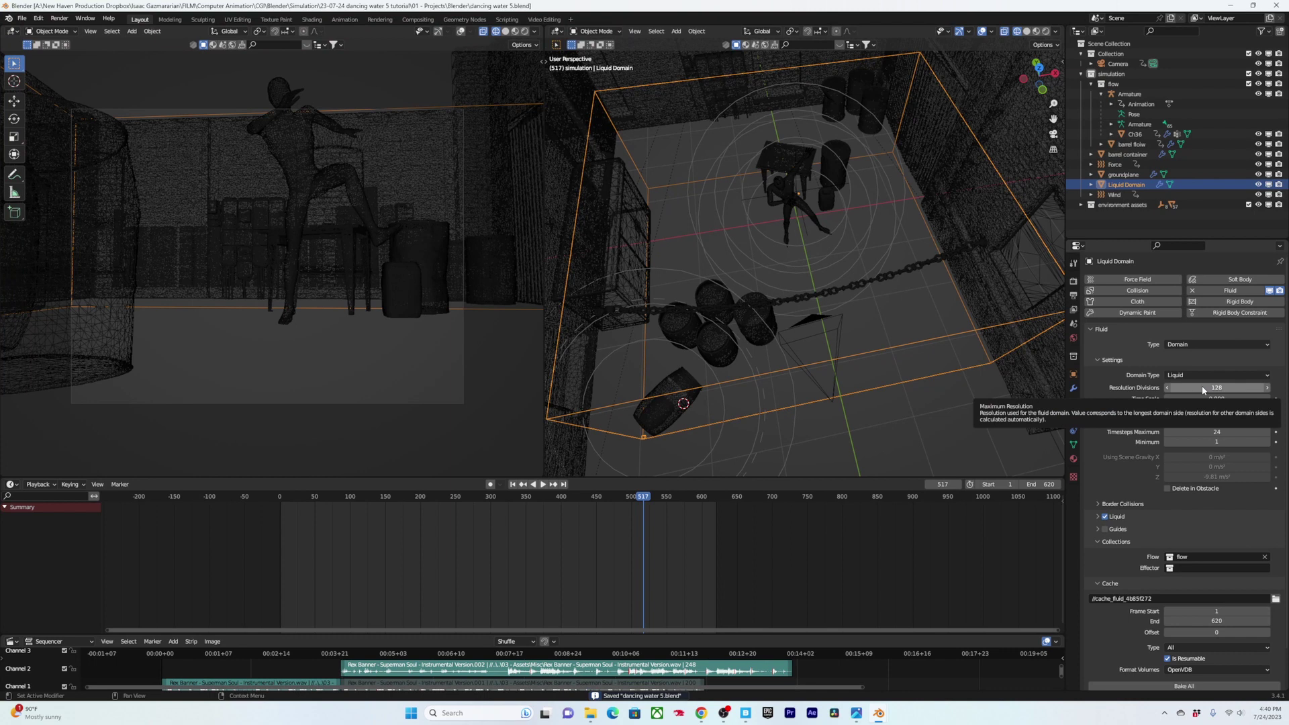
{"action": "double_click", "coordinate": [1217, 388]}
{"action": "type", "text": "21"}
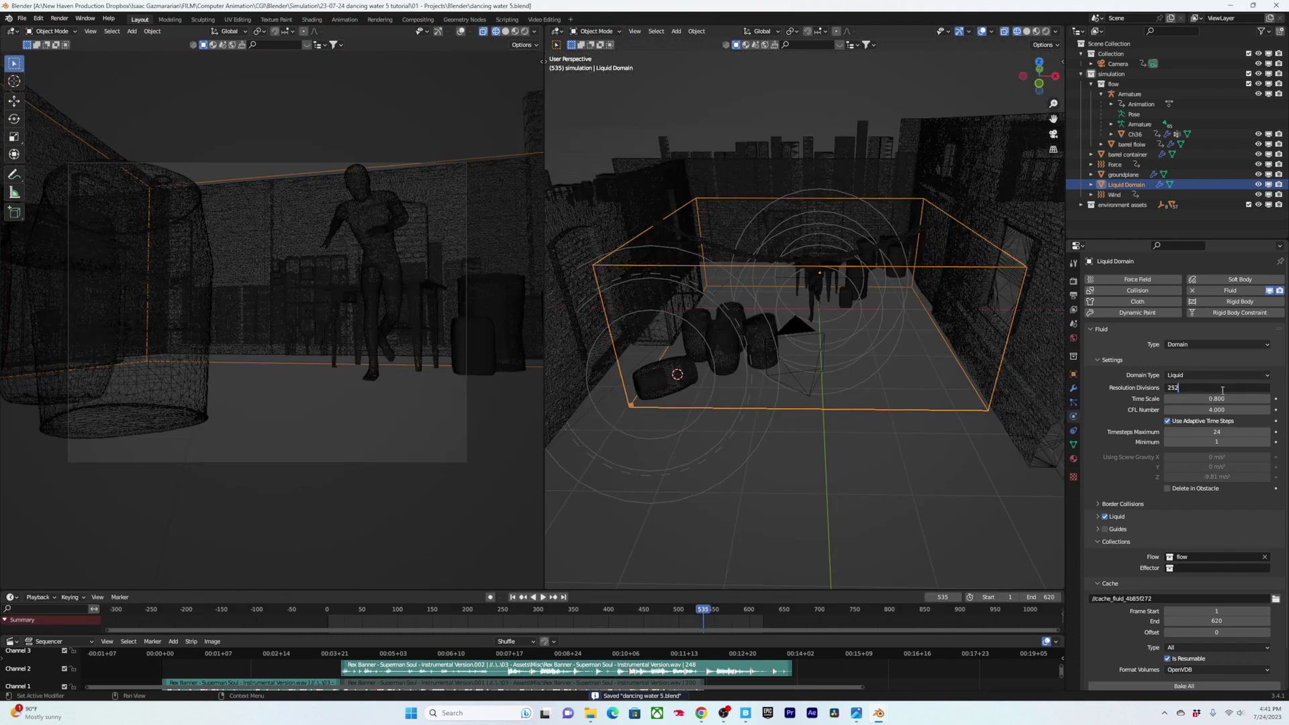
{"action": "type", "text": "252"}
{"action": "key", "text": "Return"}
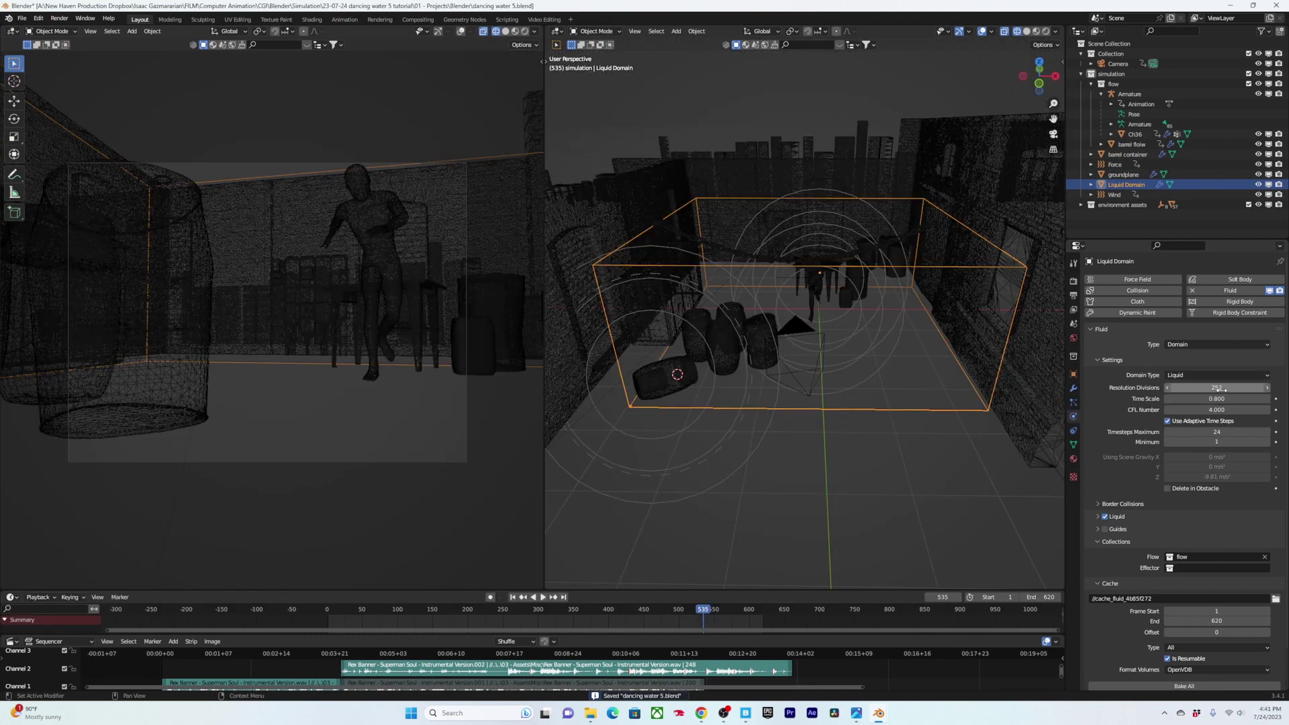
{"action": "middle_click_drag", "start_coordinate": [832, 322], "coordinate": [809, 345]}
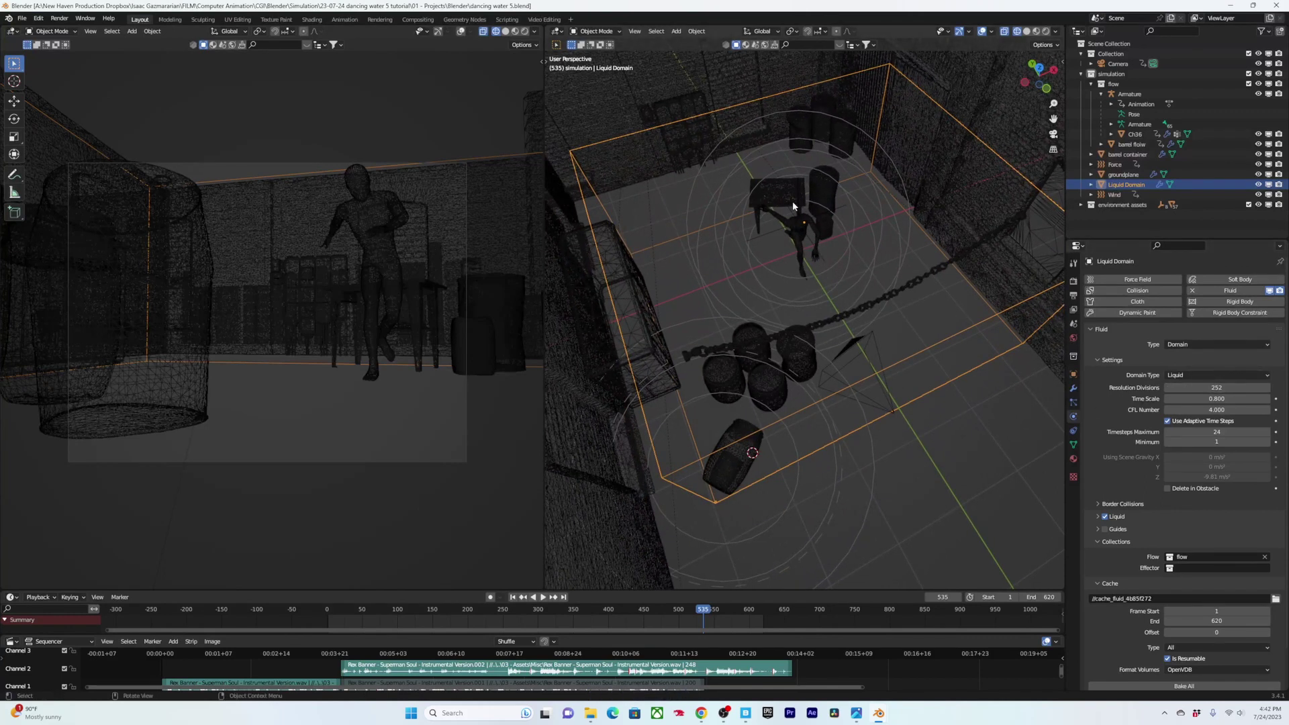
- Save the file and start baking all of the Liquid Domain's fluid simulation
{"action": "middle_click_drag", "start_coordinate": [833, 367], "coordinate": [893, 383]}
{"action": "key", "text": "ctrl+s"}
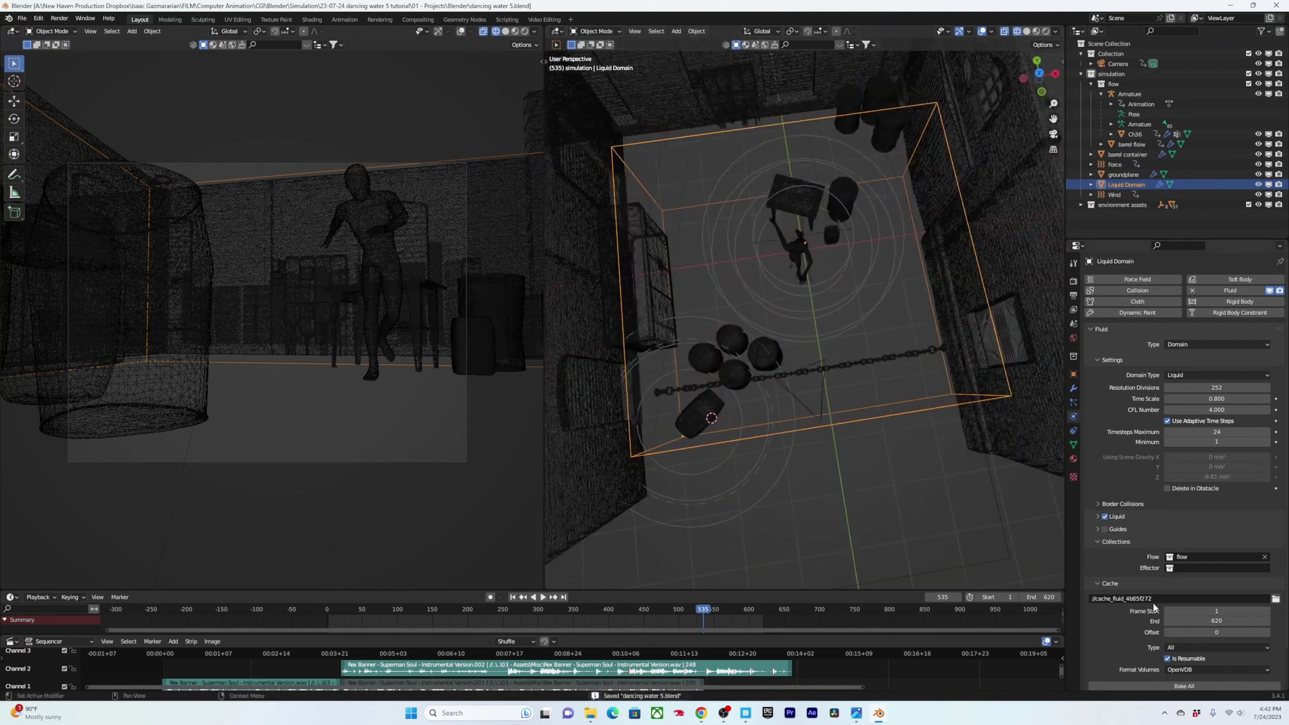
{"action": "scroll", "coordinate": [1154, 603], "scroll_direction": "down", "scroll_amount": 2}
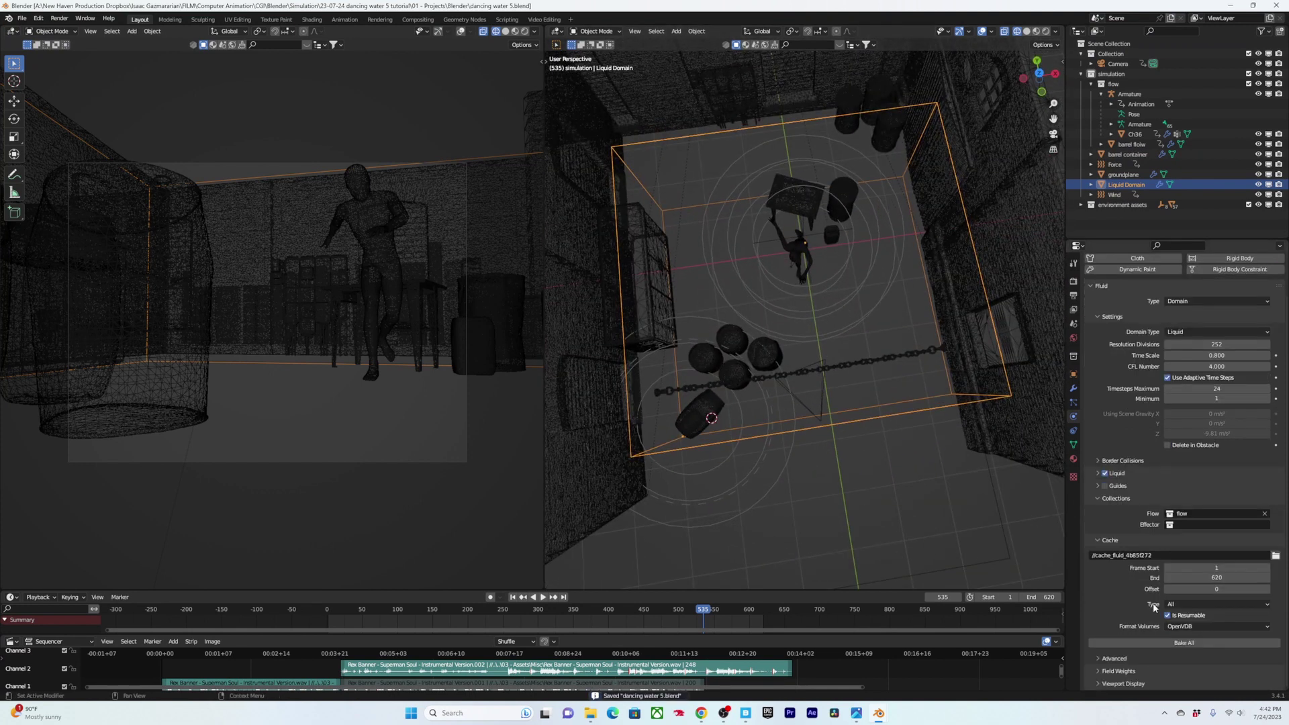
{"action": "left_click", "coordinate": [1148, 642]}
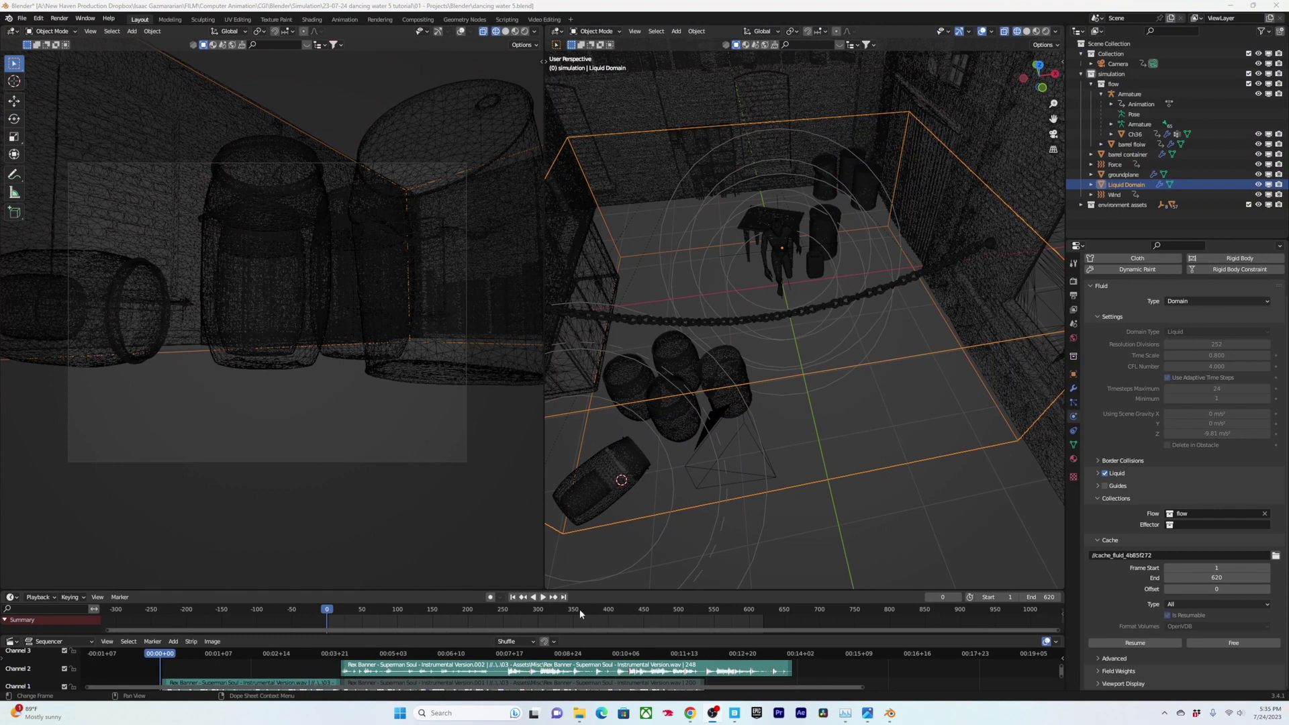
- Scrub the baked frames and examine the barrel flow mesh inside the tipped barrel and the water around the dancer
{"action": "left_click_drag", "start_coordinate": [578, 609], "coordinate": [460, 586]}
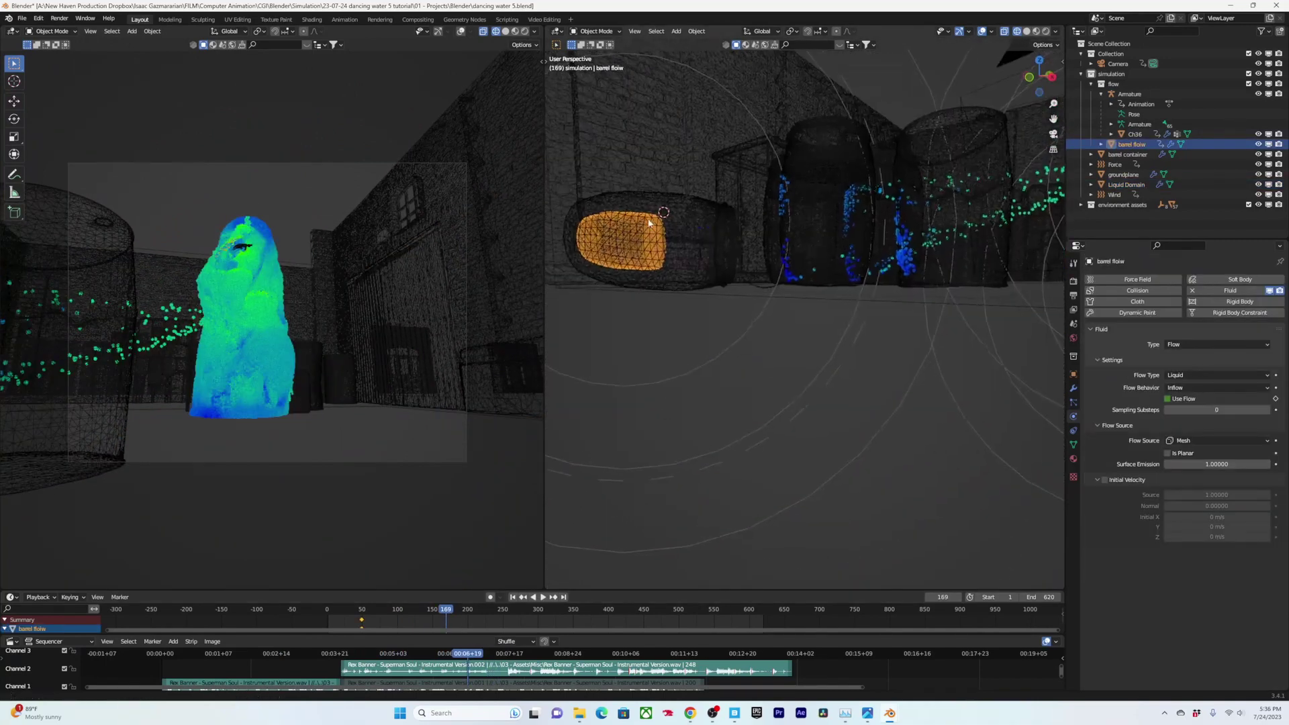
{"action": "scroll", "coordinate": [739, 289], "scroll_direction": "up", "scroll_amount": 5}
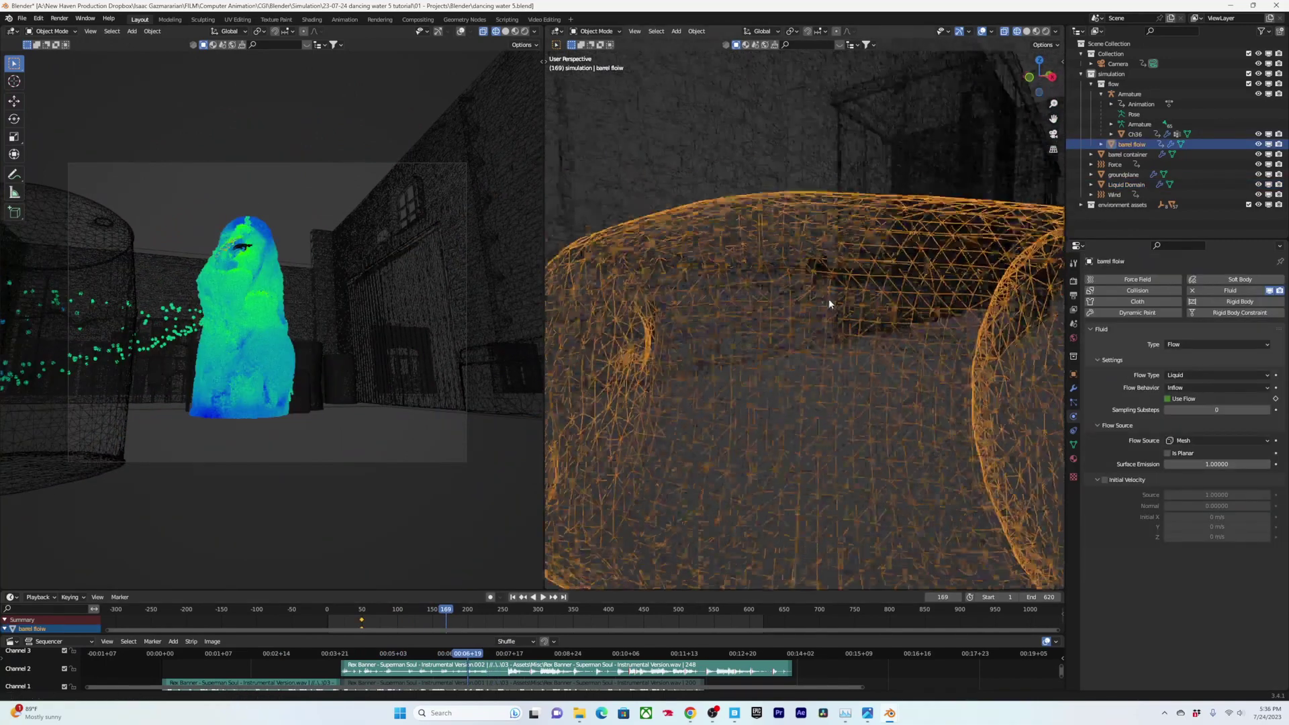
{"action": "scroll", "coordinate": [829, 305], "scroll_direction": "down", "scroll_amount": 6}
{"action": "mouse_move", "coordinate": [794, 296]}
{"action": "middle_mouse_down"}
{"action": "mouse_move", "coordinate": [763, 299]}
{"action": "mouse_move", "coordinate": [789, 295]}
{"action": "middle_mouse_up"}
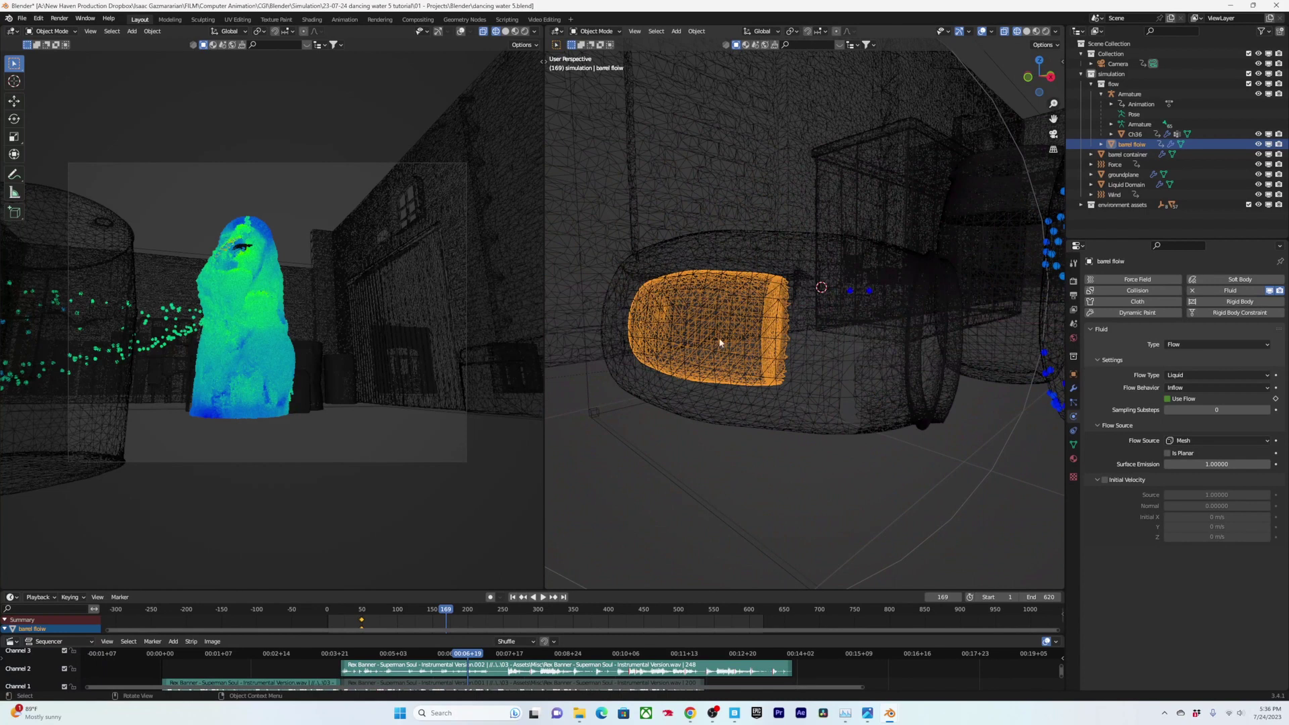
{"action": "scroll", "coordinate": [721, 341], "scroll_direction": "down", "scroll_amount": 6}
{"action": "middle_click_drag", "start_coordinate": [873, 312], "coordinate": [705, 423], "text": "shift"}
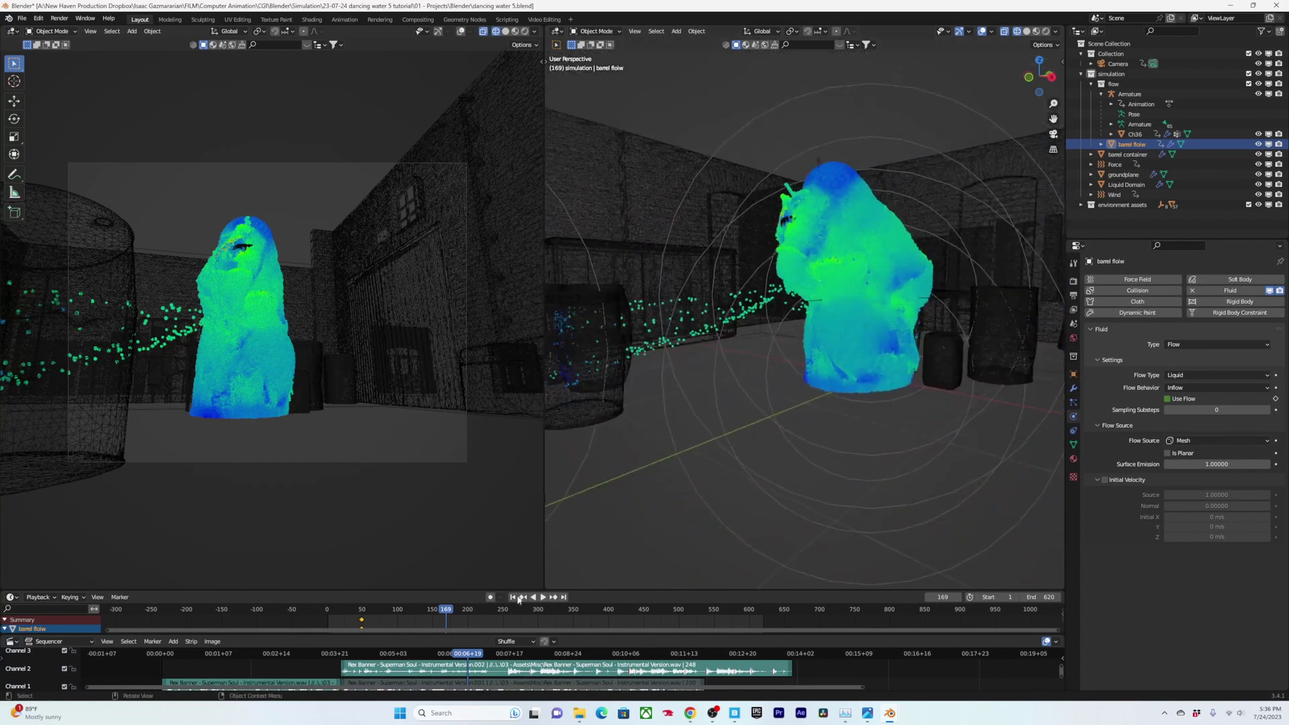
{"action": "left_click_drag", "start_coordinate": [447, 611], "coordinate": [370, 618]}
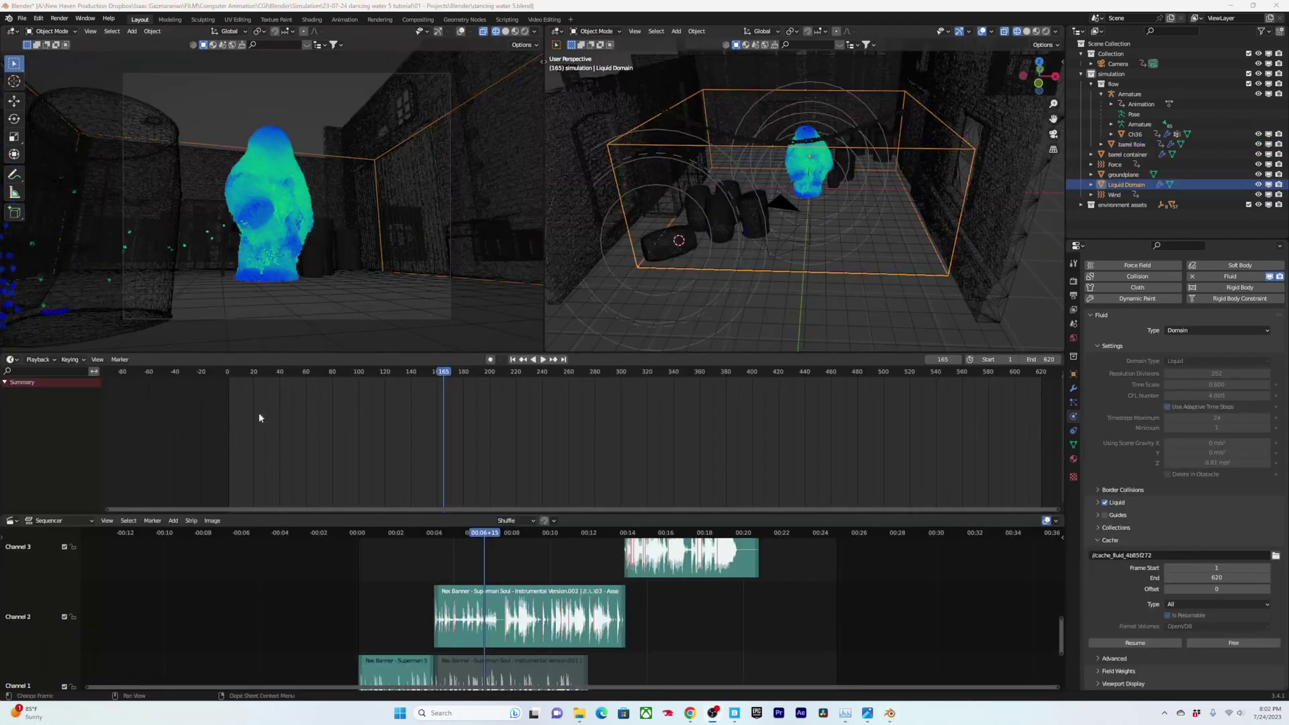
- Play and scrub the baked simulation from around frame 138 to review how the water wraps the dancer
{"action": "left_click_drag", "start_coordinate": [443, 368], "coordinate": [409, 378]}
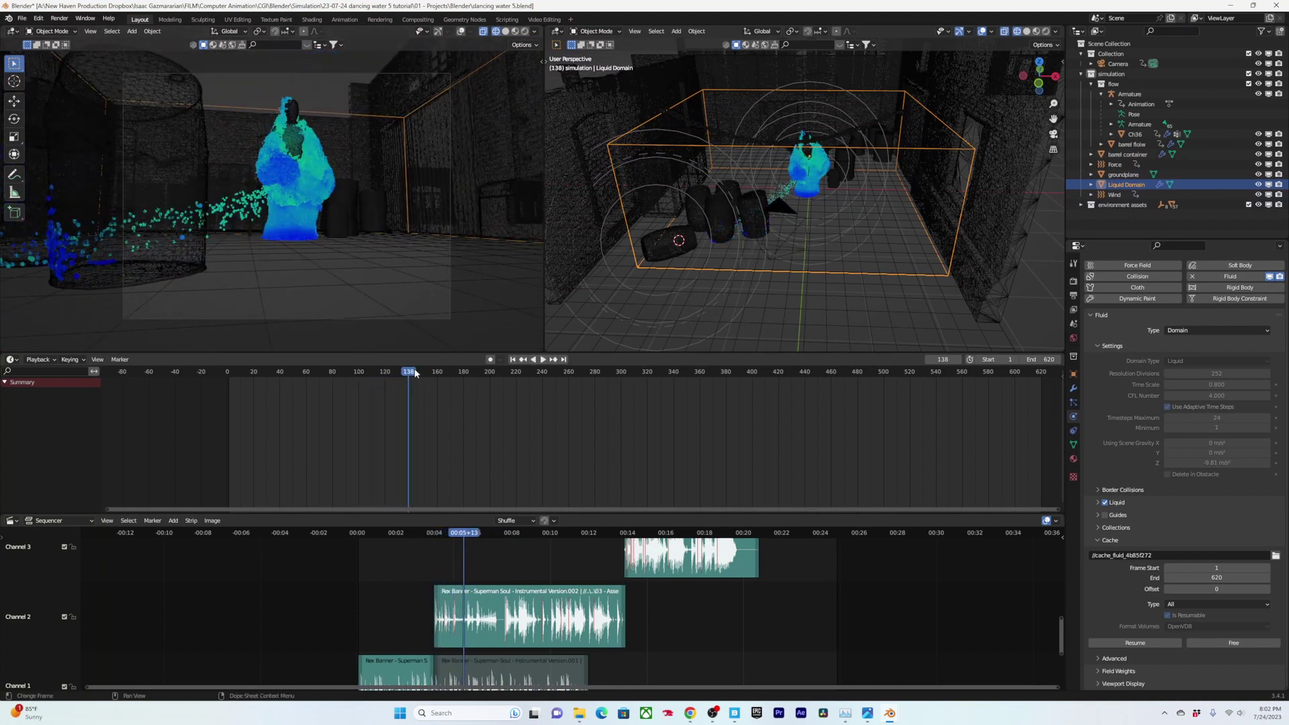
{"action": "key", "text": "space"}
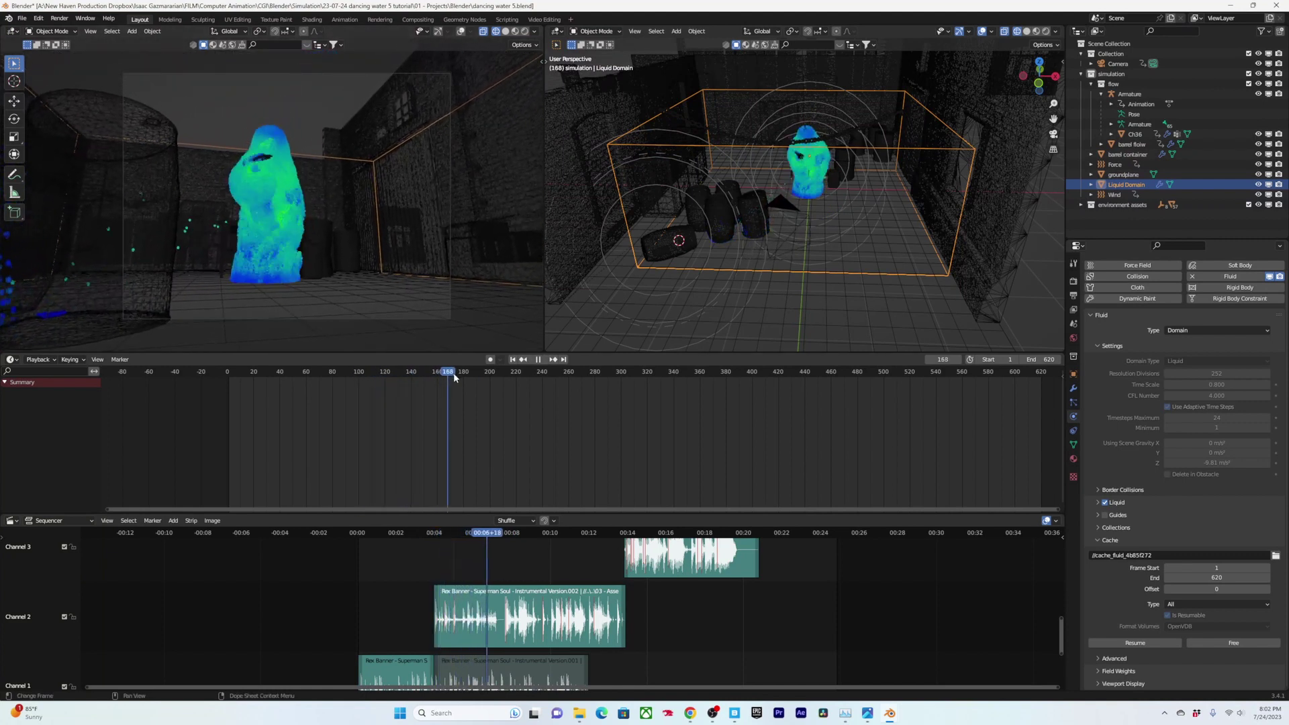
{"action": "left_click_drag", "start_coordinate": [446, 374], "coordinate": [420, 376]}
{"action": "key", "text": "space"}
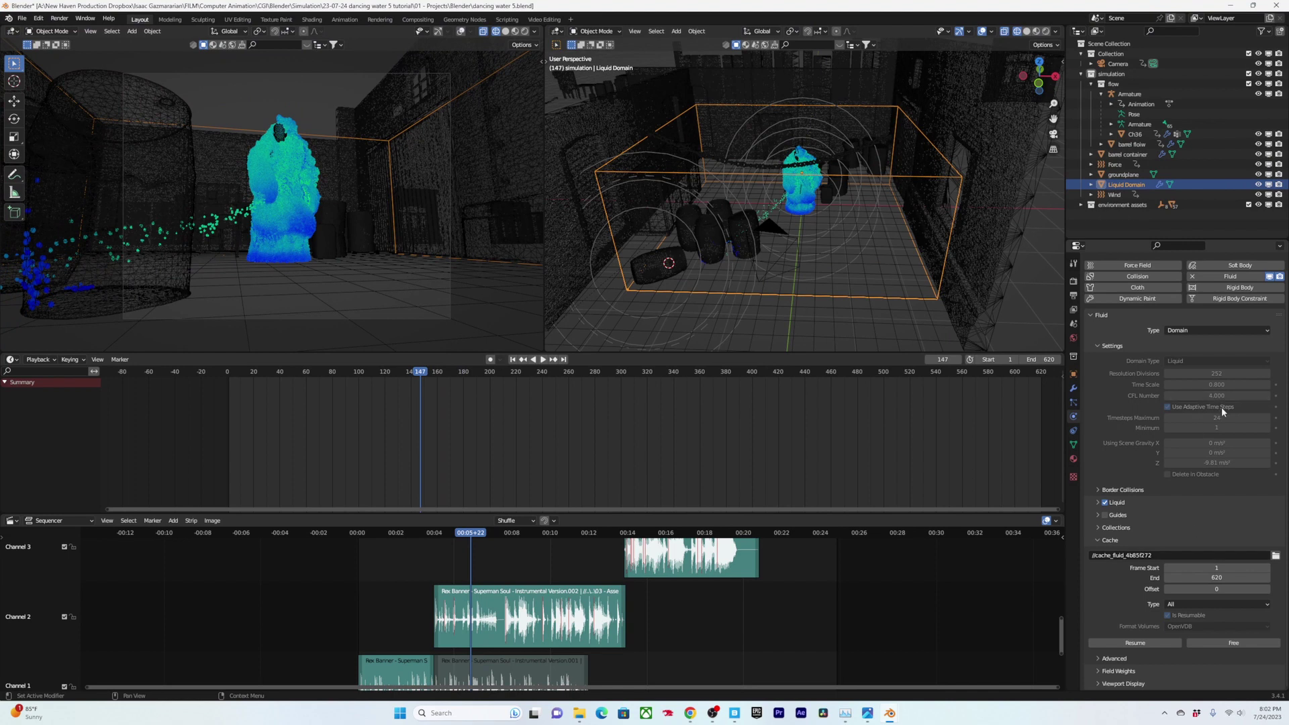
- Expand the Liquid Domain's Liquid settings to review them, and scrub back to the early frames
{"action": "left_click", "coordinate": [1116, 502]}
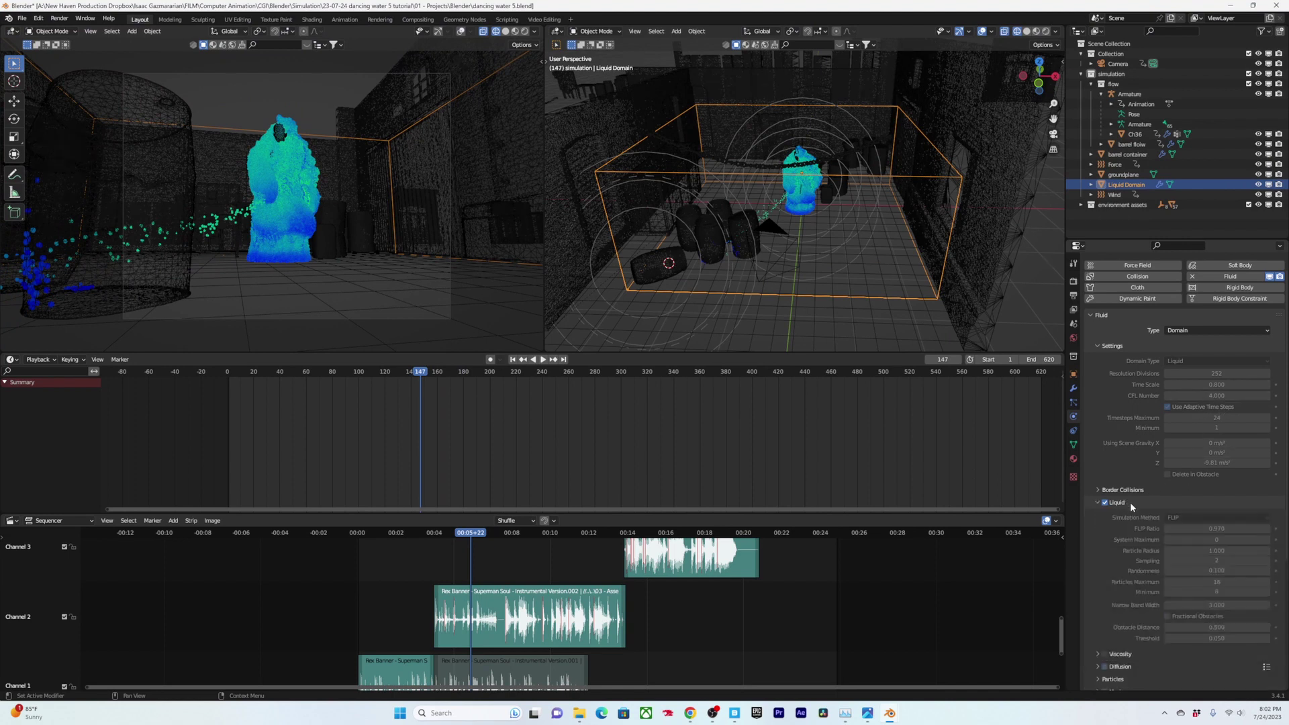
{"action": "scroll", "coordinate": [1202, 456], "scroll_direction": "down", "scroll_amount": 5}
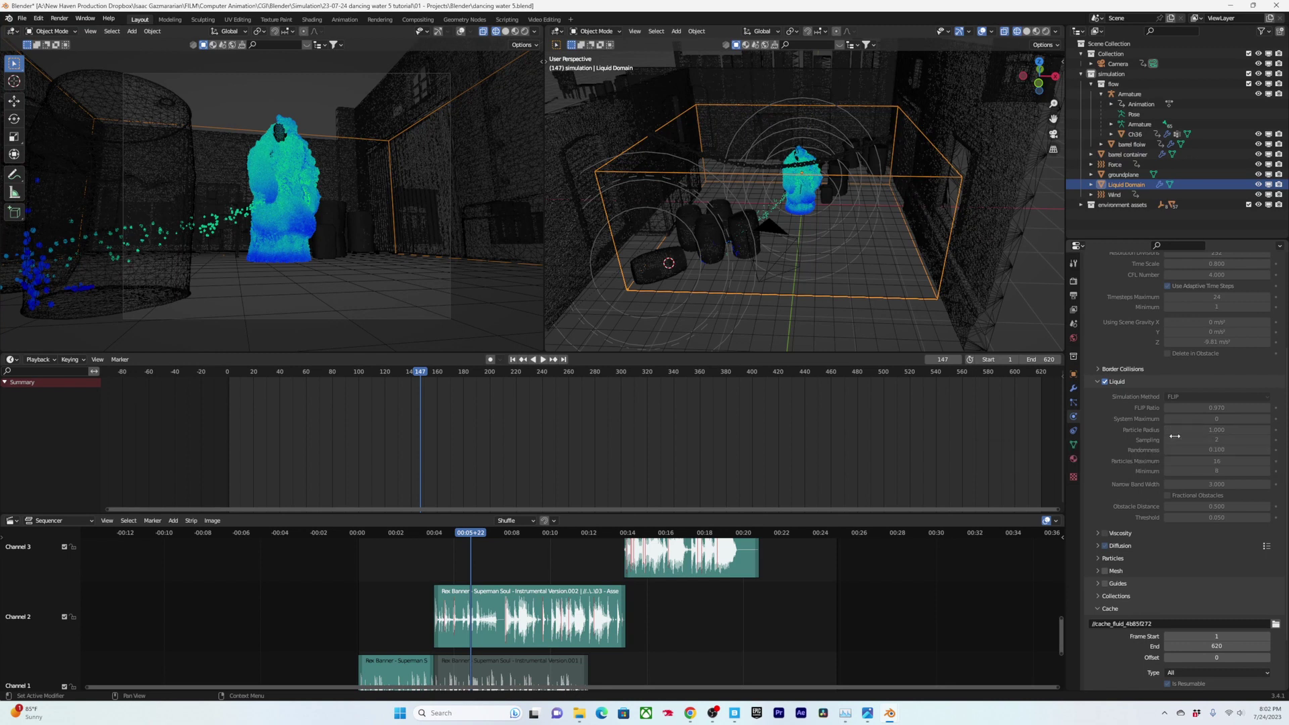
{"action": "scroll", "coordinate": [1134, 474], "scroll_direction": "down", "scroll_amount": 3}
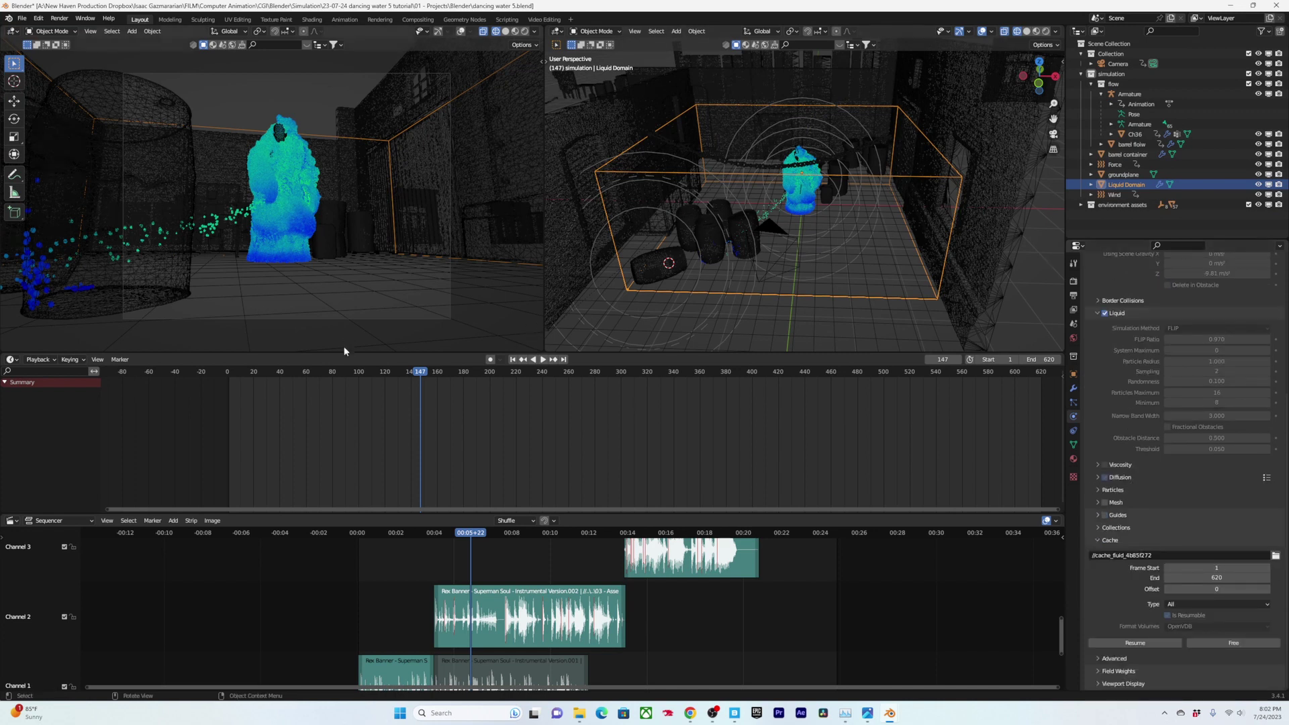
{"action": "left_click_drag", "start_coordinate": [411, 373], "coordinate": [270, 373]}
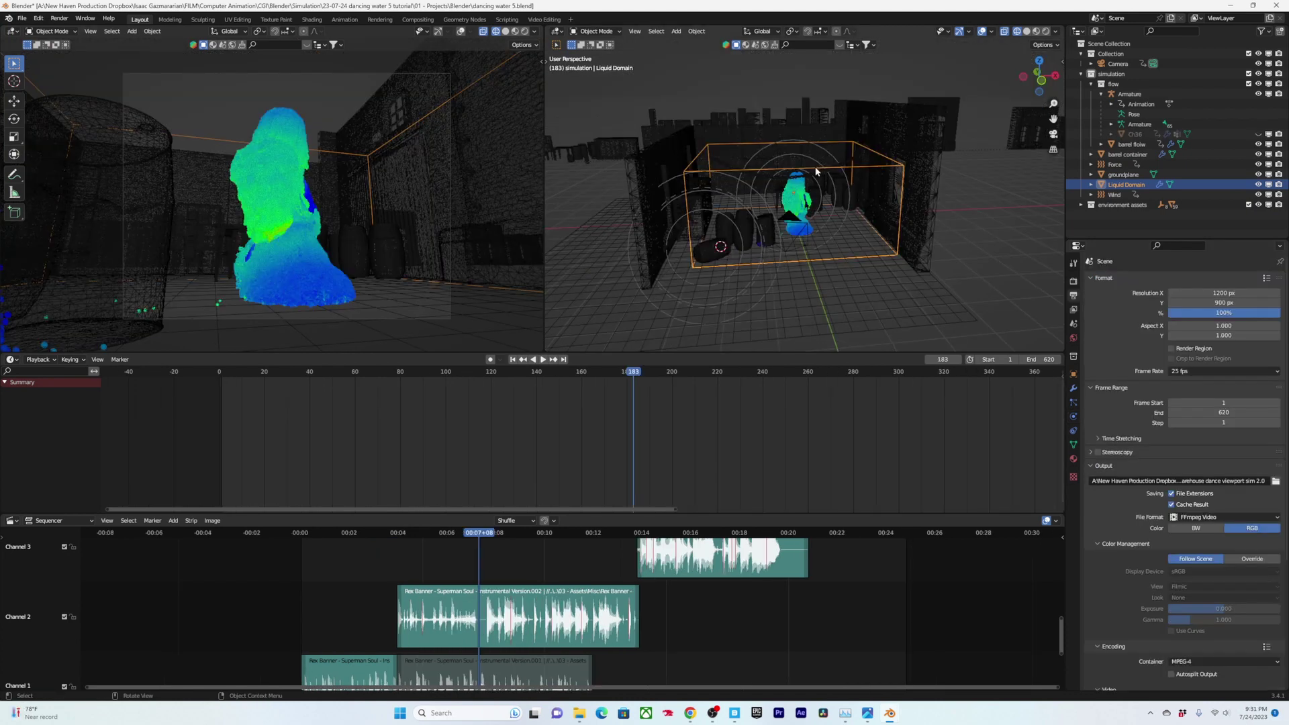
- Examine the water figure at frame 183, then select the barrel flow and check its size and placement inside the tipped barrel
{"action": "mouse_move", "coordinate": [823, 167]}
{"action": "middle_mouse_down"}
{"action": "mouse_move", "coordinate": [772, 175]}
{"action": "mouse_move", "coordinate": [811, 167]}
{"action": "middle_mouse_up"}
{"action": "scroll", "coordinate": [820, 164], "scroll_direction": "up", "scroll_amount": 3}
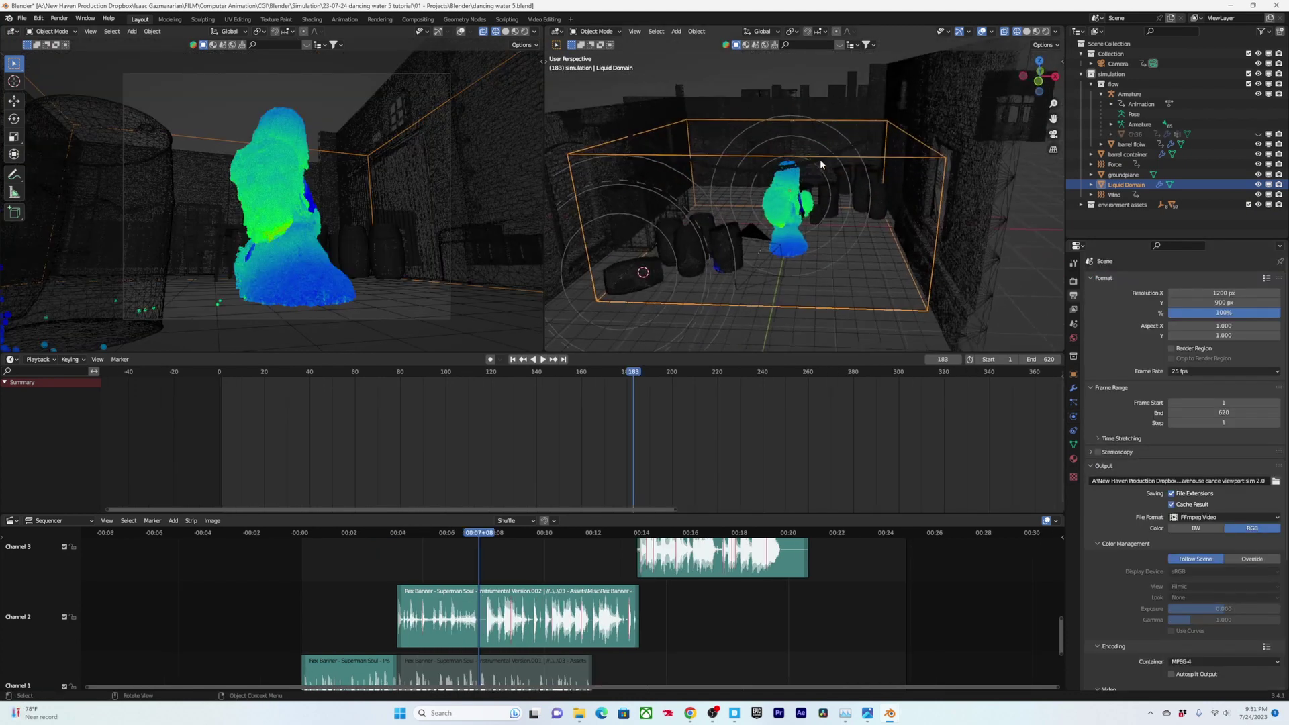
{"action": "scroll", "coordinate": [793, 223], "scroll_direction": "up", "scroll_amount": 6}
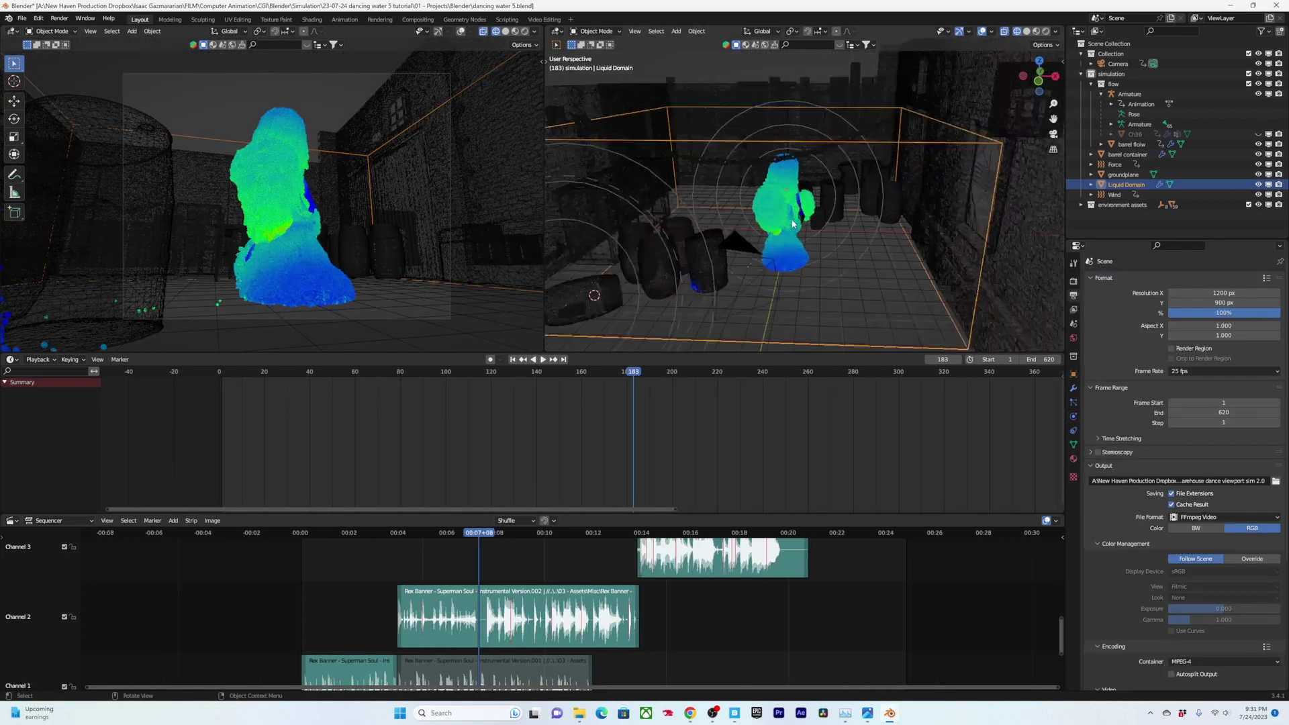
{"action": "scroll", "coordinate": [798, 224], "scroll_direction": "down", "scroll_amount": 8}
{"action": "middle_click_drag", "start_coordinate": [752, 242], "coordinate": [708, 257]}
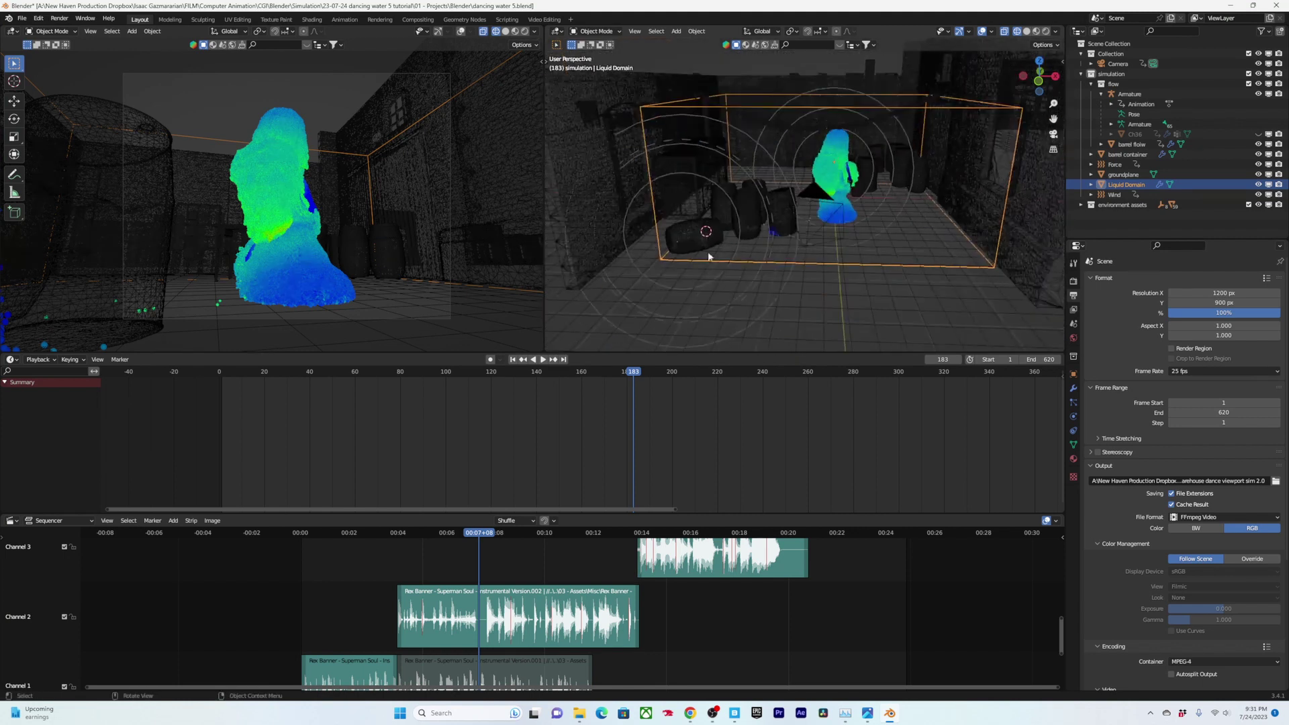
{"action": "left_click", "coordinate": [689, 249]}
{"action": "scroll", "coordinate": [678, 269], "scroll_direction": "up", "scroll_amount": 6}
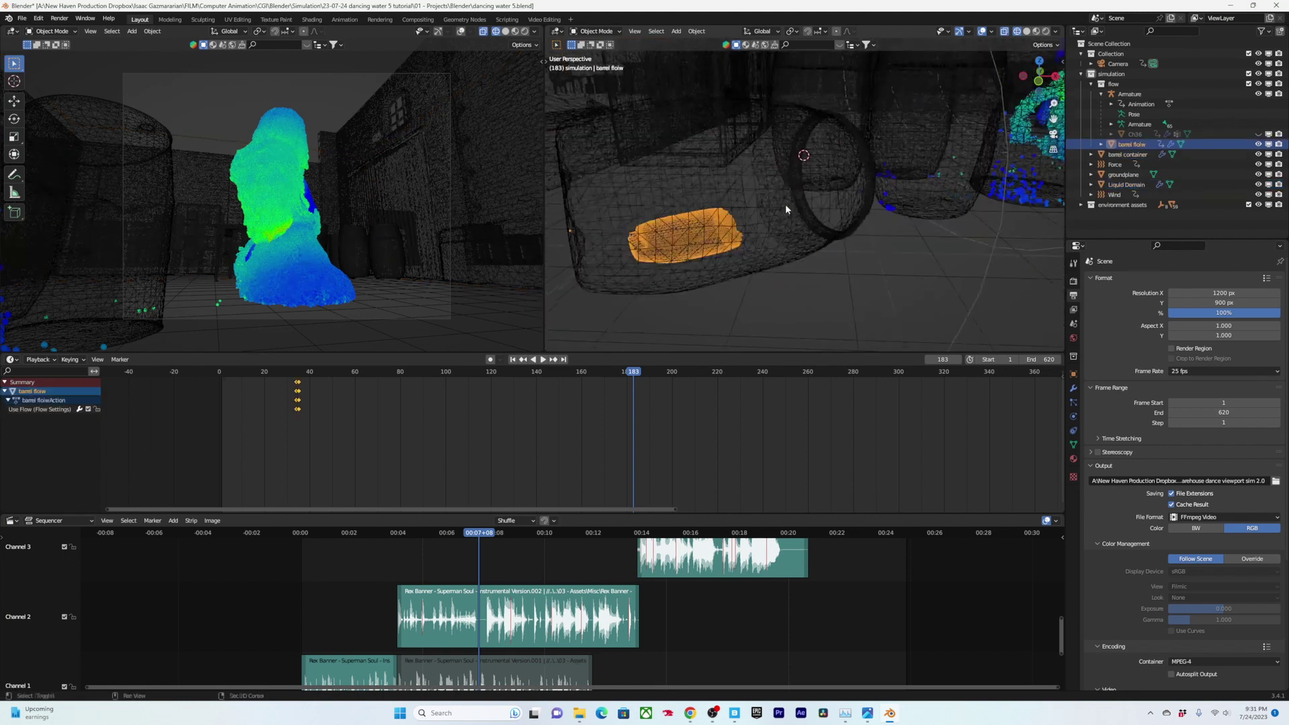
{"action": "scroll", "coordinate": [853, 263], "scroll_direction": "down", "scroll_amount": 8}
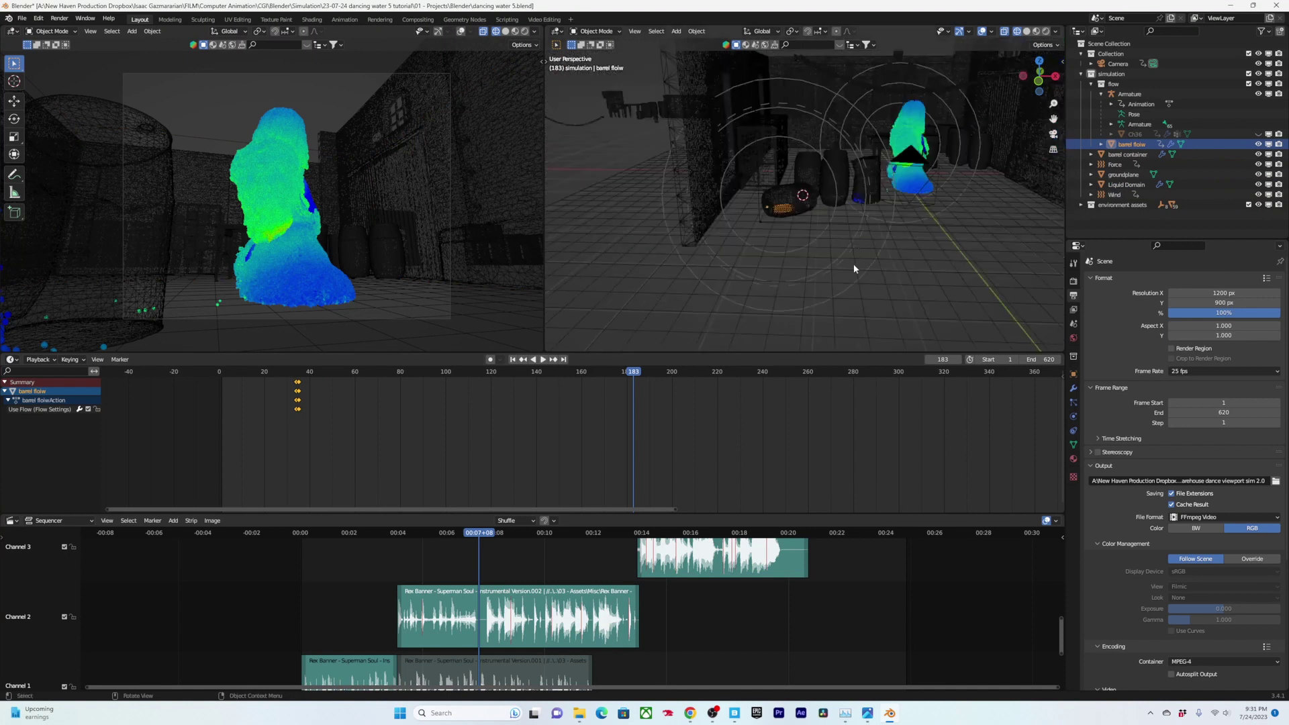
{"action": "scroll", "coordinate": [798, 260], "scroll_direction": "up", "scroll_amount": 8}
{"action": "scroll", "coordinate": [915, 216], "scroll_direction": "down", "scroll_amount": 6}
{"action": "middle_click_drag", "start_coordinate": [1013, 191], "coordinate": [852, 215], "text": "shift"}
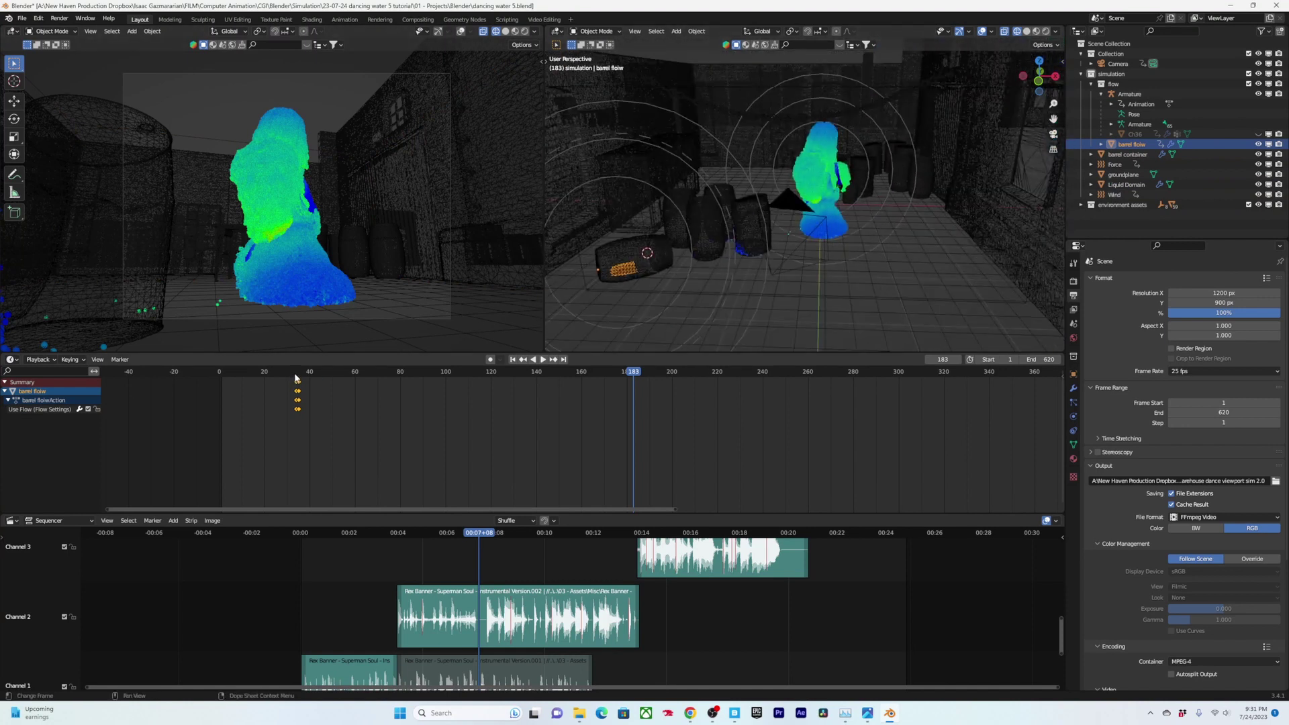
- Go to frame 34 near the barrel flow's Use Flow keyframes and examine the water spilling from the barrel
{"action": "left_click_drag", "start_coordinate": [295, 373], "coordinate": [296, 372]}
{"action": "scroll", "coordinate": [807, 235], "scroll_direction": "down", "scroll_amount": 5}
{"action": "middle_click_drag", "start_coordinate": [797, 226], "coordinate": [769, 255], "text": "shift"}
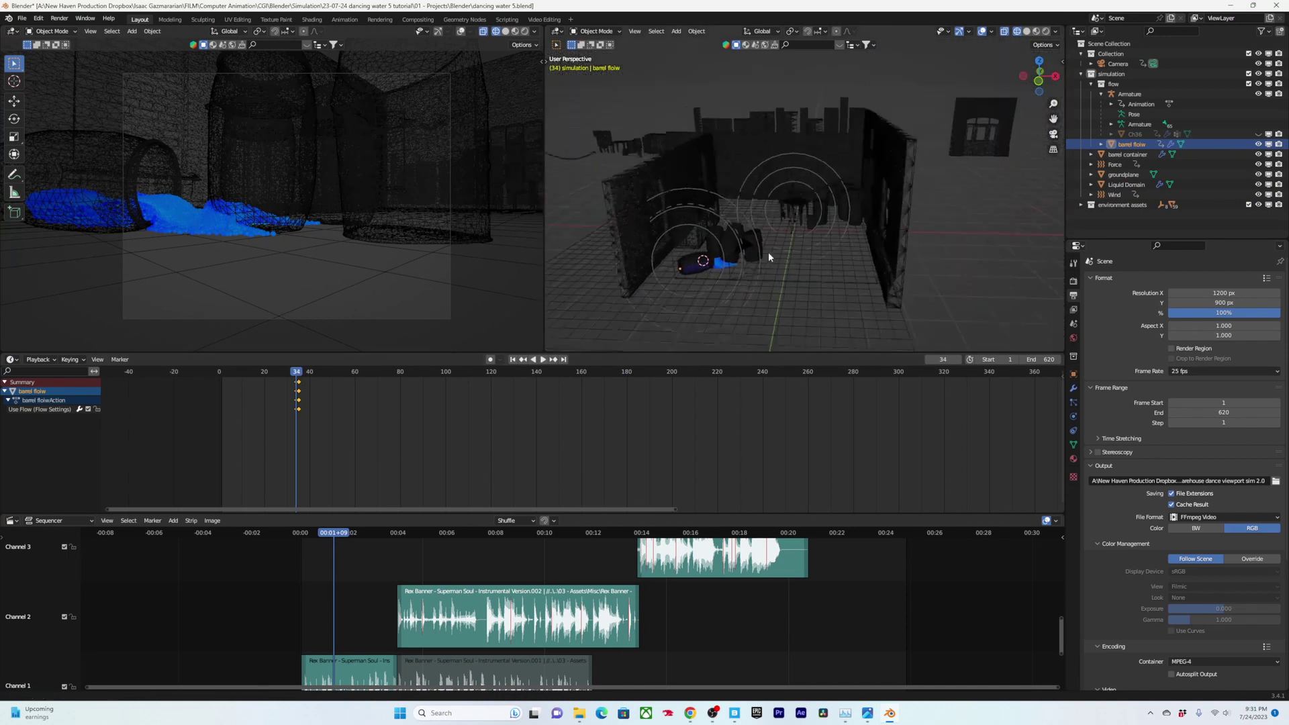
{"action": "scroll", "coordinate": [778, 252], "scroll_direction": "up", "scroll_amount": 4}
{"action": "middle_click_drag", "start_coordinate": [704, 310], "coordinate": [725, 248]}
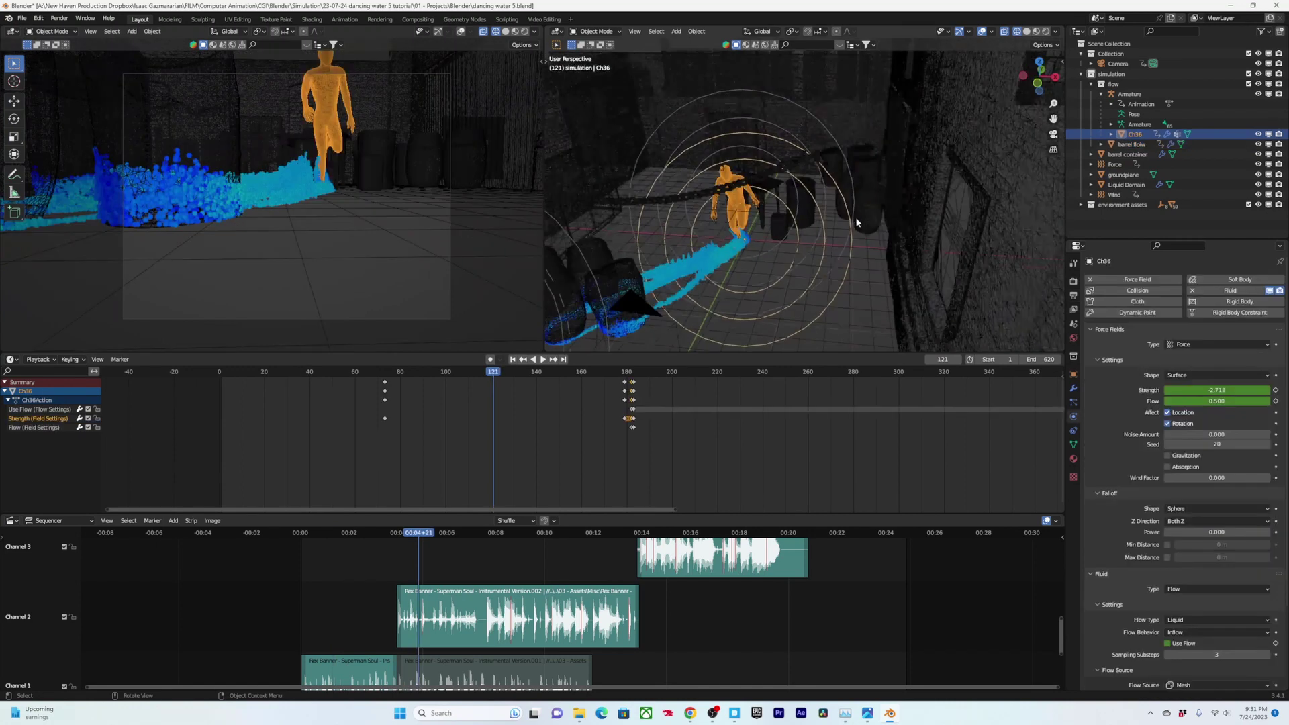
- Select a barrel by the back wall to check its fluid effector settings, and examine the neighbouring barrels against the Liquid Domain
{"action": "middle_click_drag", "start_coordinate": [855, 219], "coordinate": [820, 204]}
{"action": "left_click", "coordinate": [899, 249]}
{"action": "left_click", "coordinate": [899, 249]}
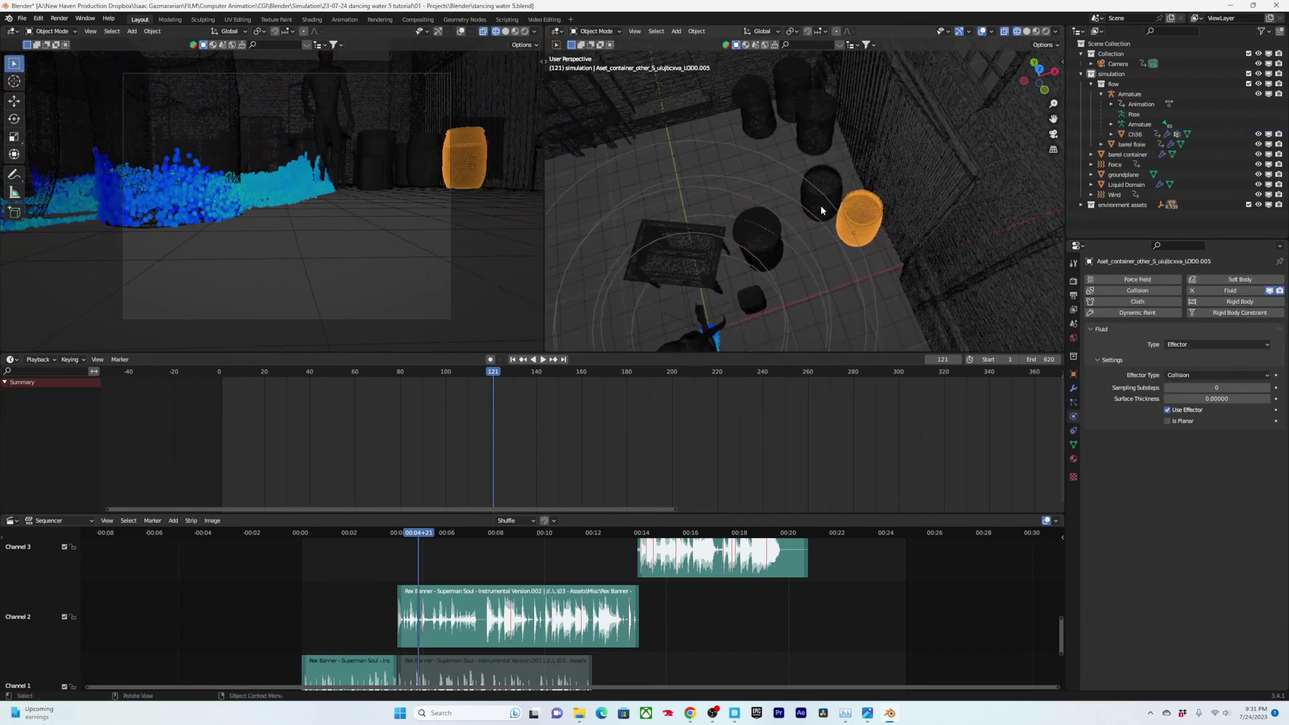
{"action": "left_click", "coordinate": [820, 207]}
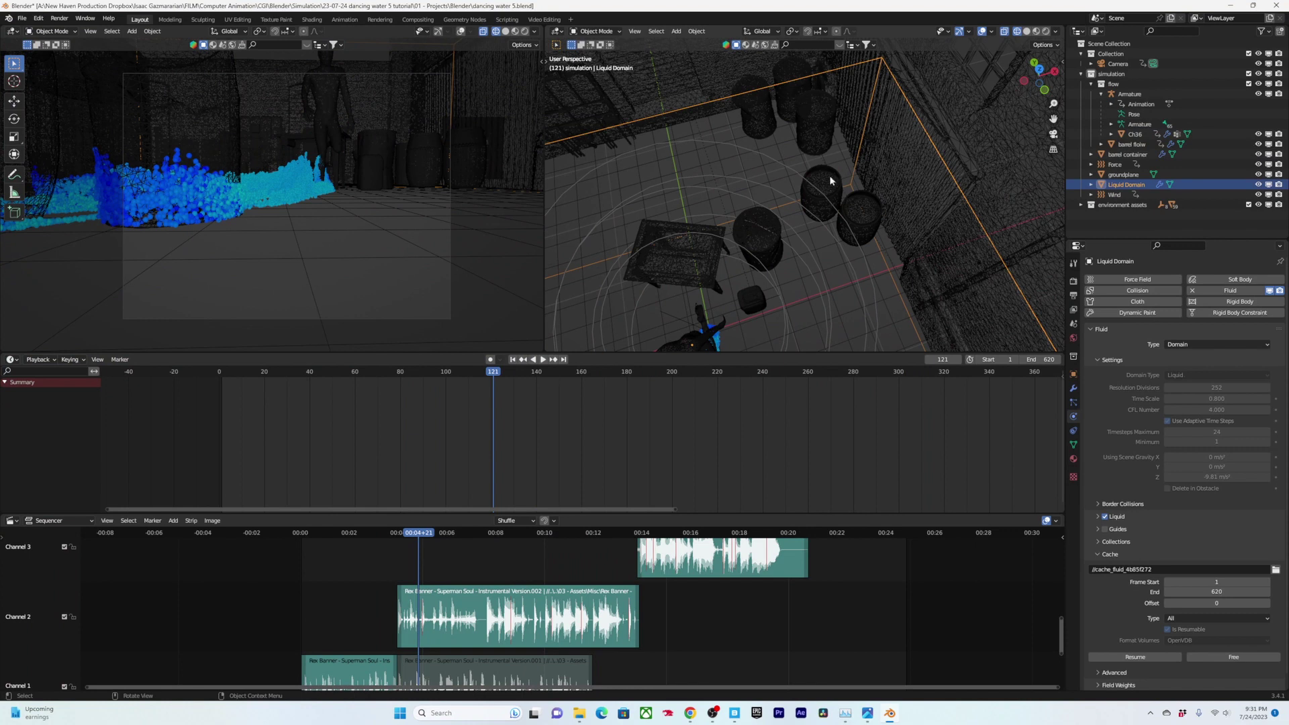
{"action": "mouse_move", "coordinate": [831, 180]}
{"action": "middle_mouse_down"}
{"action": "mouse_move", "coordinate": [849, 105]}
{"action": "mouse_move", "coordinate": [845, 182]}
{"action": "middle_mouse_up"}
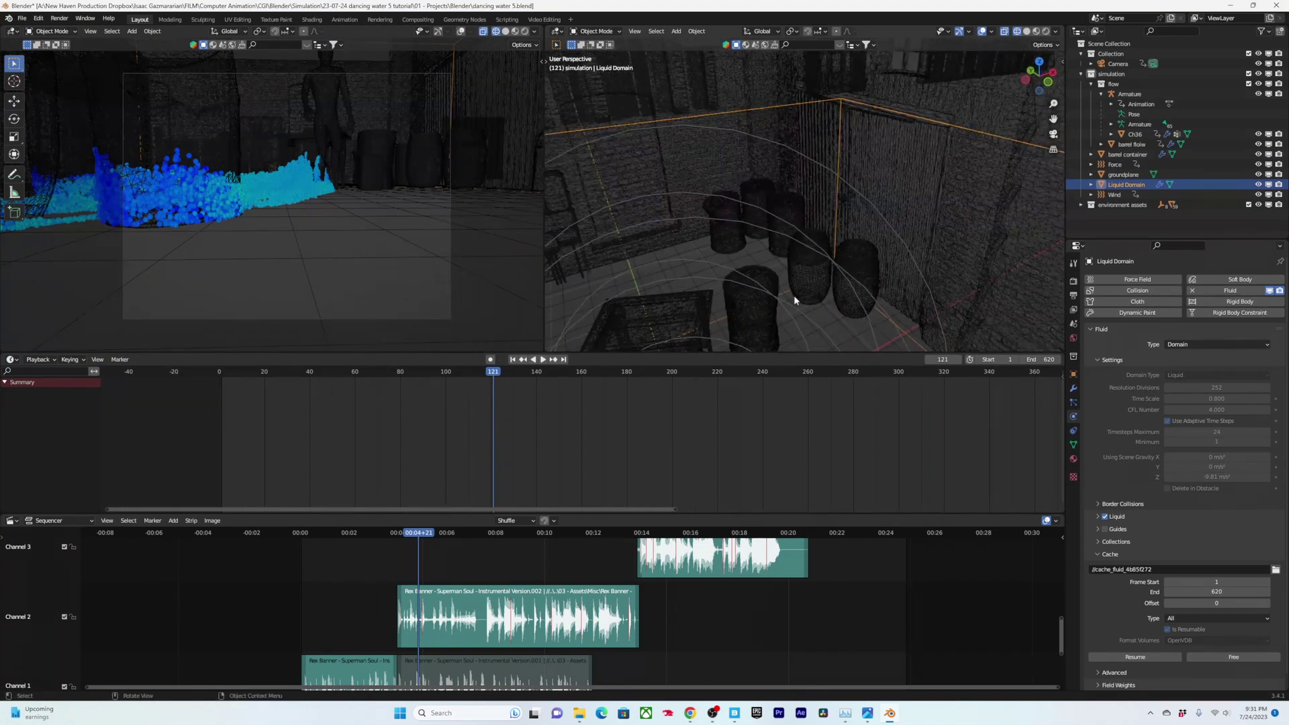
{"action": "middle_click_drag", "start_coordinate": [828, 290], "coordinate": [864, 284]}
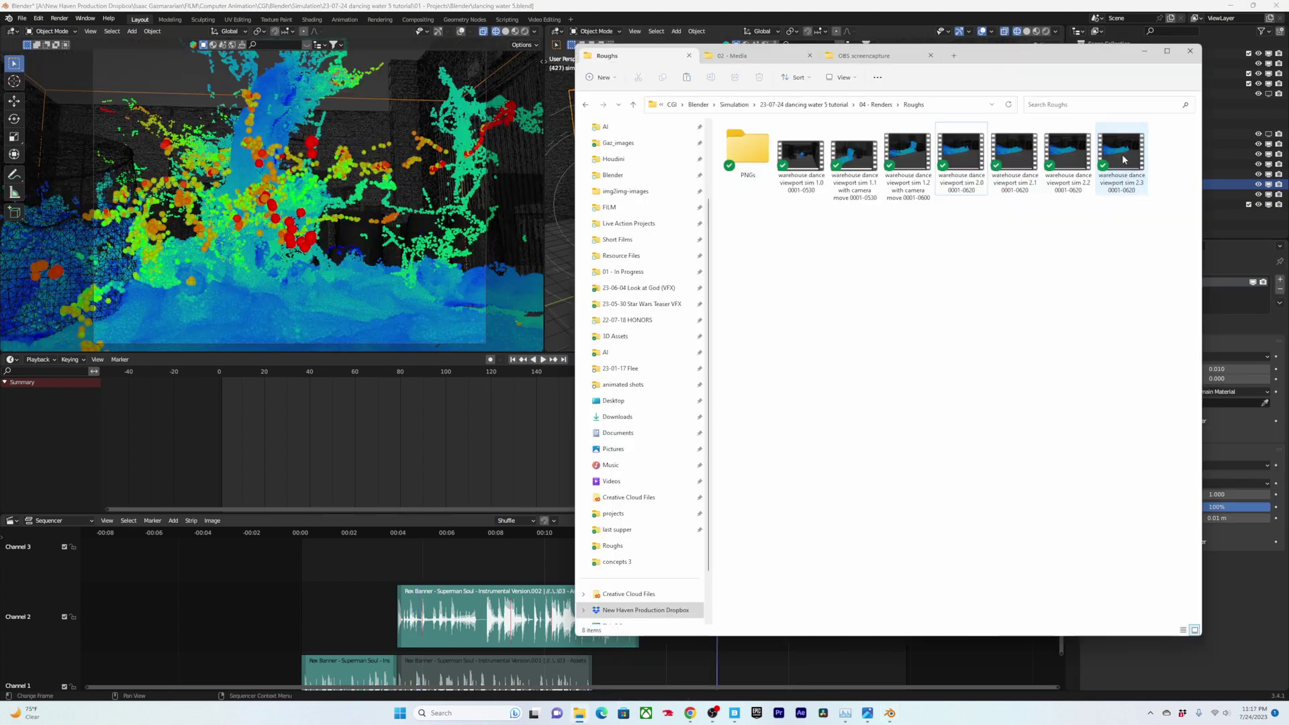
- Open the "warehouse dance viewport sim 2.3 0001-0620" video from the Roughs folder, review its ending, and switch back to Blender
{"action": "double_click", "coordinate": [1121, 154]}
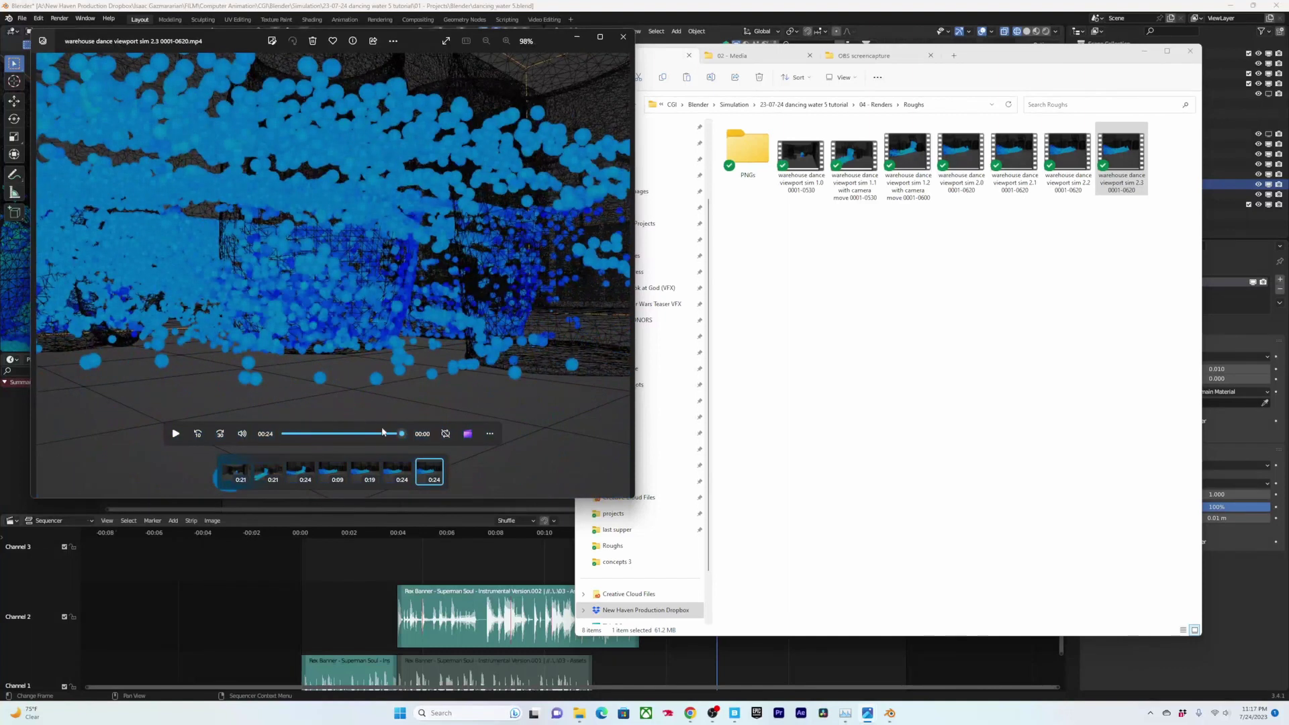
{"action": "mouse_move", "coordinate": [402, 435]}
{"action": "left_mouse_down"}
{"action": "mouse_move", "coordinate": [383, 433]}
{"action": "mouse_move", "coordinate": [402, 437]}
{"action": "left_mouse_up"}
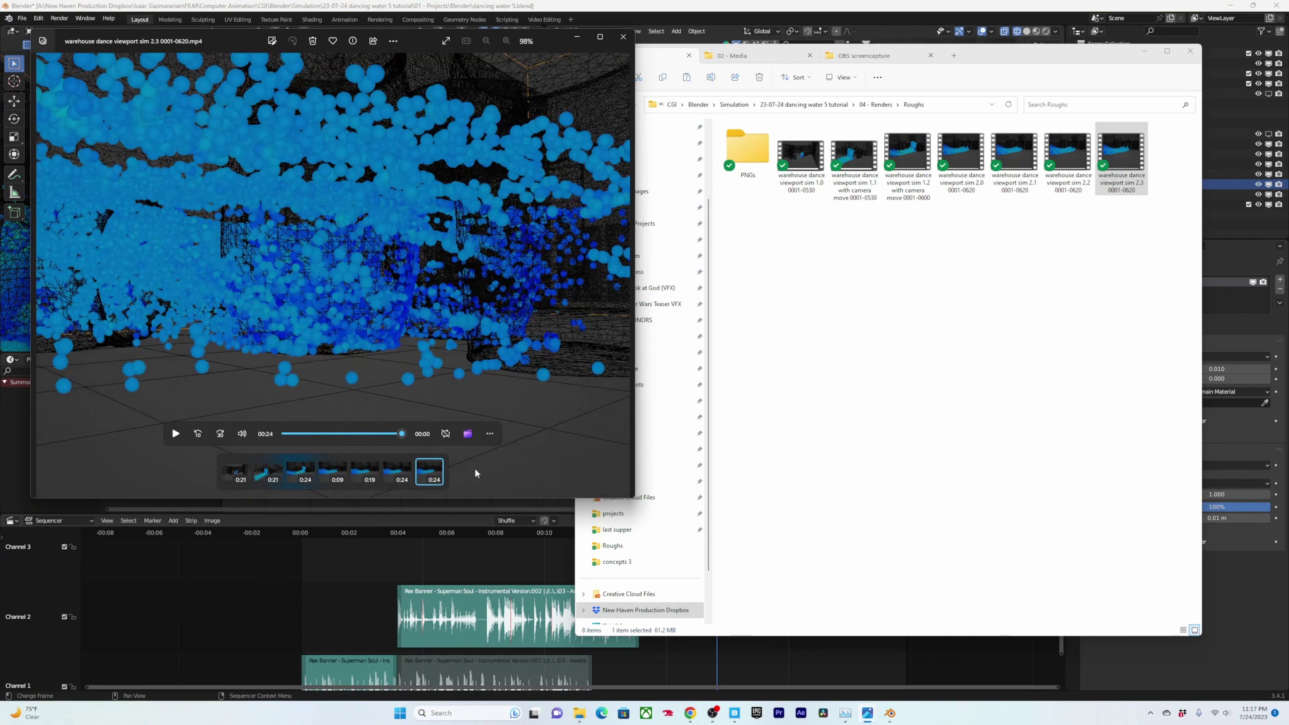
{"action": "mouse_move", "coordinate": [400, 433]}
{"action": "left_mouse_down"}
{"action": "mouse_move", "coordinate": [387, 433]}
{"action": "mouse_move", "coordinate": [403, 434]}
{"action": "left_mouse_up"}
{"action": "left_click", "coordinate": [684, 651]}
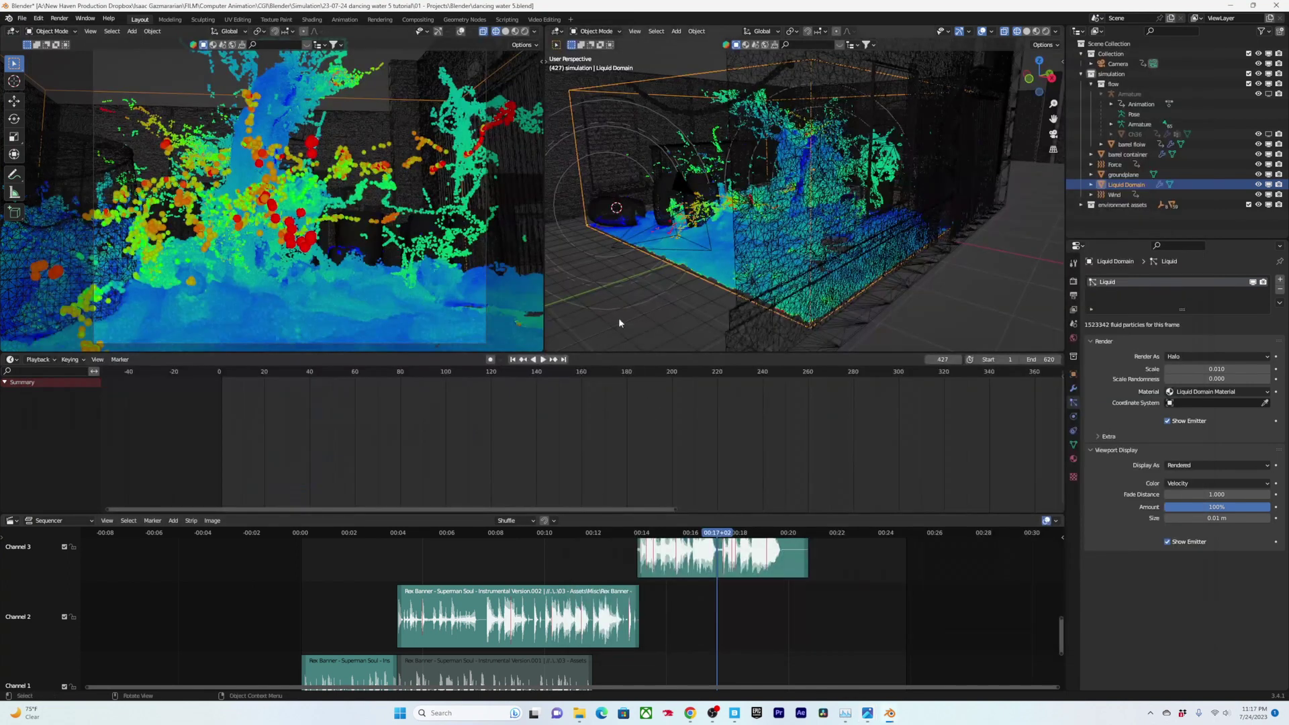
- View the Liquid Domain and scrub the simulation's final frames around frame 664 to check the falling water
{"action": "middle_click_drag", "start_coordinate": [563, 254], "coordinate": [739, 224]}
{"action": "scroll", "coordinate": [739, 224], "scroll_direction": "down", "scroll_amount": 3}
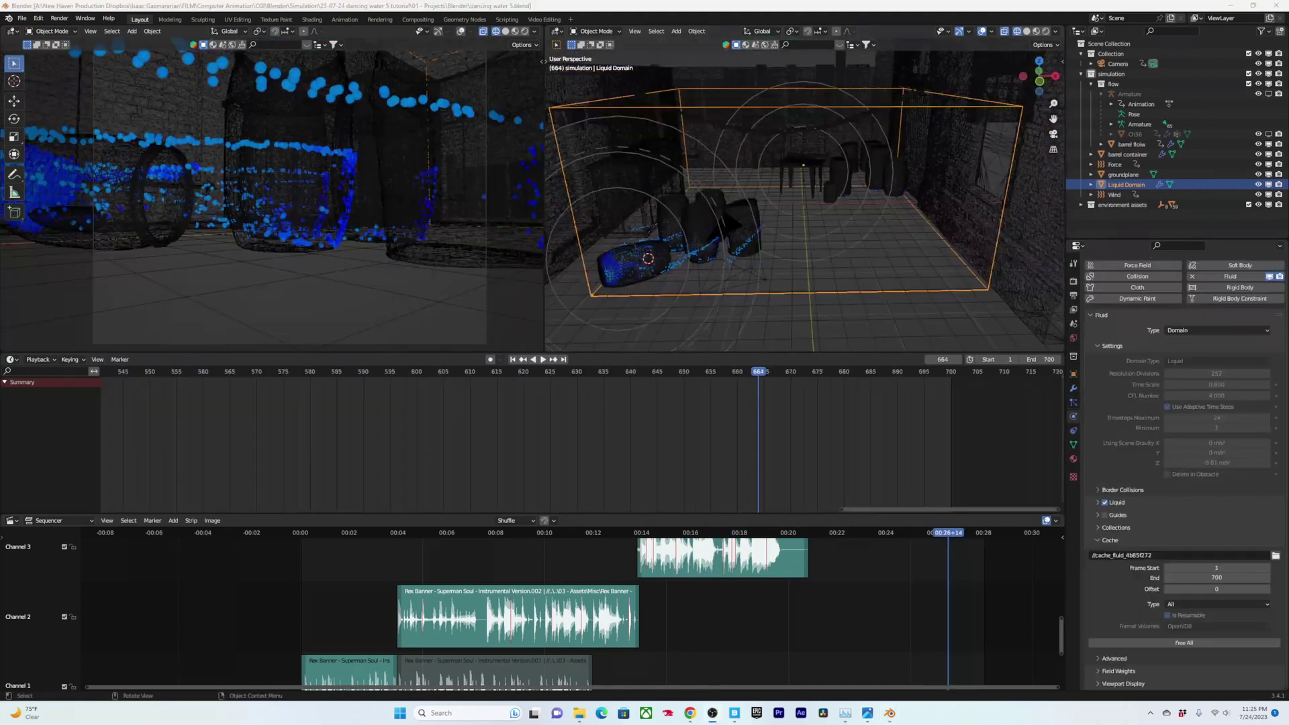
{"action": "left_click_drag", "start_coordinate": [734, 373], "coordinate": [598, 401]}
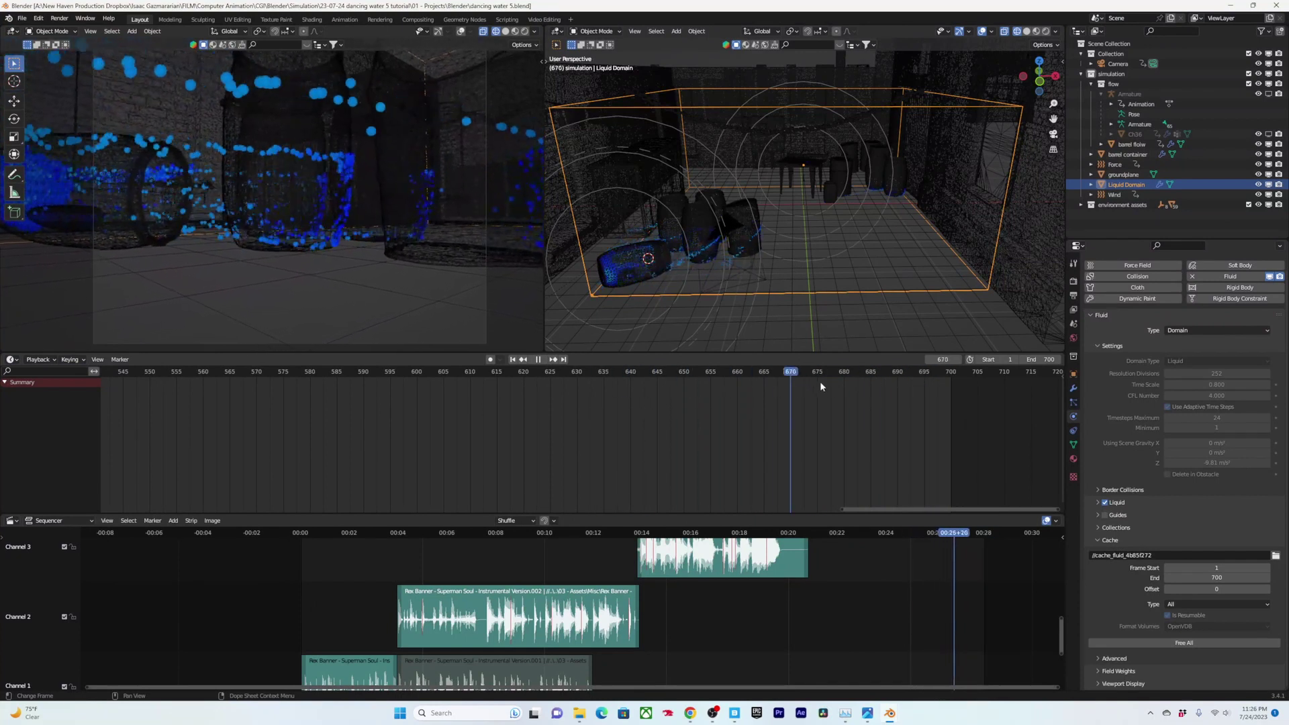